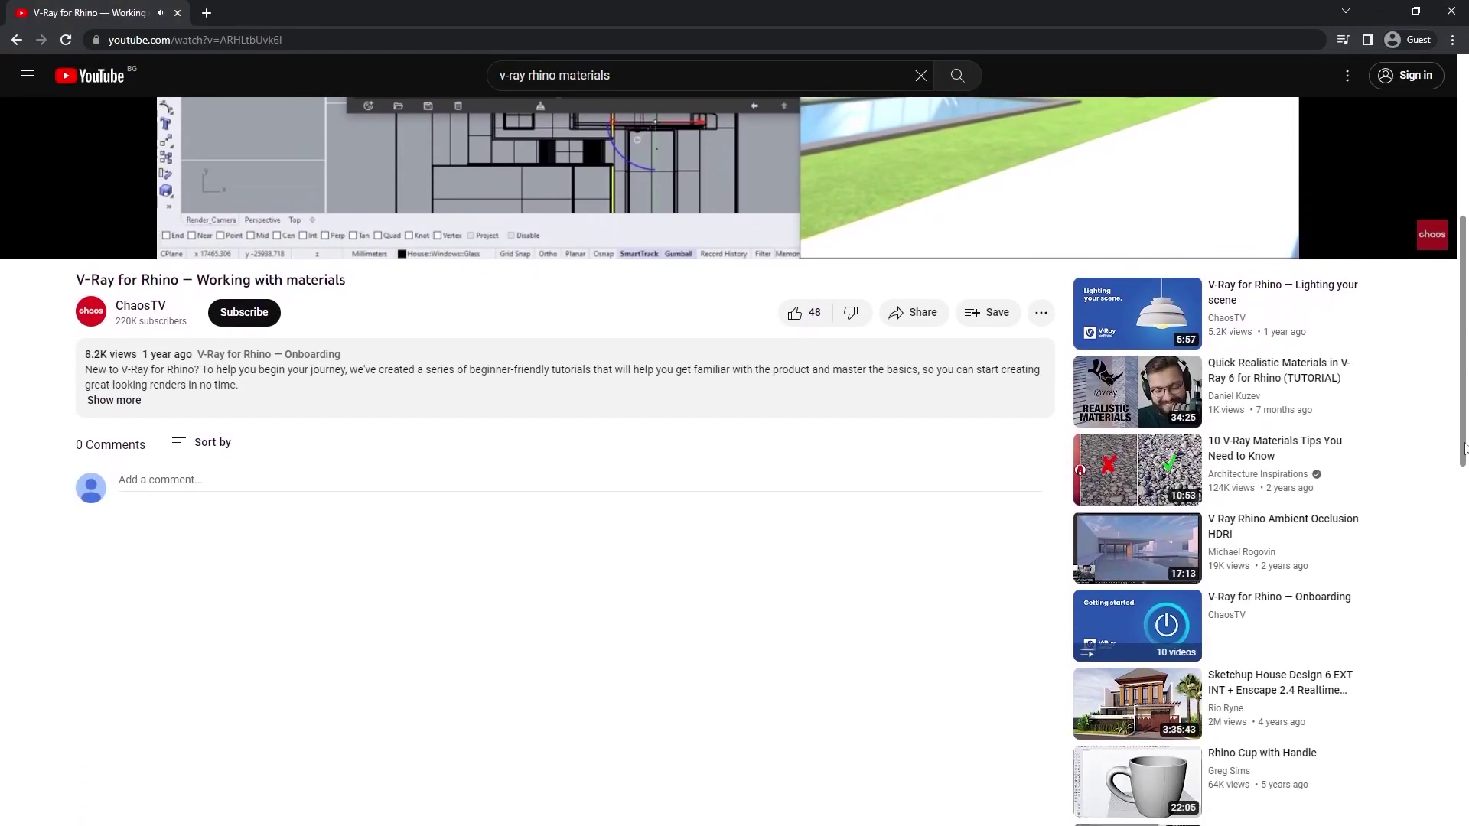
Step: Expand the 'V-Ray for Rhino — Working with materials' description to reveal the practice scene download link
{"action": "left_click", "coordinate": [121, 329]}
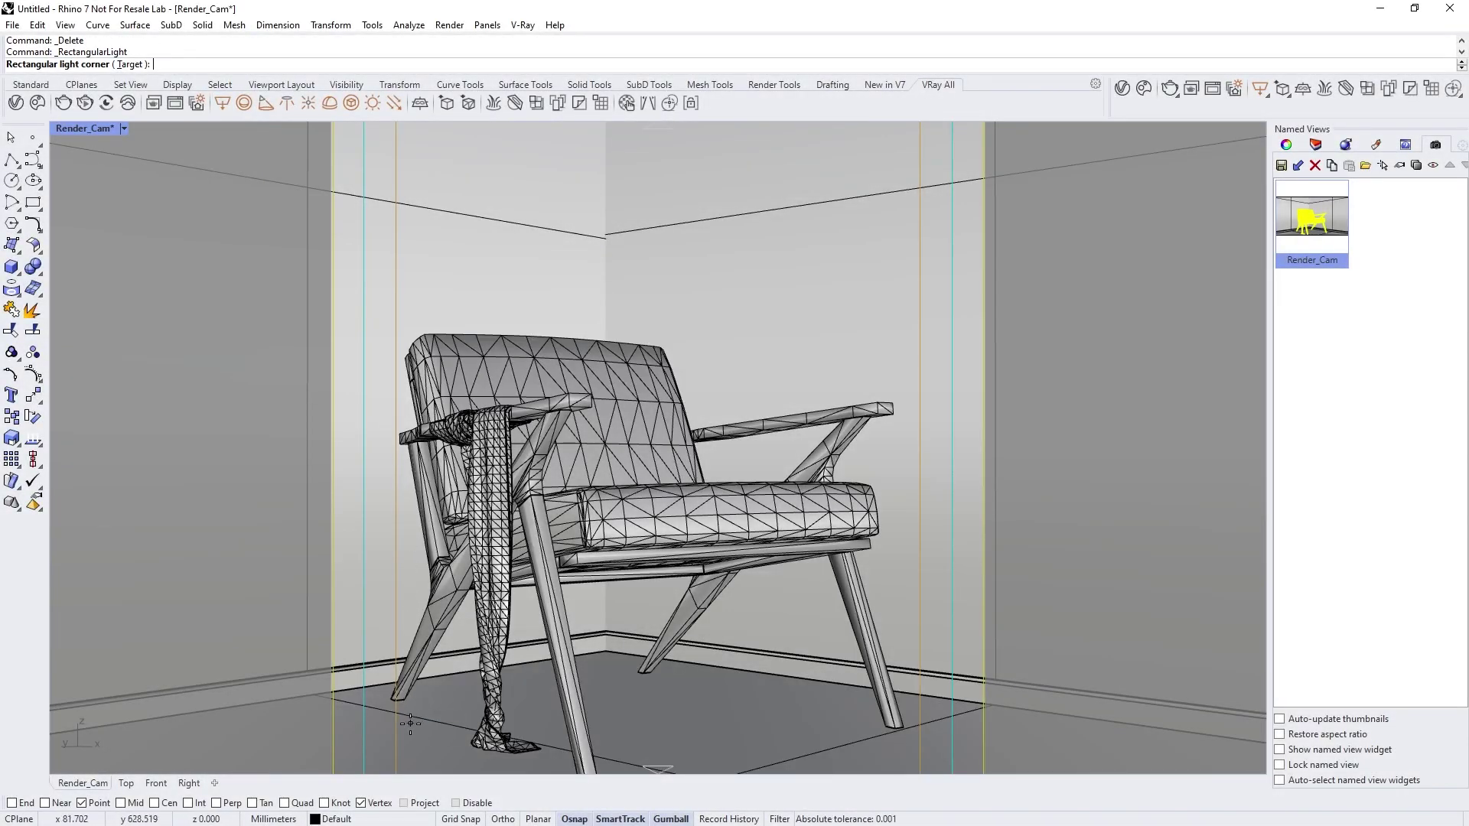
{"action": "left_click", "coordinate": [410, 724]}
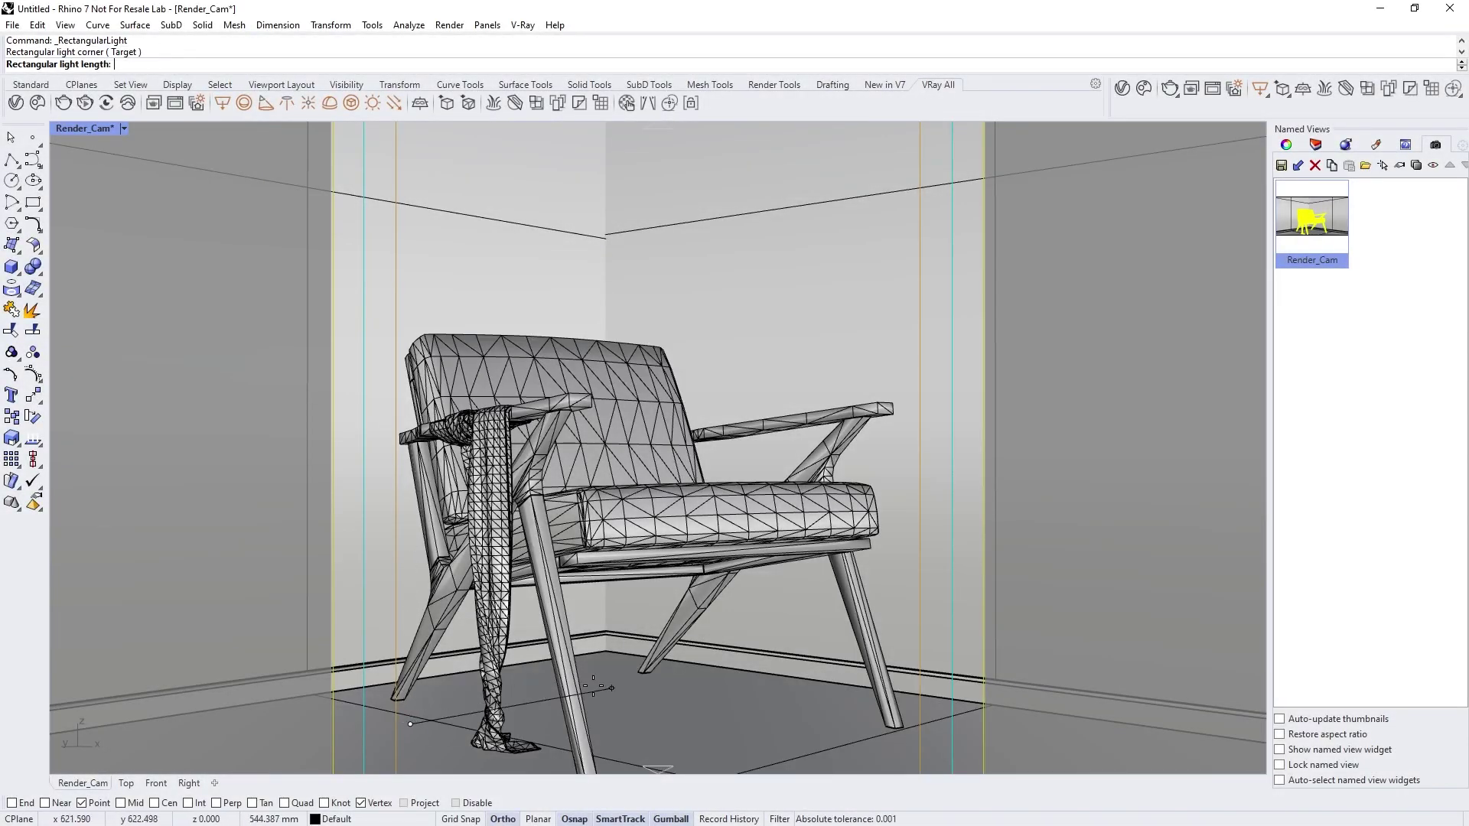
{"action": "left_click", "coordinate": [613, 686]}
{"action": "left_click", "coordinate": [625, 707]}
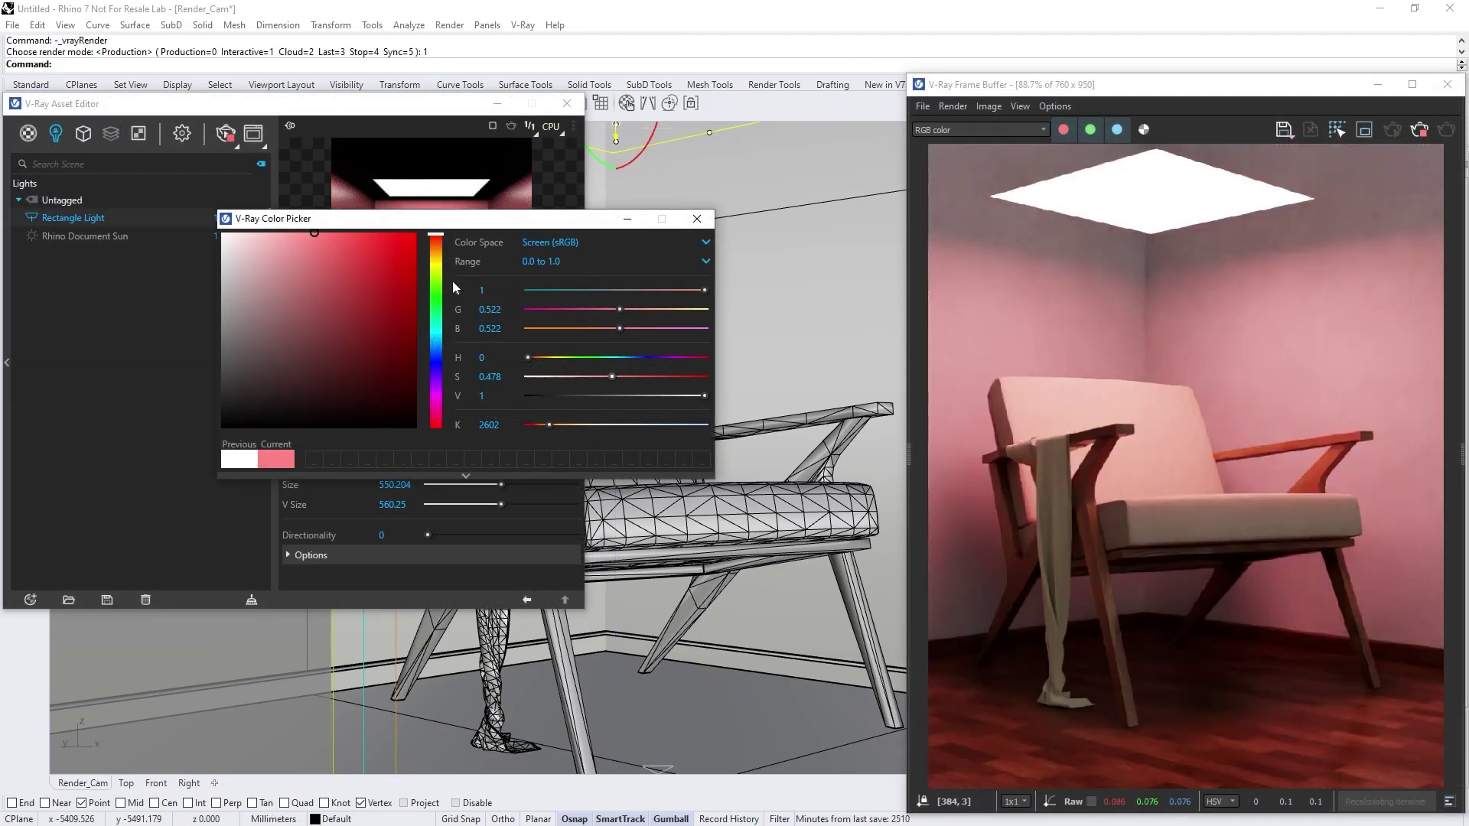
{"action": "left_click_drag", "start_coordinate": [435, 234], "coordinate": [436, 389]}
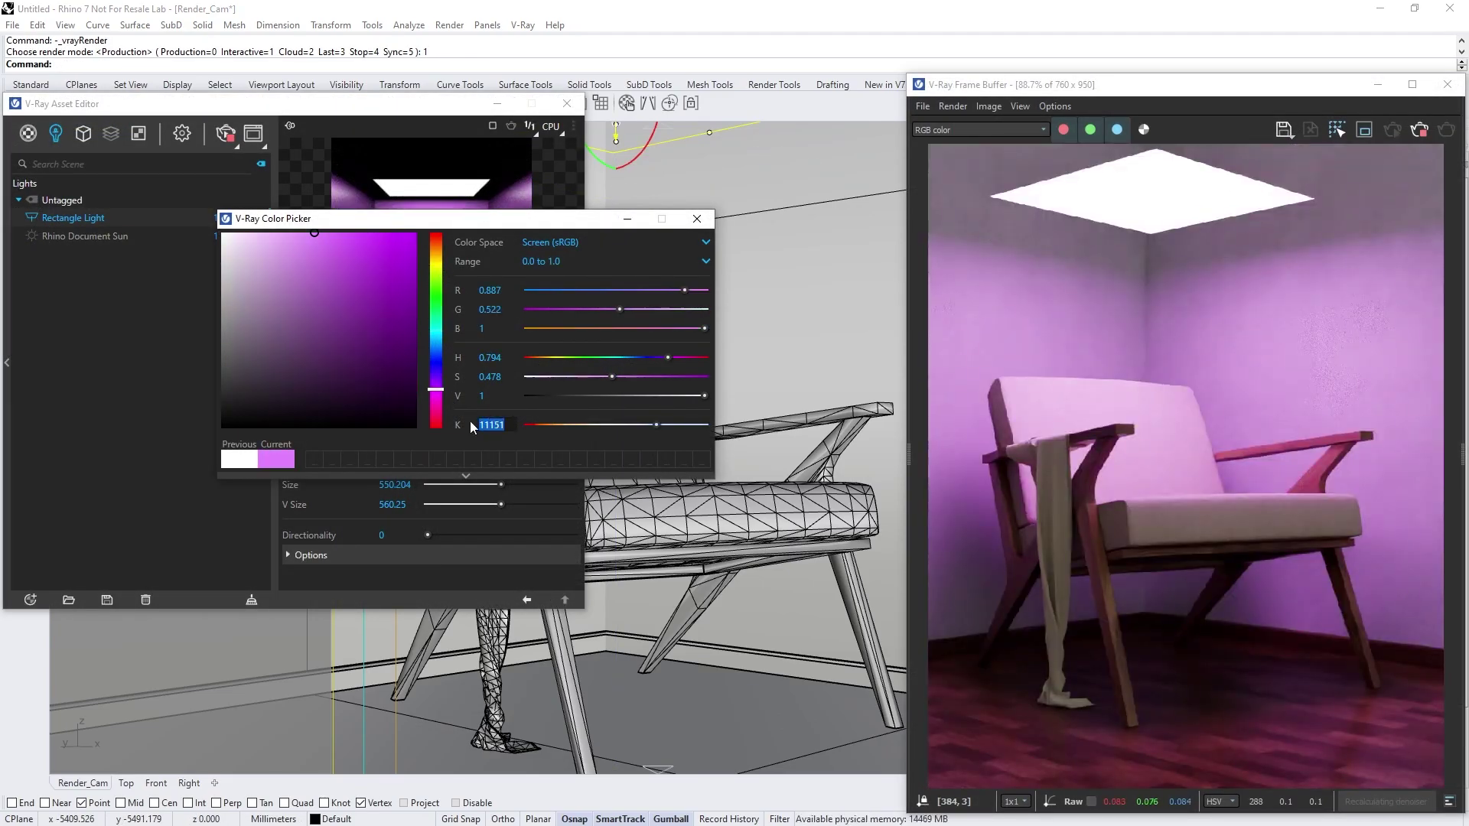
{"action": "type", "text": "3000"}
{"action": "key", "text": "Return"}
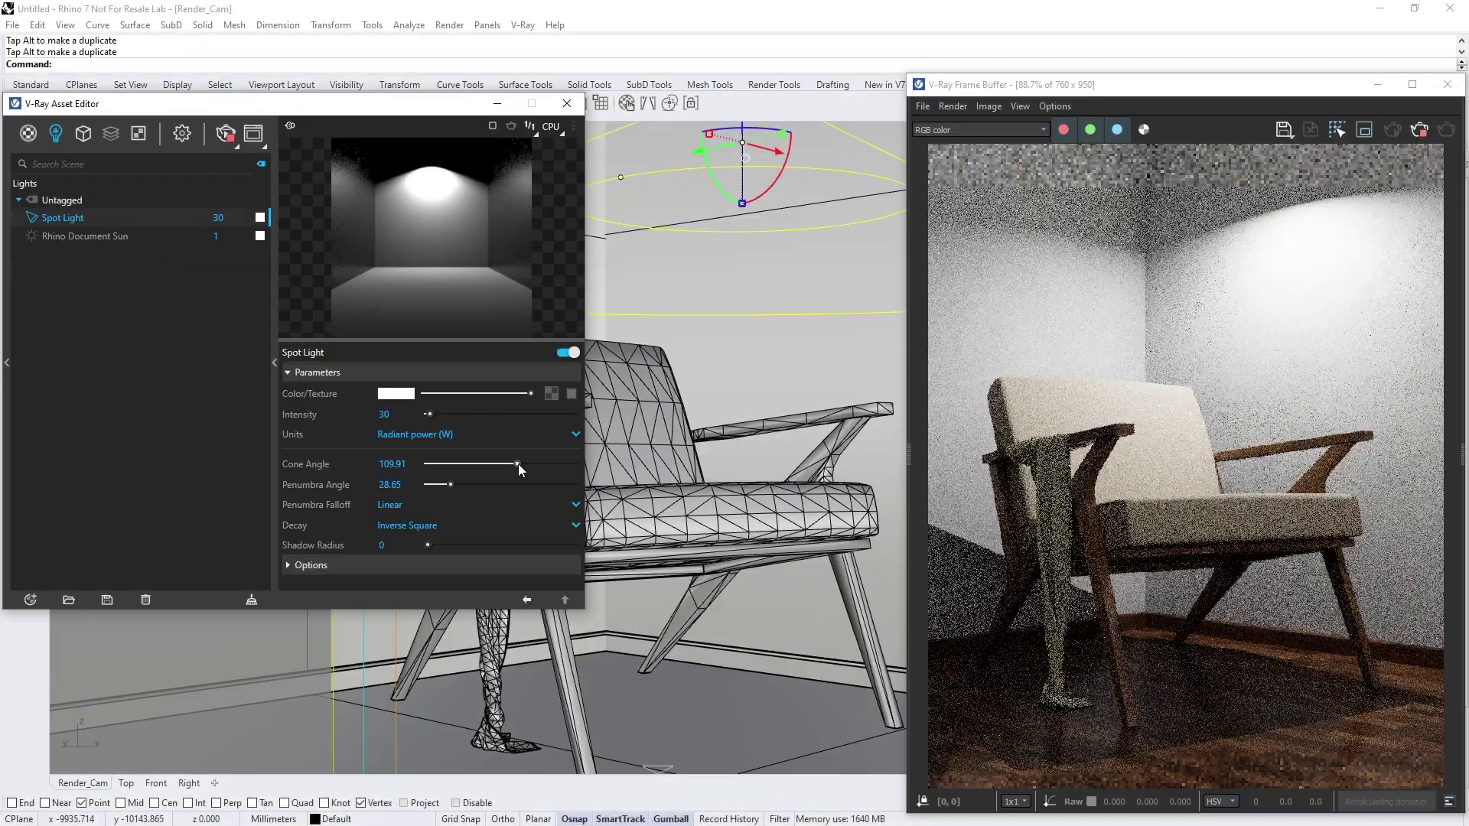
{"action": "left_click_drag", "start_coordinate": [517, 464], "coordinate": [443, 465]}
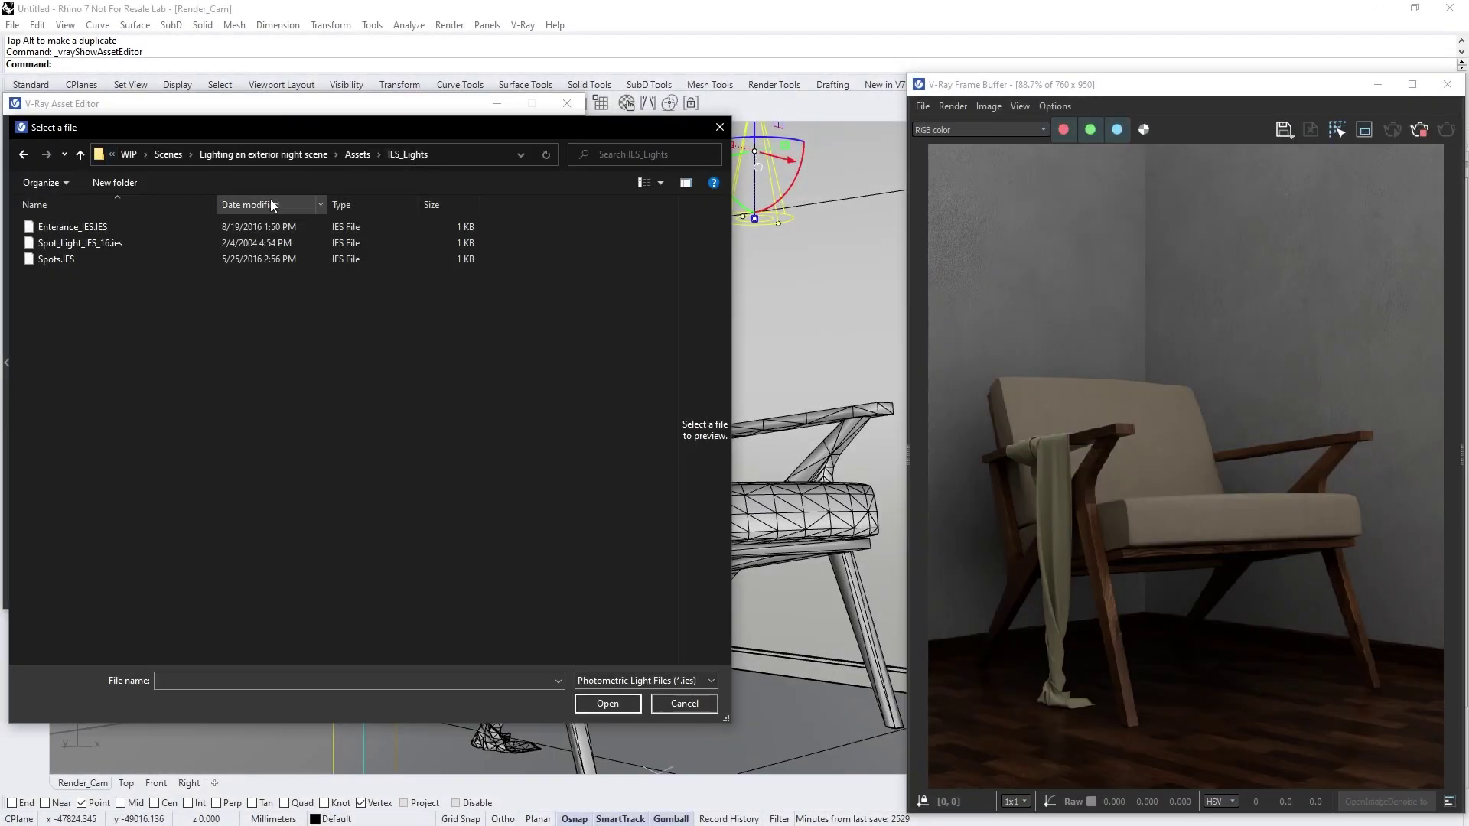
{"action": "double_click", "coordinate": [105, 242]}
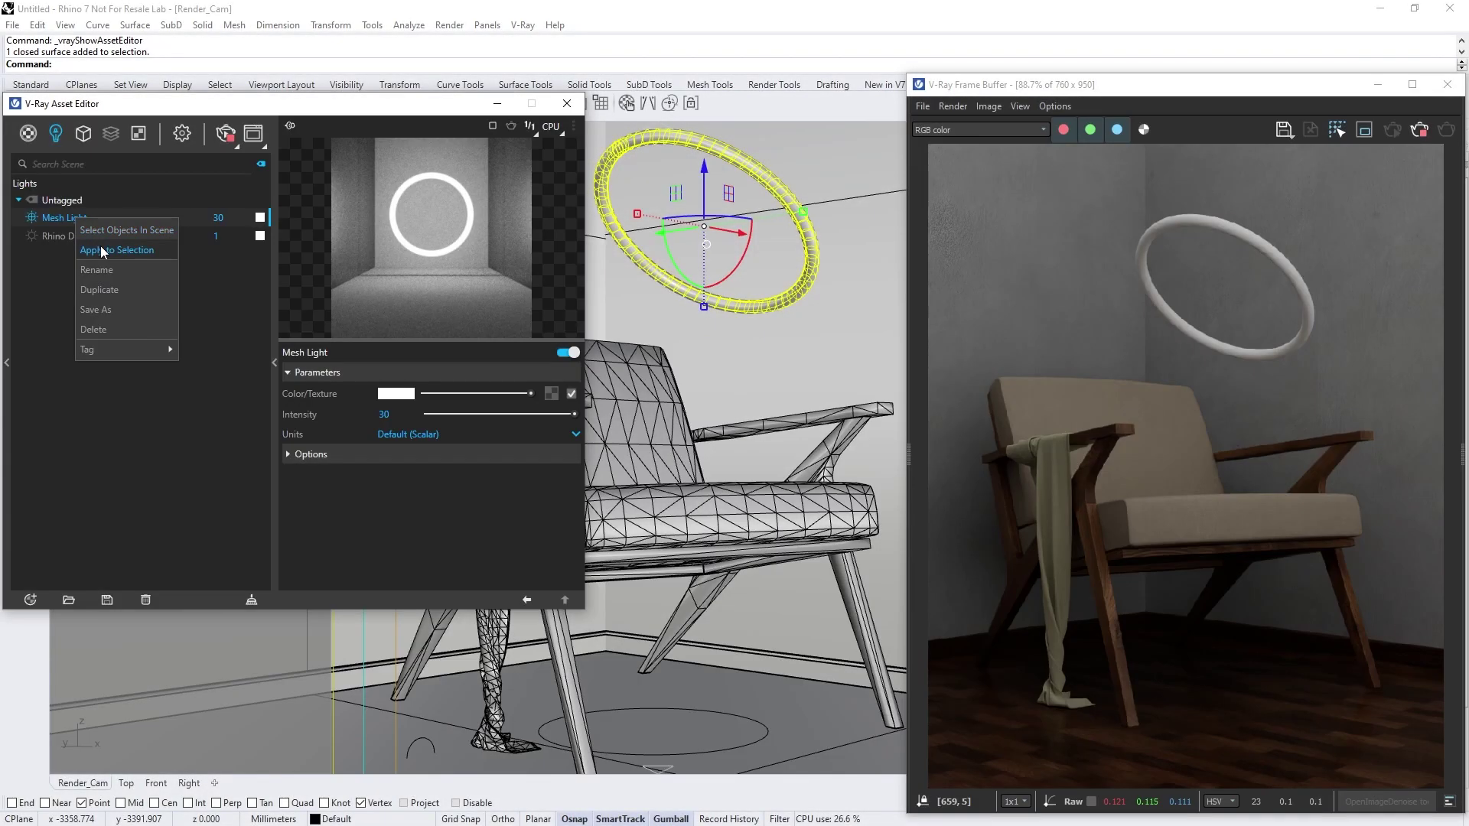
{"action": "left_click", "coordinate": [103, 249]}
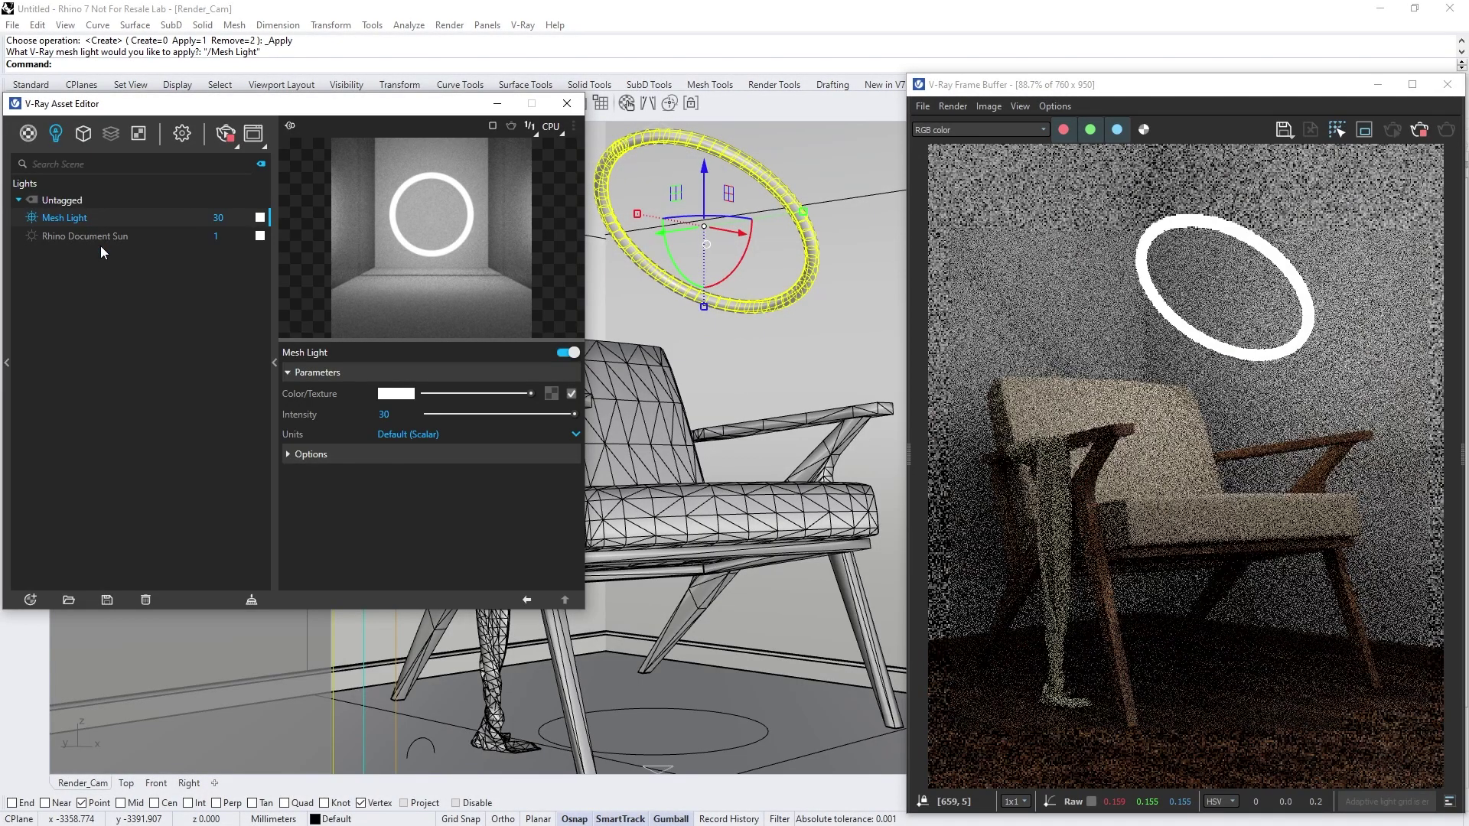
{"action": "left_click", "coordinate": [374, 413]}
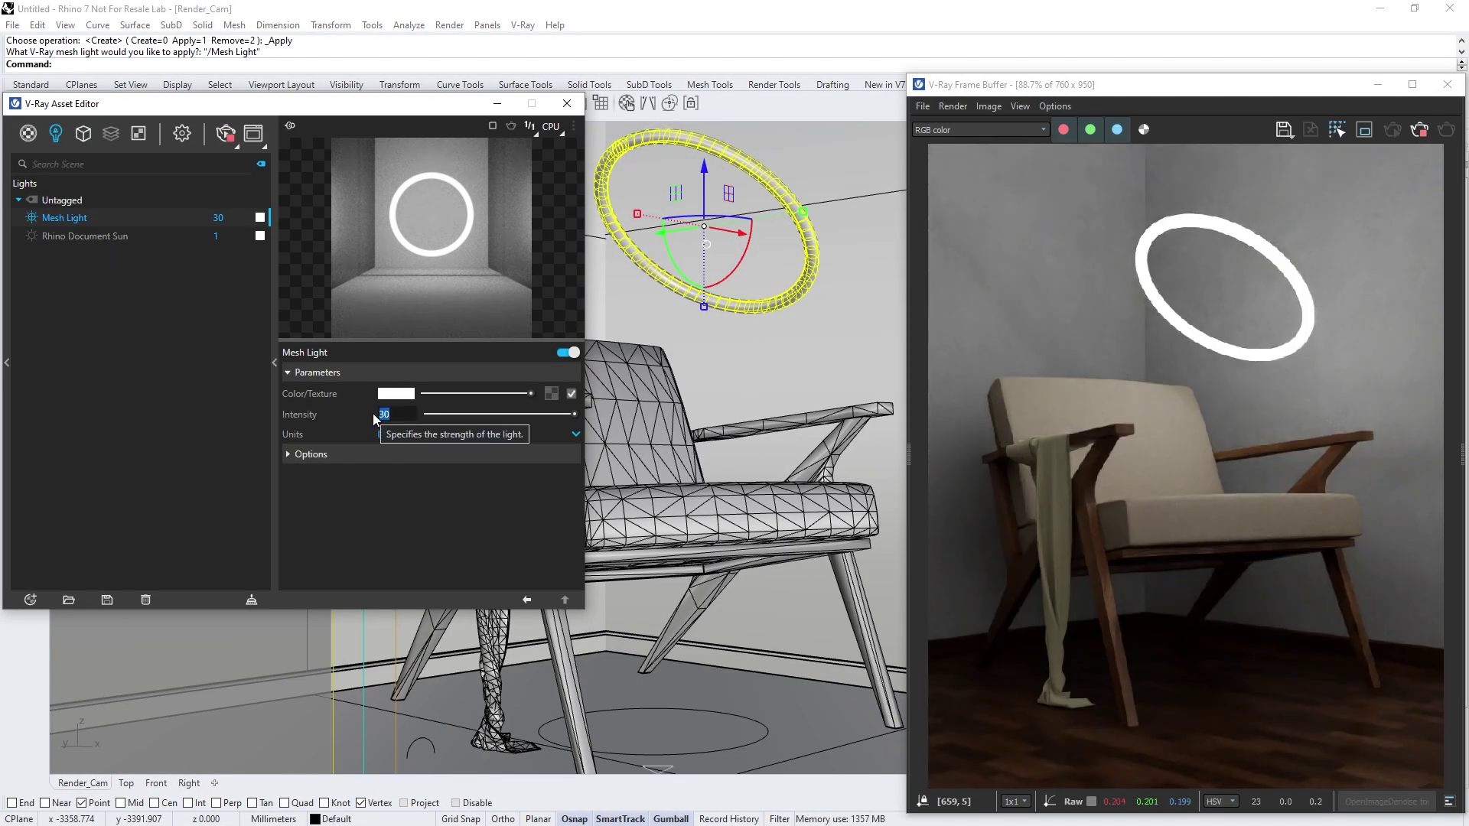
{"action": "type", "text": "300"}
{"action": "key", "text": "Return"}
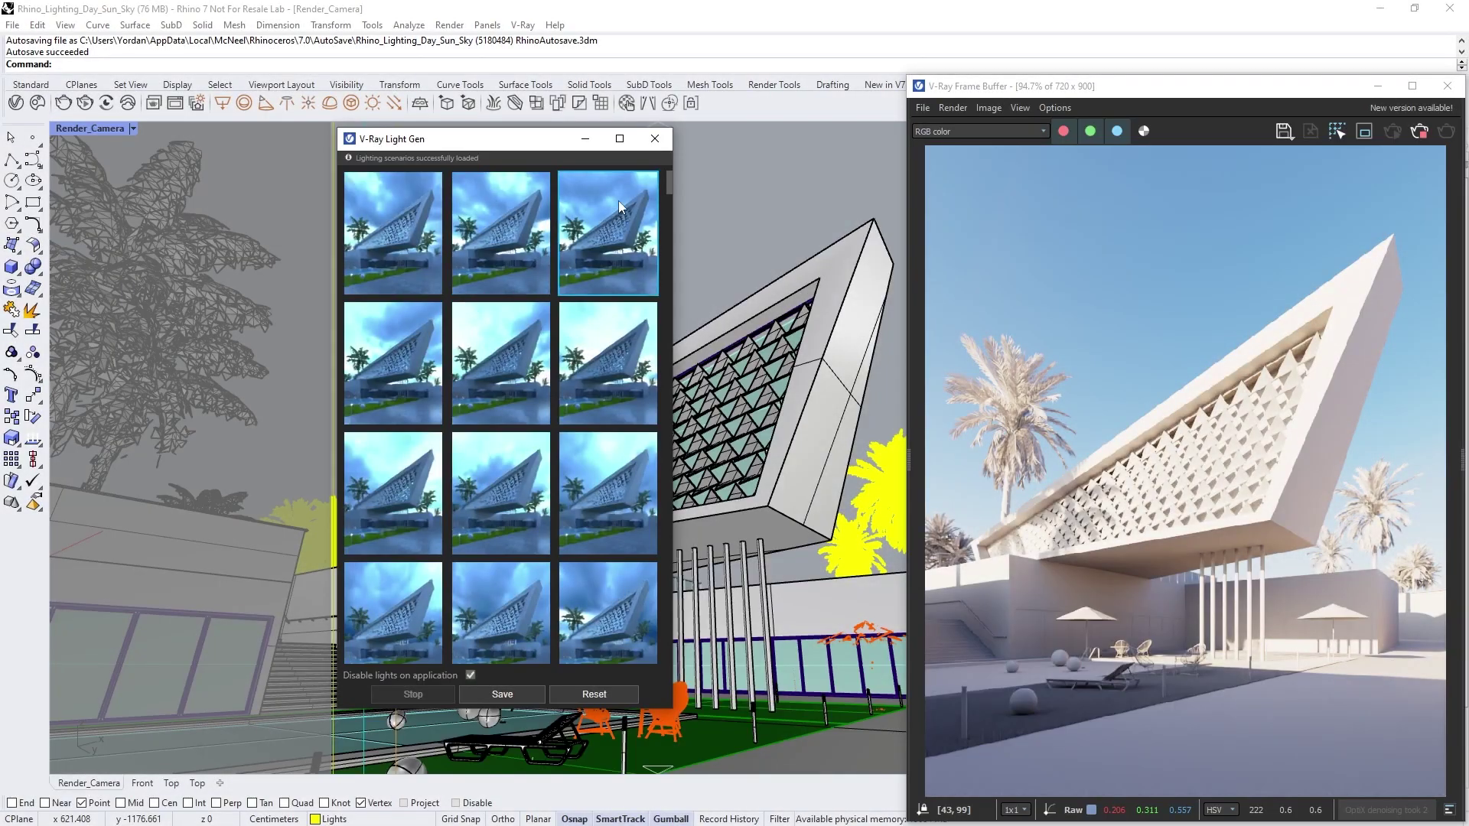
{"action": "left_click_drag", "start_coordinate": [668, 182], "coordinate": [668, 318]}
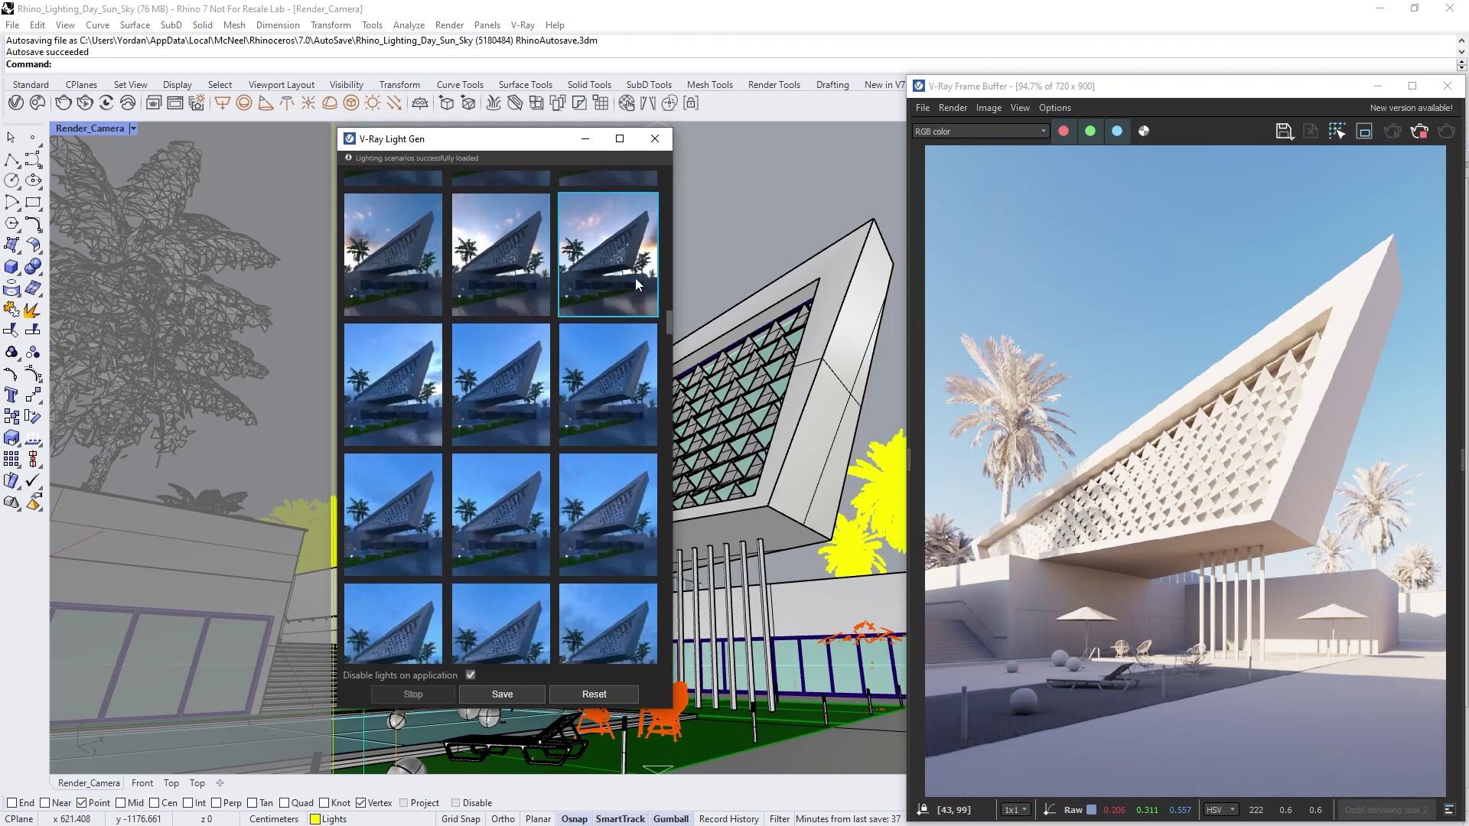
{"action": "left_click", "coordinate": [626, 266]}
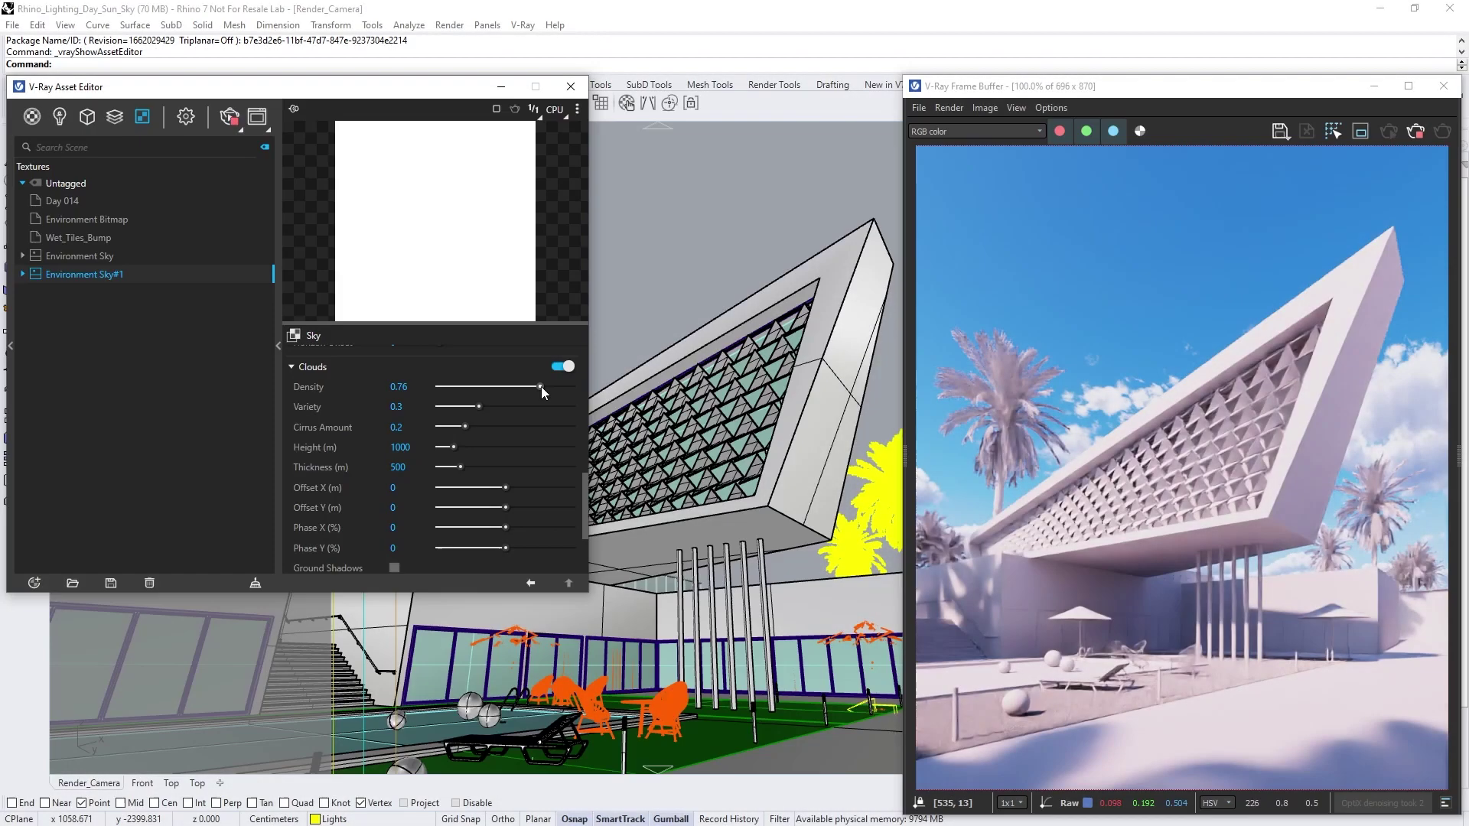
{"action": "left_click_drag", "start_coordinate": [511, 406], "coordinate": [523, 407]}
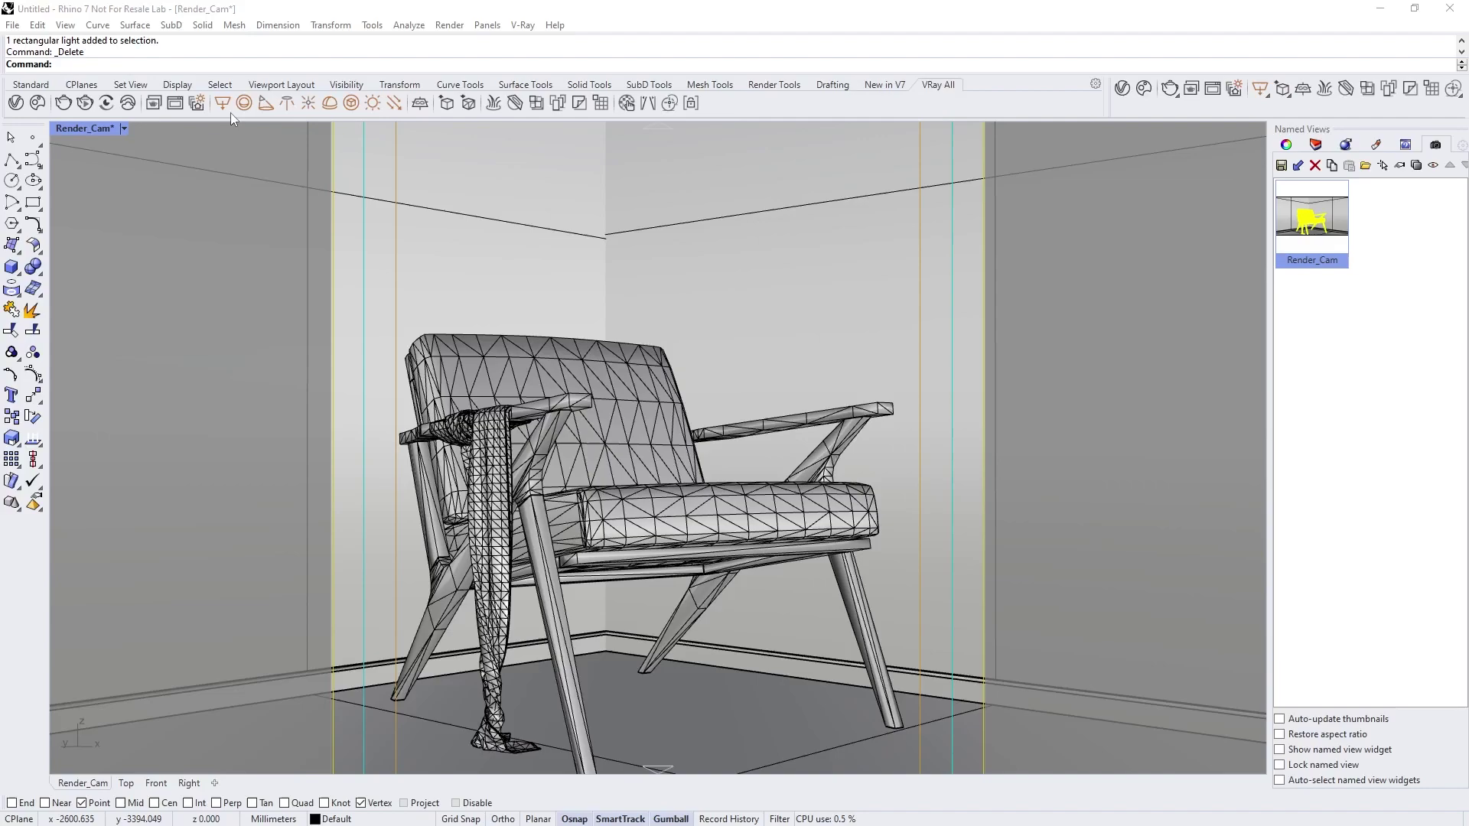
Step: Draw a rectangle light on the floor and lift it up to the ceiling above the chair
{"action": "left_click", "coordinate": [226, 108]}
{"action": "left_click", "coordinate": [410, 724]}
{"action": "left_click", "coordinate": [598, 687]}
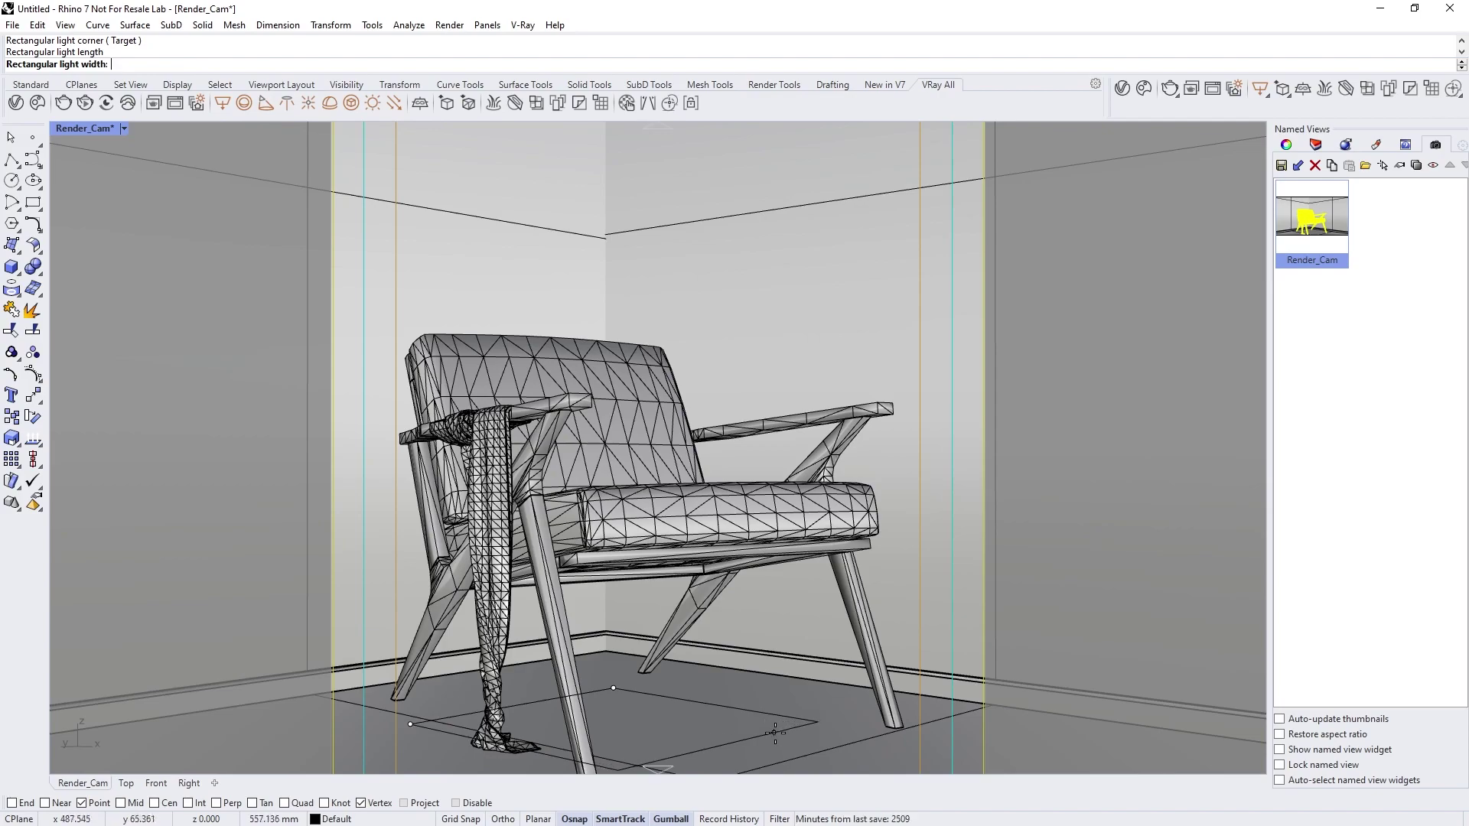
{"action": "left_click", "coordinate": [622, 702]}
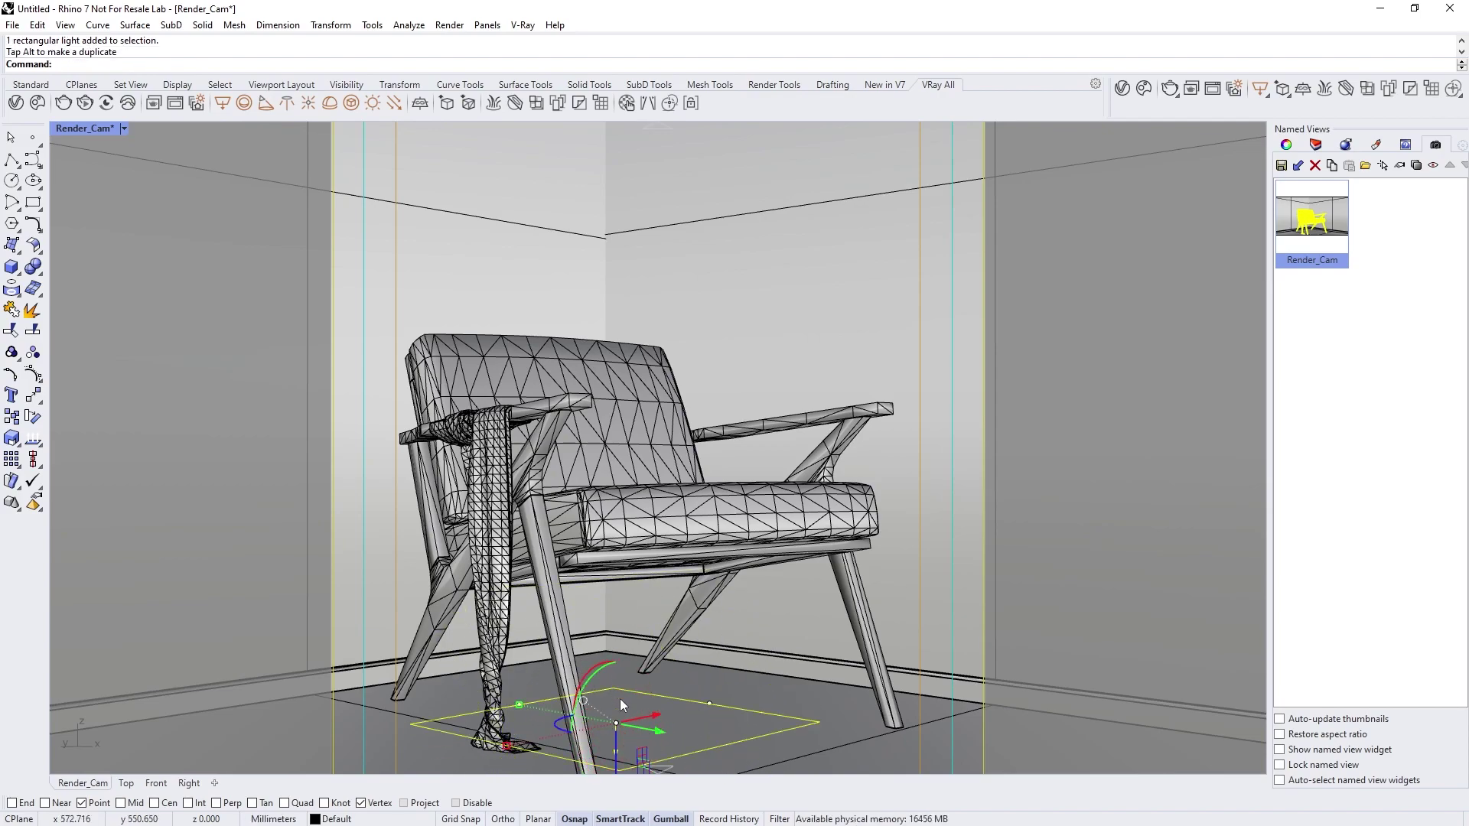
{"action": "left_click_drag", "start_coordinate": [620, 699], "coordinate": [626, 157]}
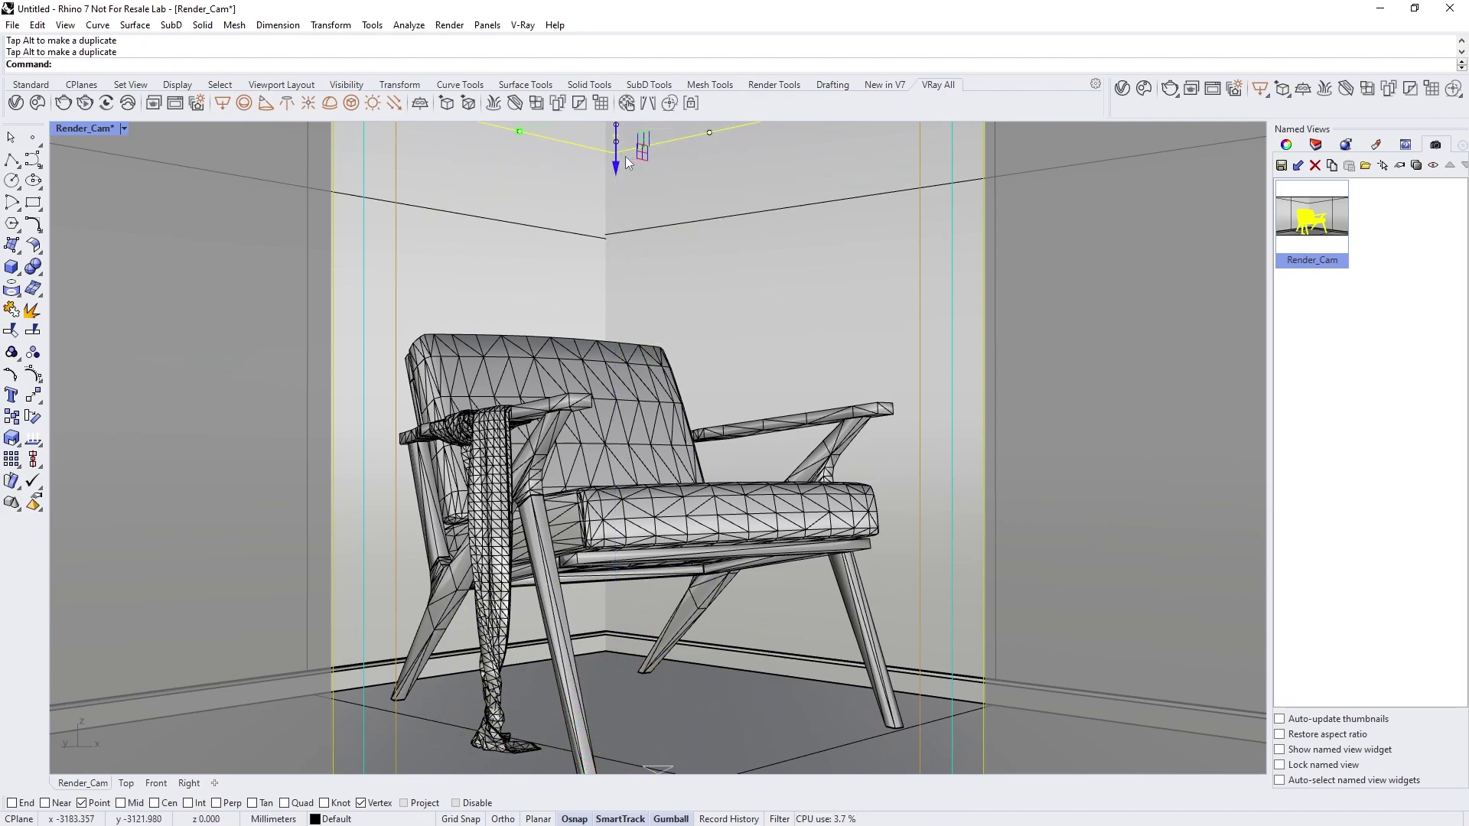
Step: Start an interactive render and set the light's colour temperature to 4000 K
{"action": "left_click", "coordinate": [15, 103]}
{"action": "left_click", "coordinate": [226, 135]}
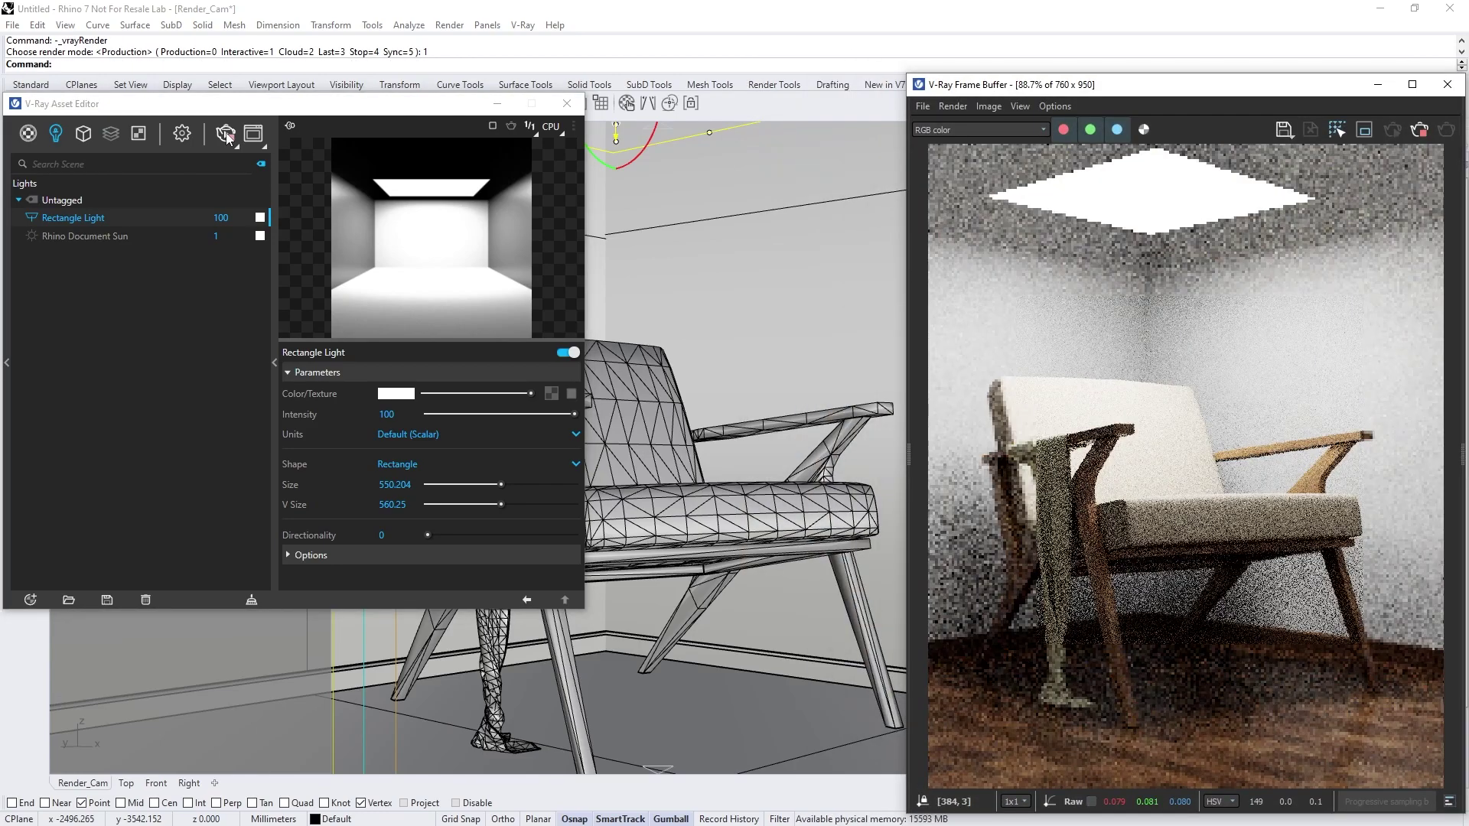
{"action": "left_click", "coordinate": [397, 393]}
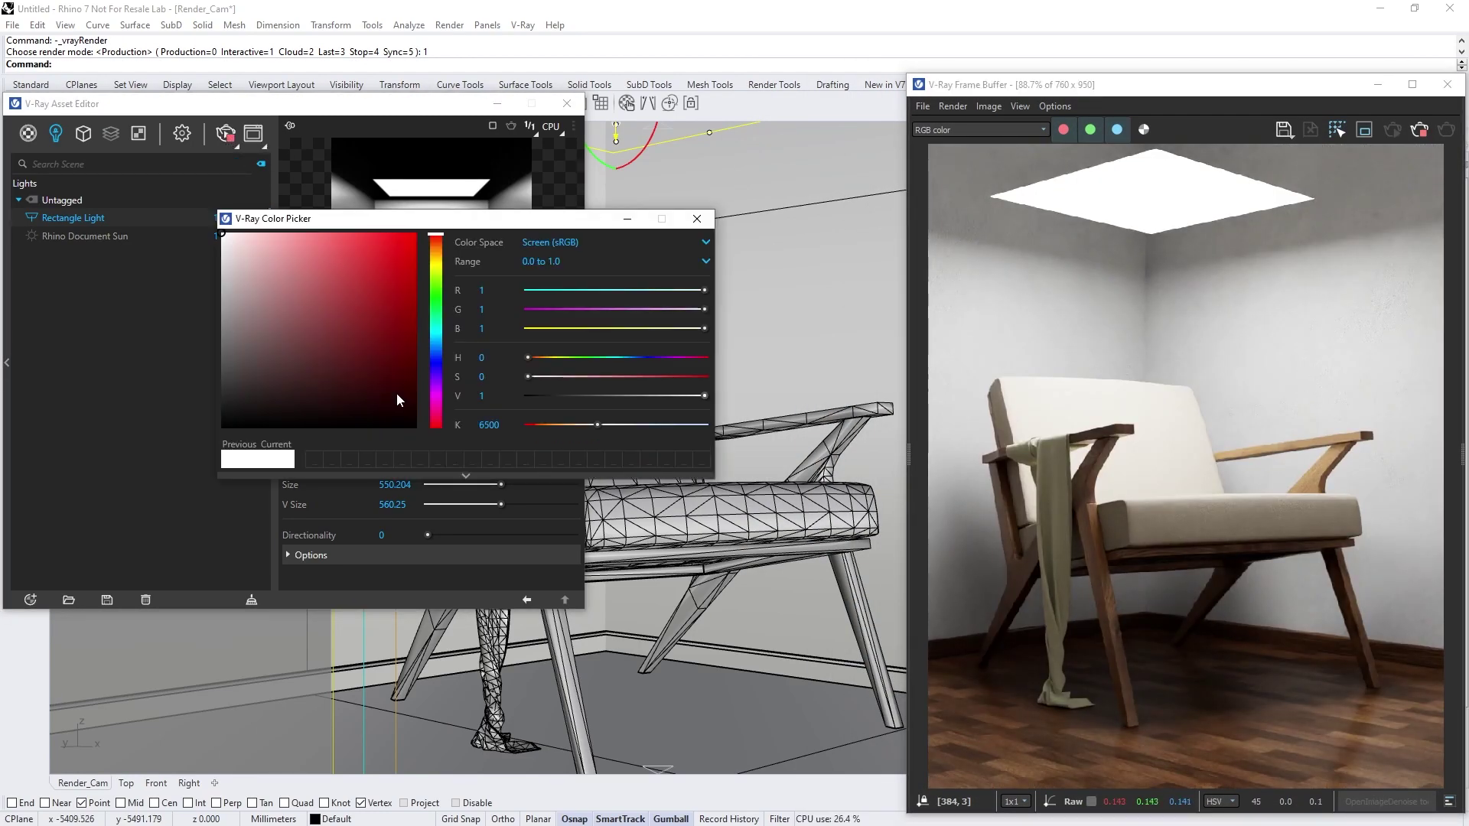
{"action": "left_click_drag", "start_coordinate": [584, 383], "coordinate": [614, 376]}
{"action": "left_click", "coordinate": [439, 267]}
{"action": "left_click", "coordinate": [437, 330]}
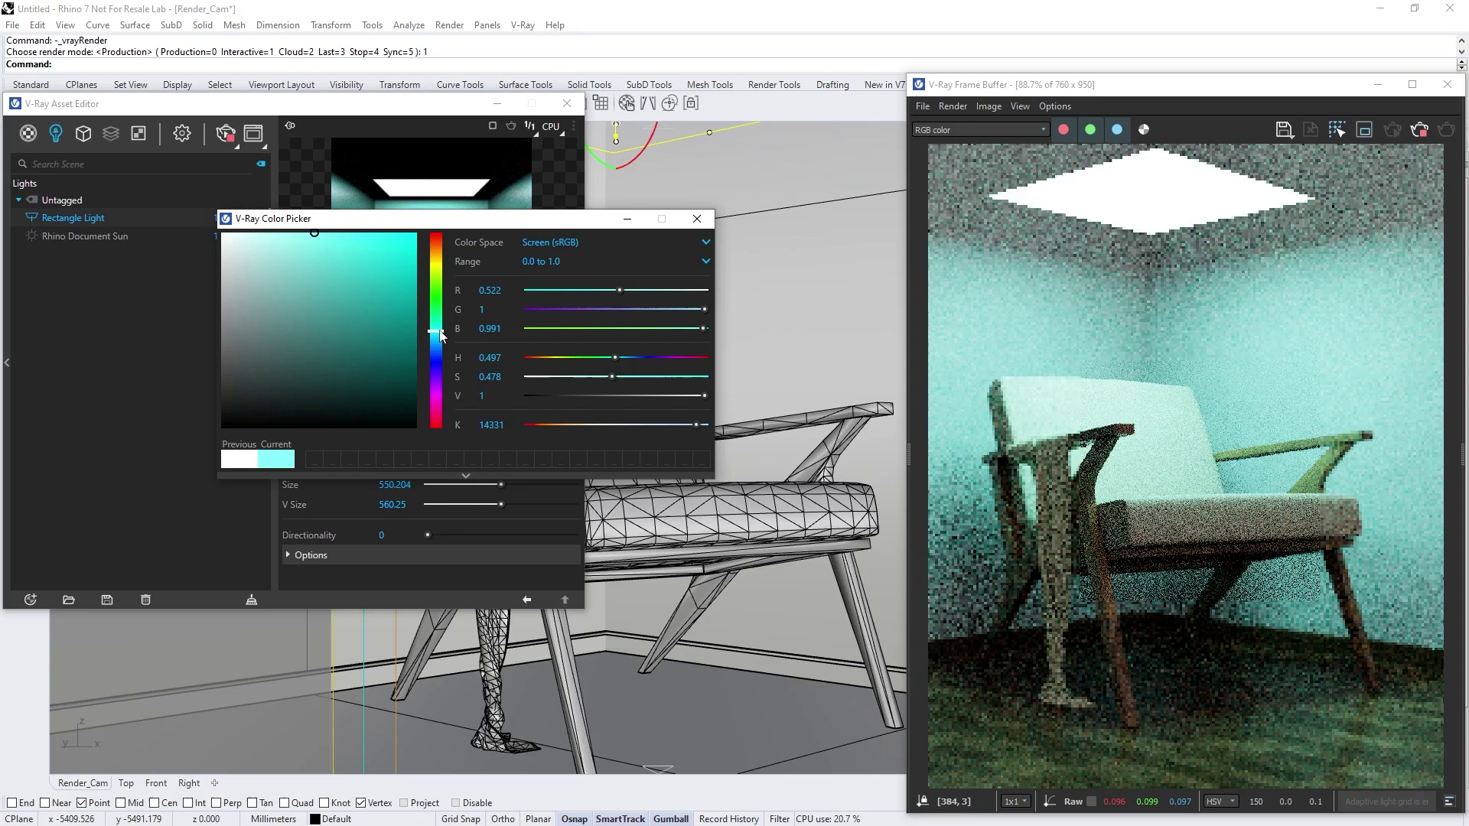
{"action": "left_click", "coordinate": [436, 389]}
{"action": "type", "text": "4000"}
{"action": "key", "text": "Return"}
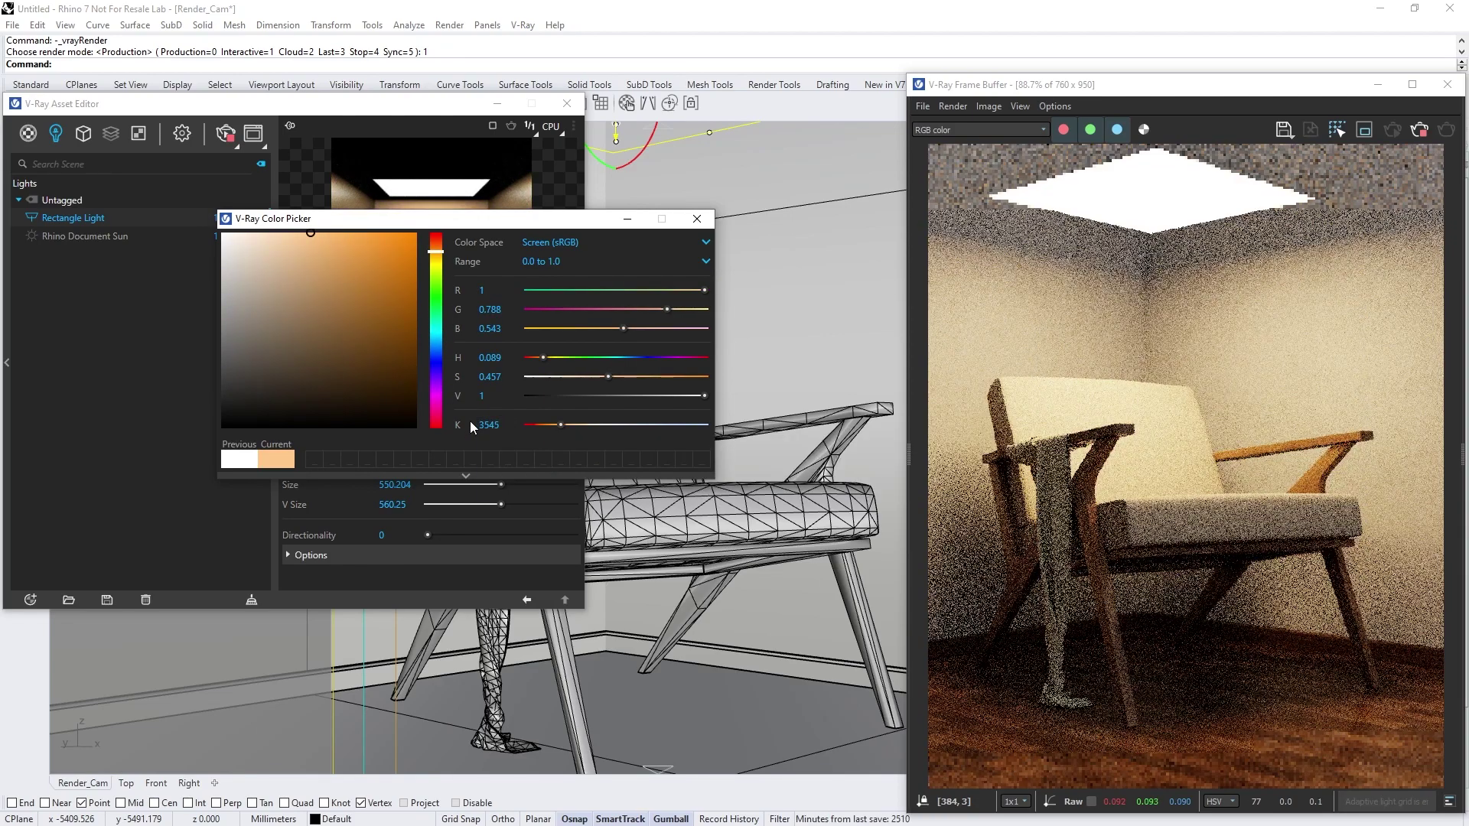
{"action": "left_click", "coordinate": [696, 220]}
Step: Set the light's intensity to 200, shape to Disc and directionality to about 0.49
{"action": "double_click", "coordinate": [375, 418]}
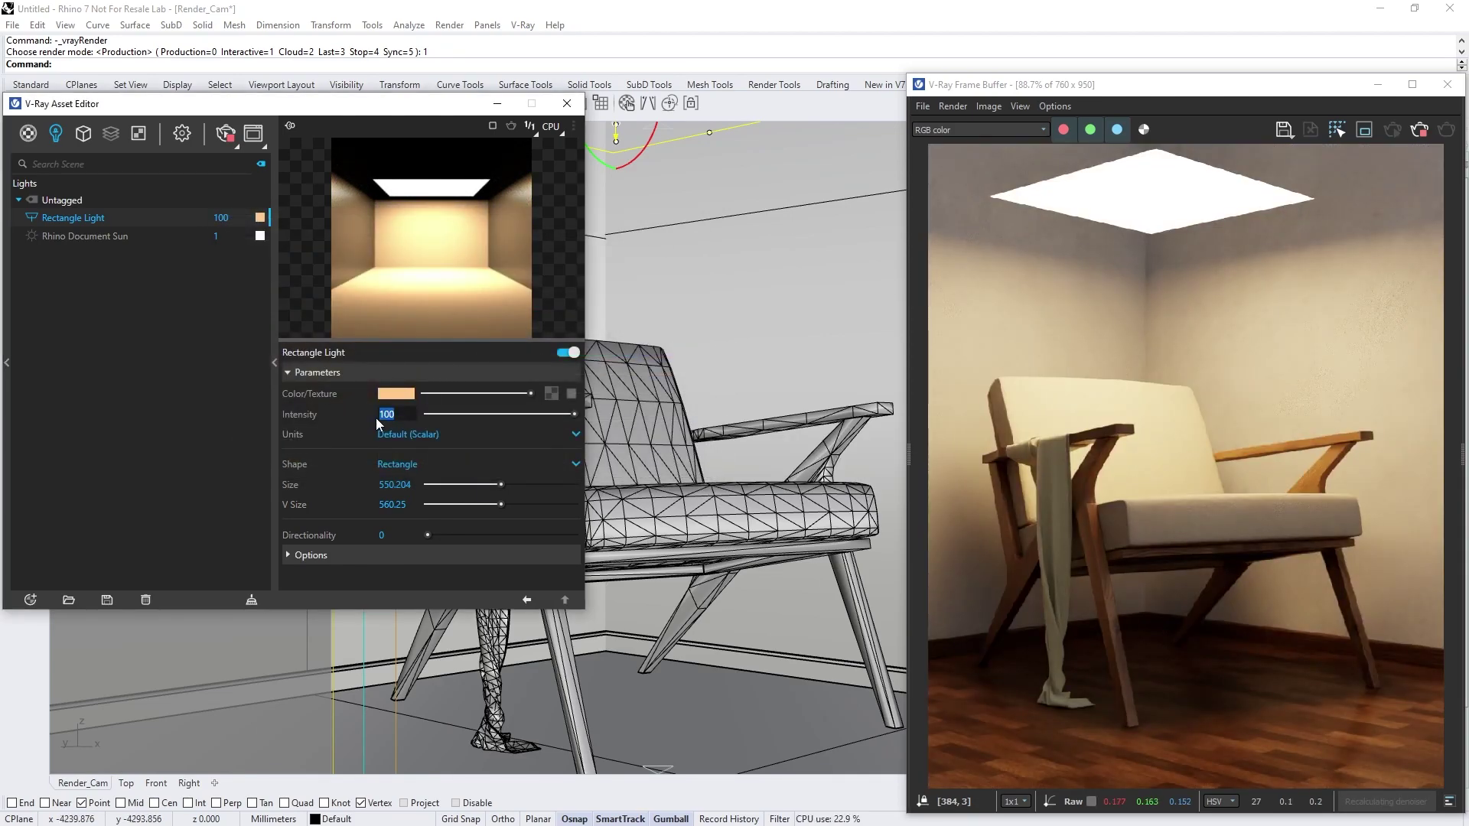
{"action": "type", "text": "200"}
{"action": "key", "text": "Return"}
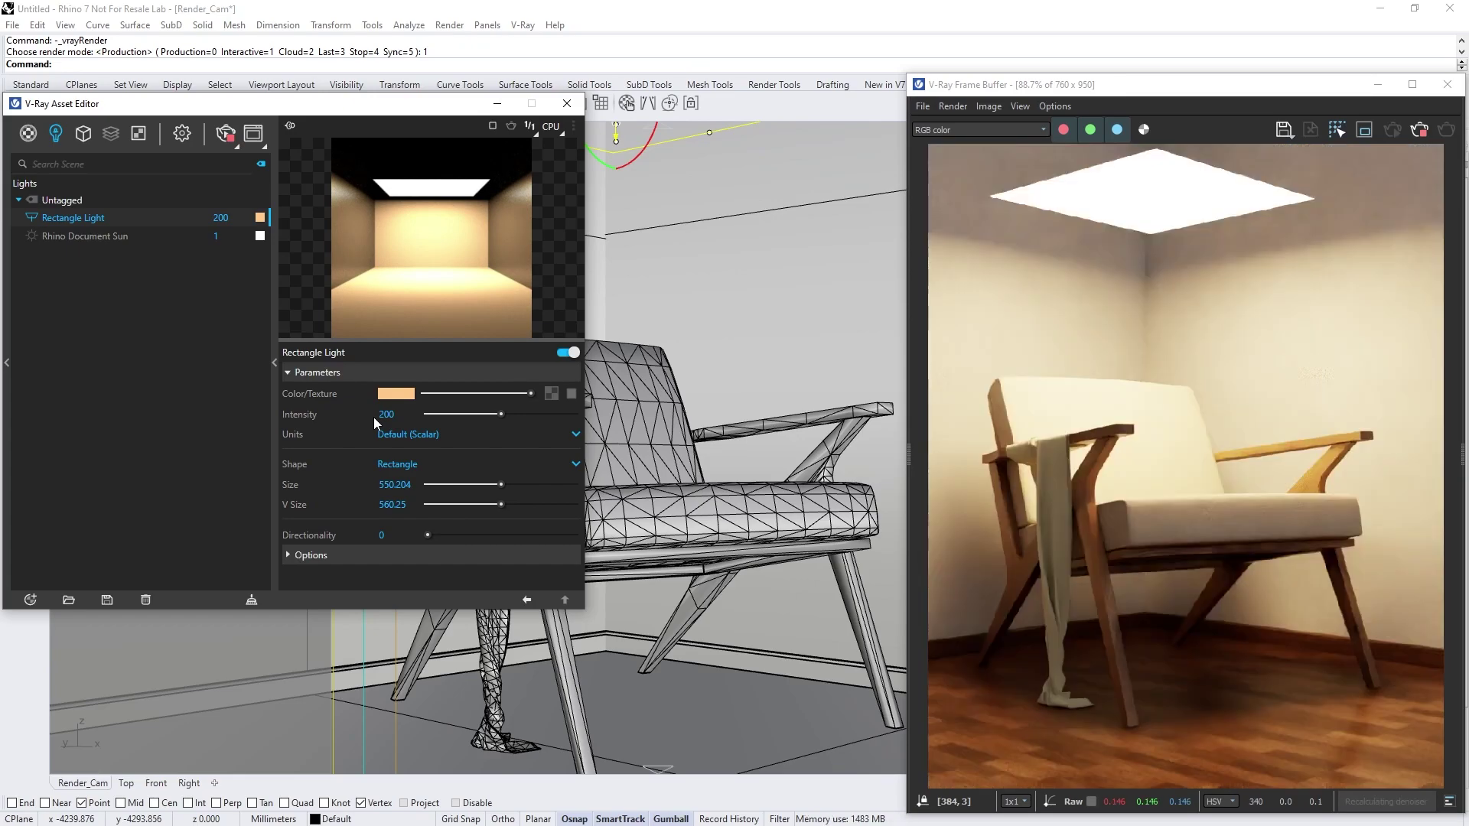
{"action": "left_click", "coordinate": [397, 463]}
{"action": "left_click", "coordinate": [392, 503]}
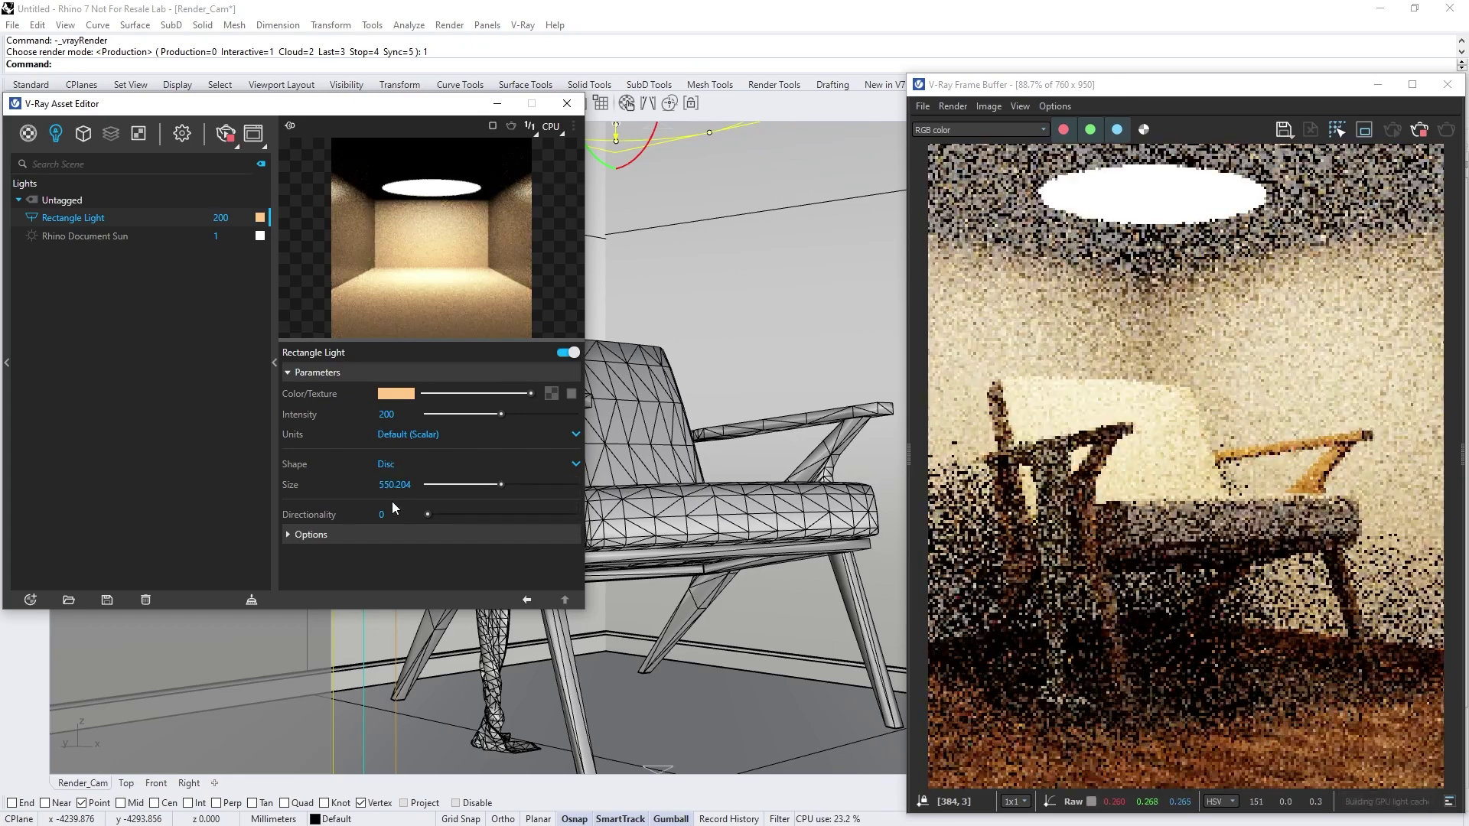
{"action": "mouse_move", "coordinate": [479, 514]}
{"action": "left_mouse_down"}
{"action": "mouse_move", "coordinate": [541, 516]}
{"action": "mouse_move", "coordinate": [499, 512]}
{"action": "left_mouse_up"}
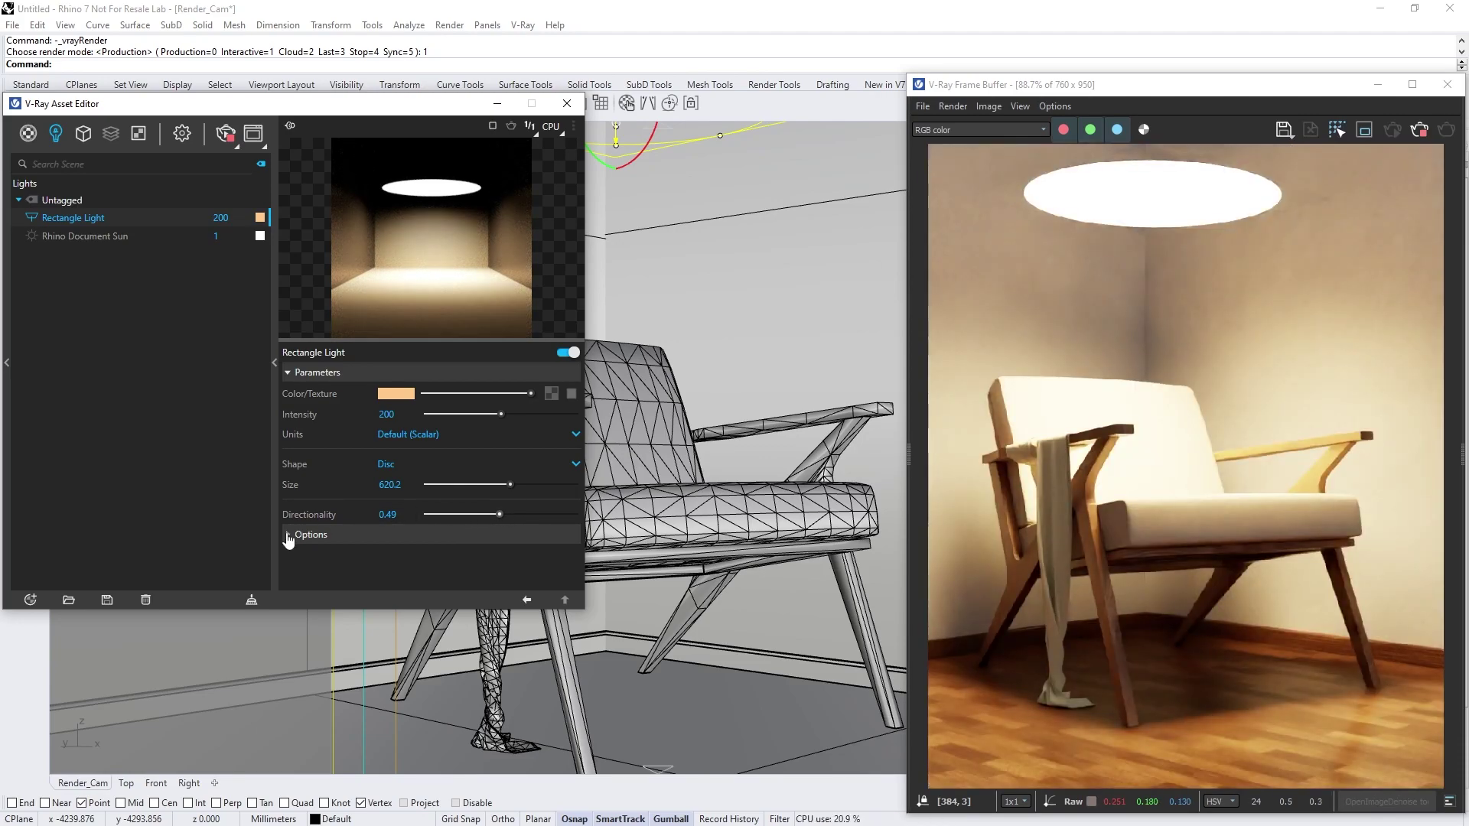
Step: Make the disc light invisible in the render
{"action": "left_click", "coordinate": [294, 535]}
{"action": "scroll", "coordinate": [291, 540], "scroll_direction": "down", "scroll_amount": 2}
{"action": "left_click", "coordinate": [383, 403]}
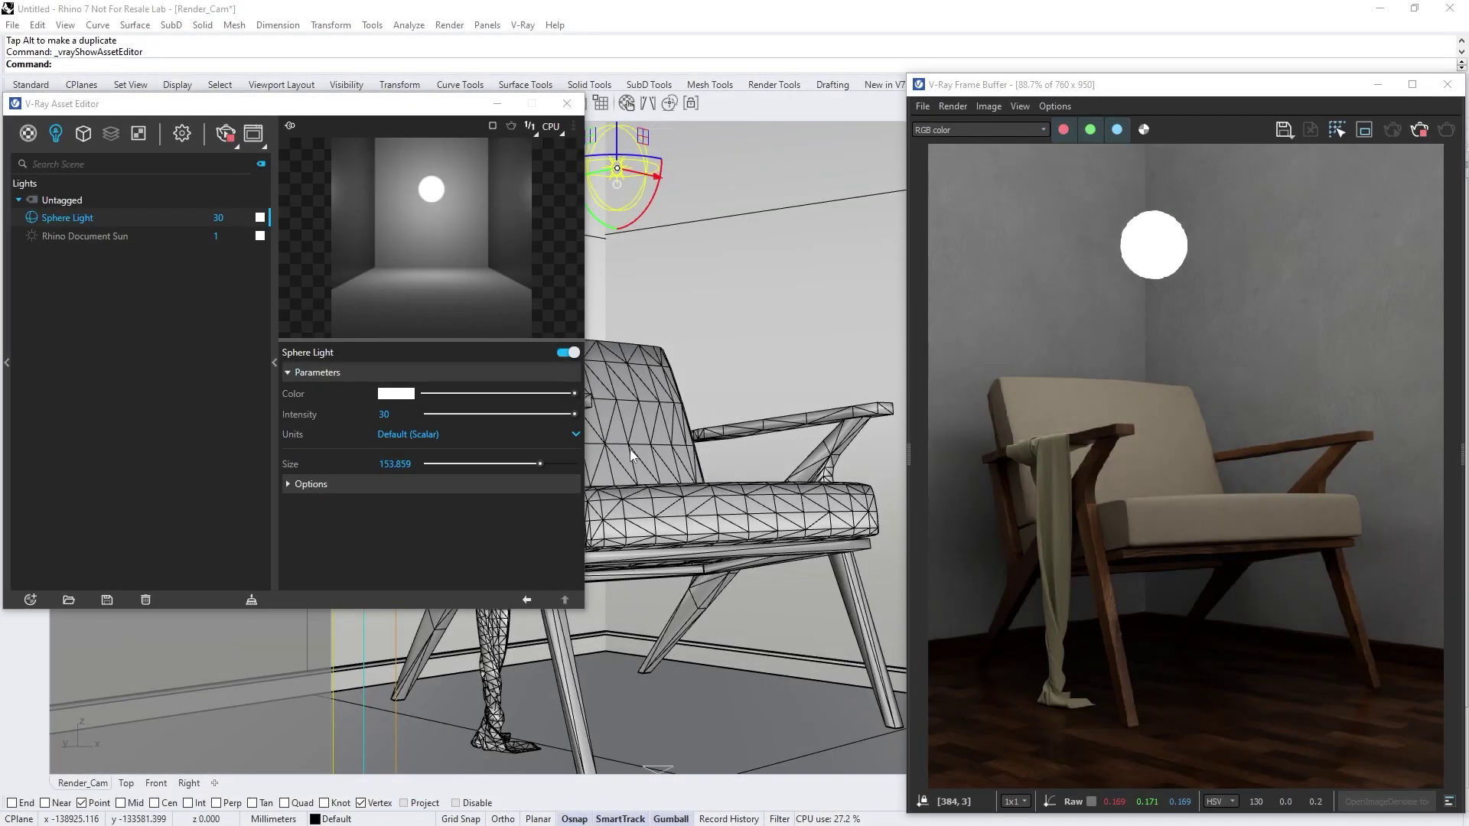
Step: Set the sphere light's intensity to 500 and its size to 220
{"action": "double_click", "coordinate": [380, 414]}
{"action": "type", "text": "250"}
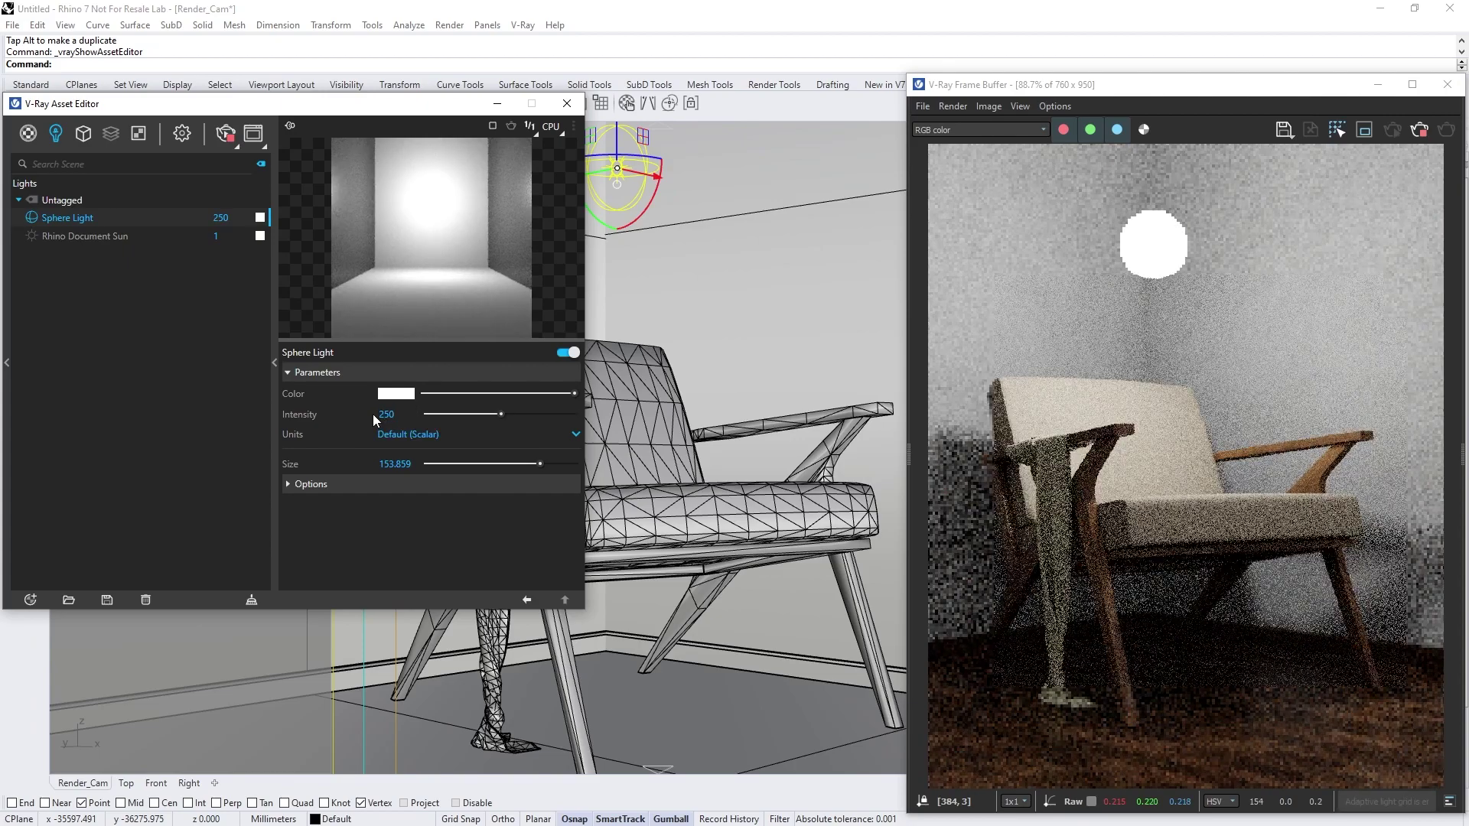
{"action": "double_click", "coordinate": [383, 414]}
{"action": "type", "text": "500"}
{"action": "key", "text": "Return"}
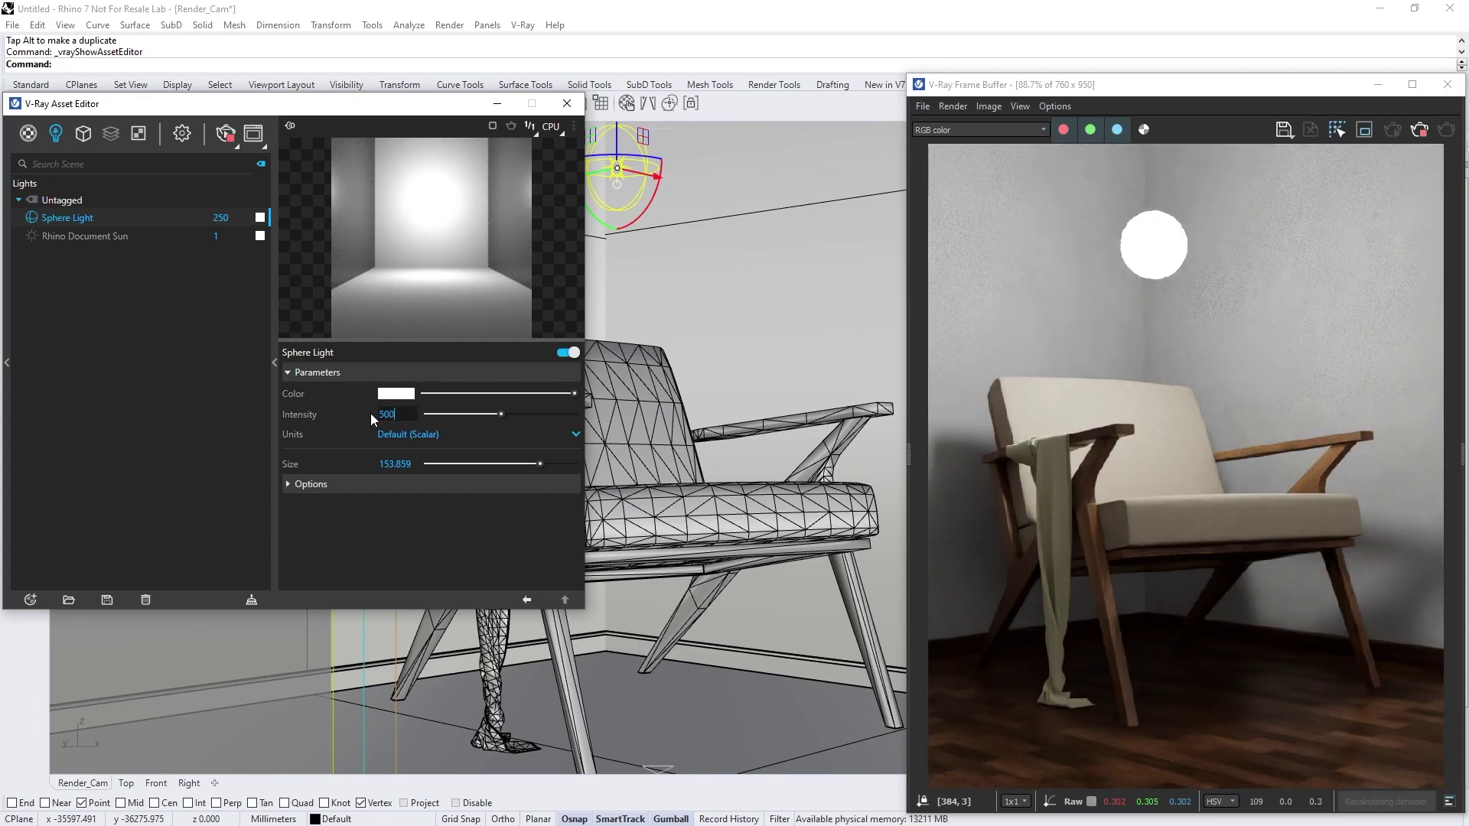
{"action": "double_click", "coordinate": [403, 464]}
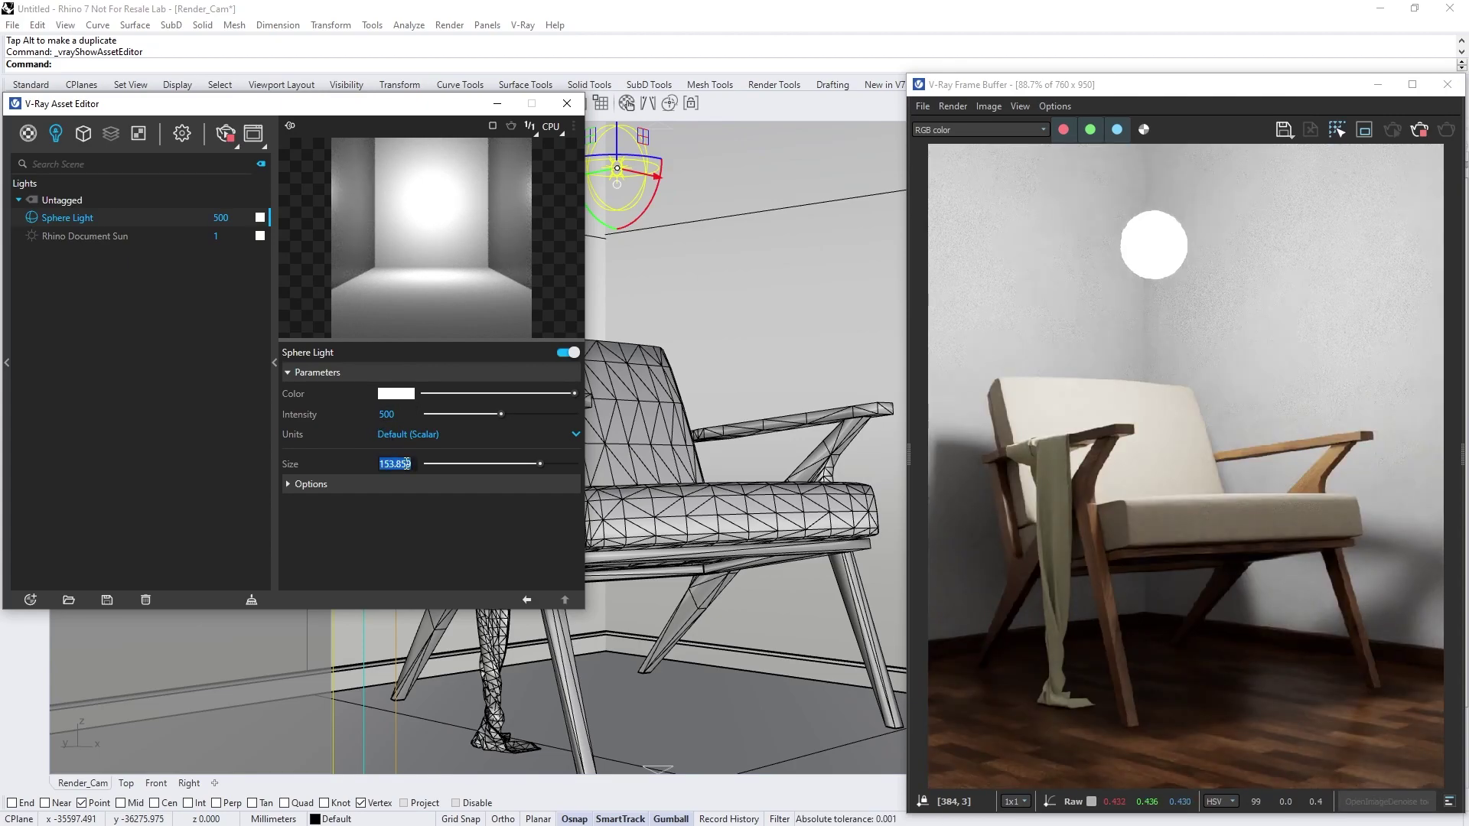
{"action": "type", "text": "100"}
{"action": "key", "text": "Return"}
{"action": "double_click", "coordinate": [406, 464]}
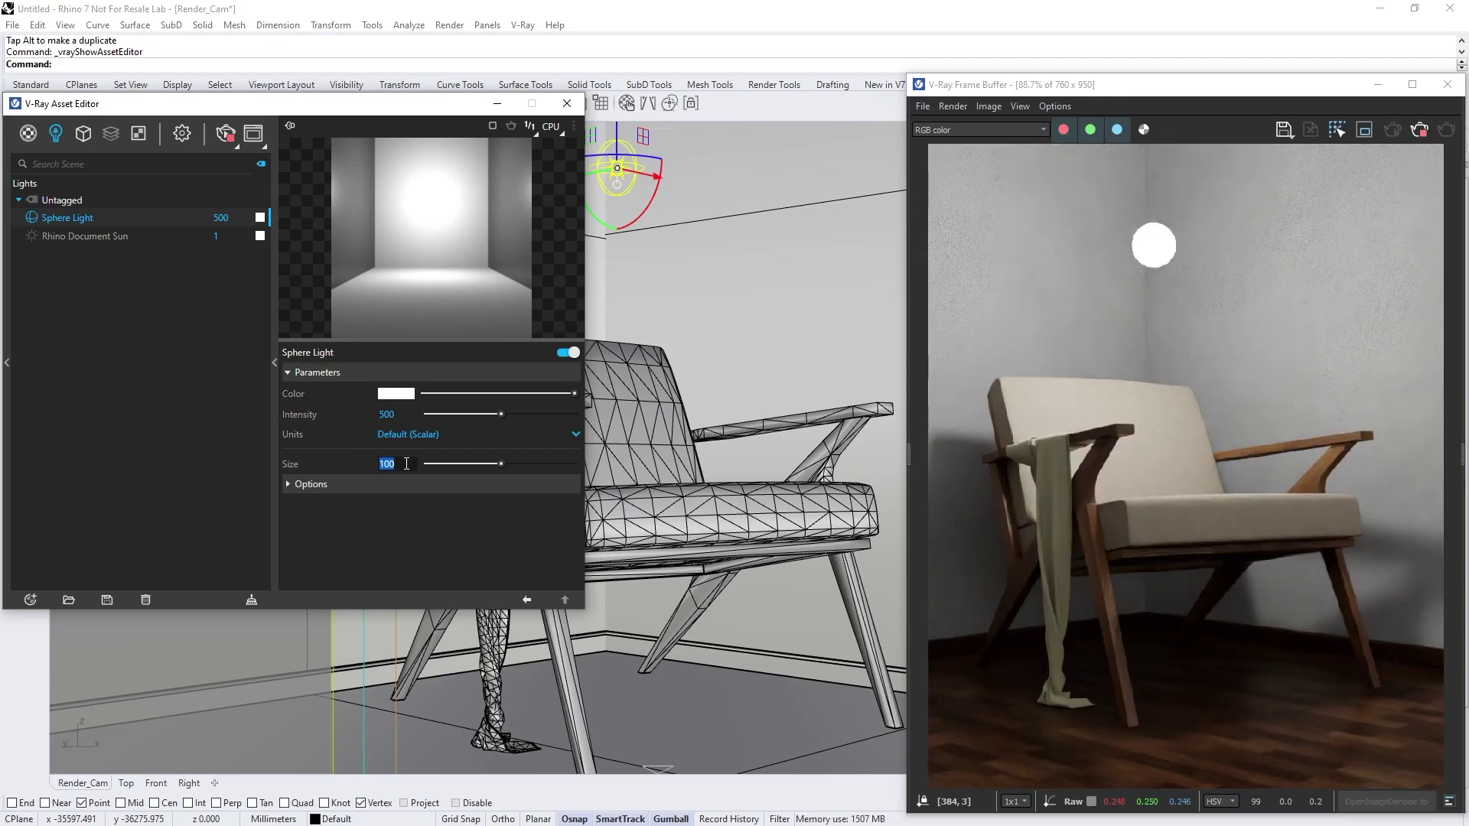
{"action": "type", "text": "220"}
{"action": "key", "text": "Return"}
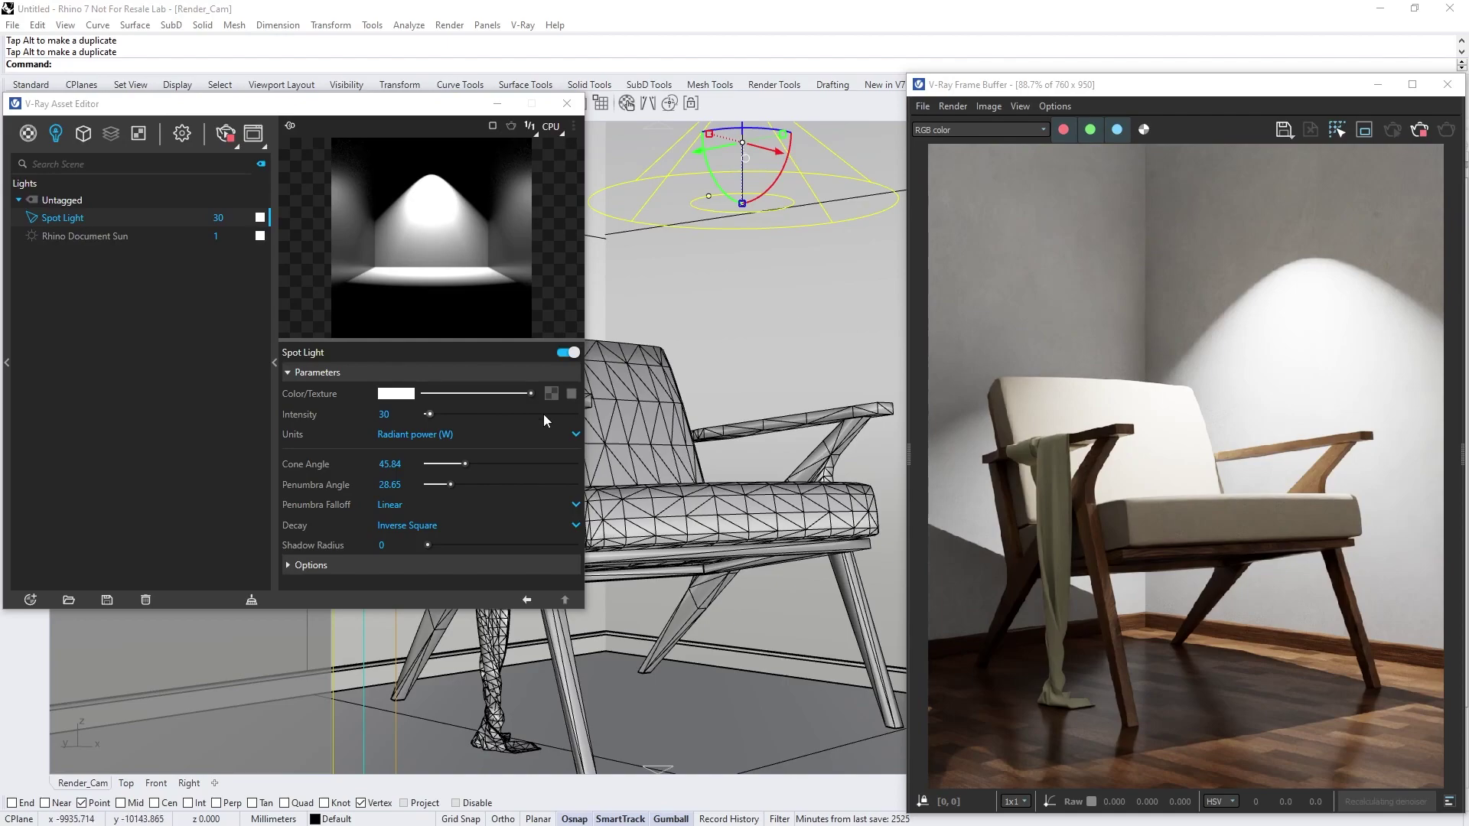
Step: Widen the spot light's cone angle and set its penumbra falloff to Smooth Cubic
{"action": "mouse_move", "coordinate": [465, 463]}
{"action": "left_mouse_down"}
{"action": "mouse_move", "coordinate": [517, 464]}
{"action": "mouse_move", "coordinate": [443, 465]}
{"action": "mouse_move", "coordinate": [432, 486]}
{"action": "mouse_move", "coordinate": [479, 484]}
{"action": "left_mouse_up"}
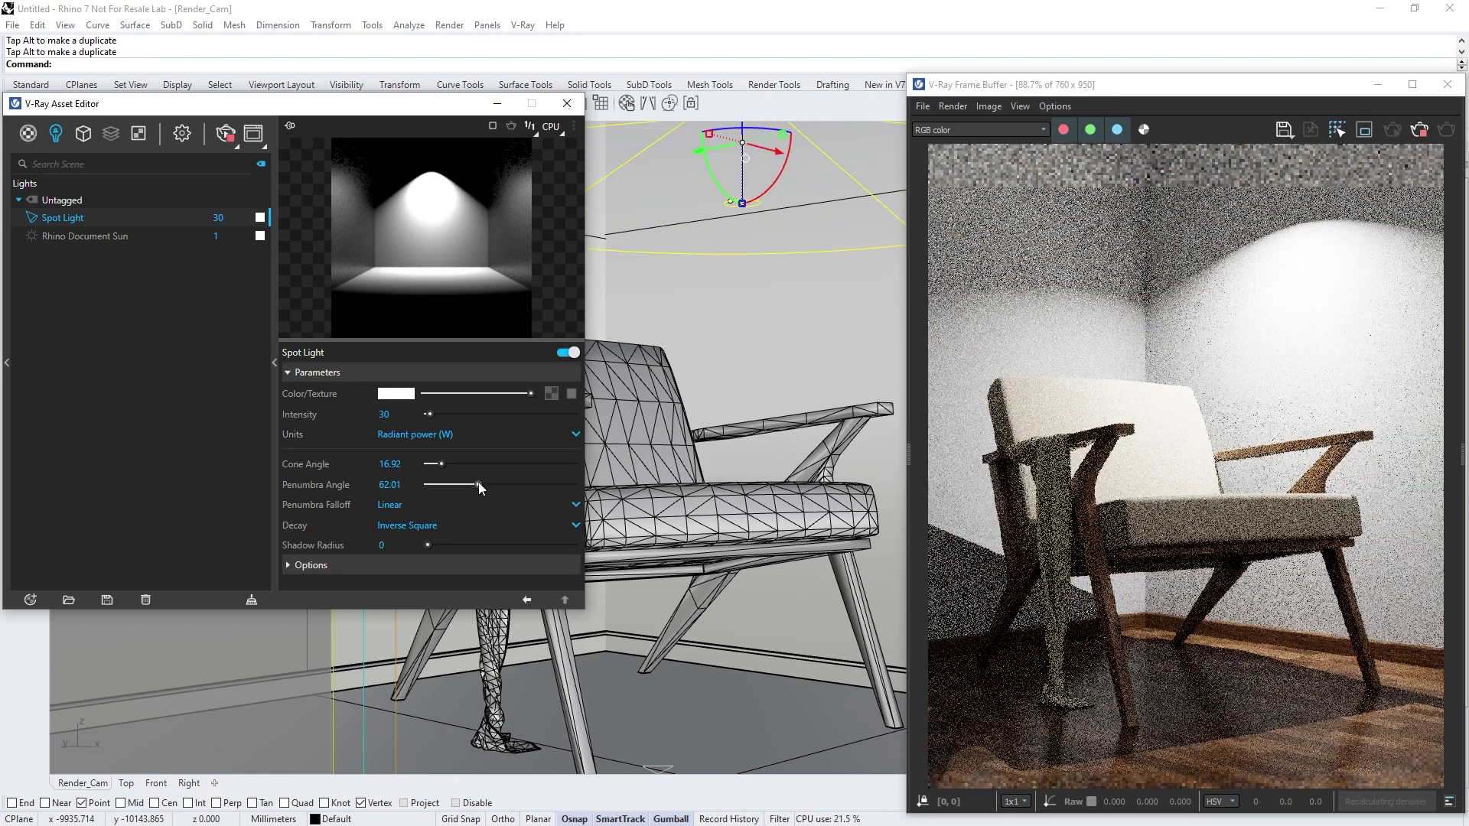
{"action": "left_click", "coordinate": [459, 506]}
{"action": "left_click", "coordinate": [452, 543]}
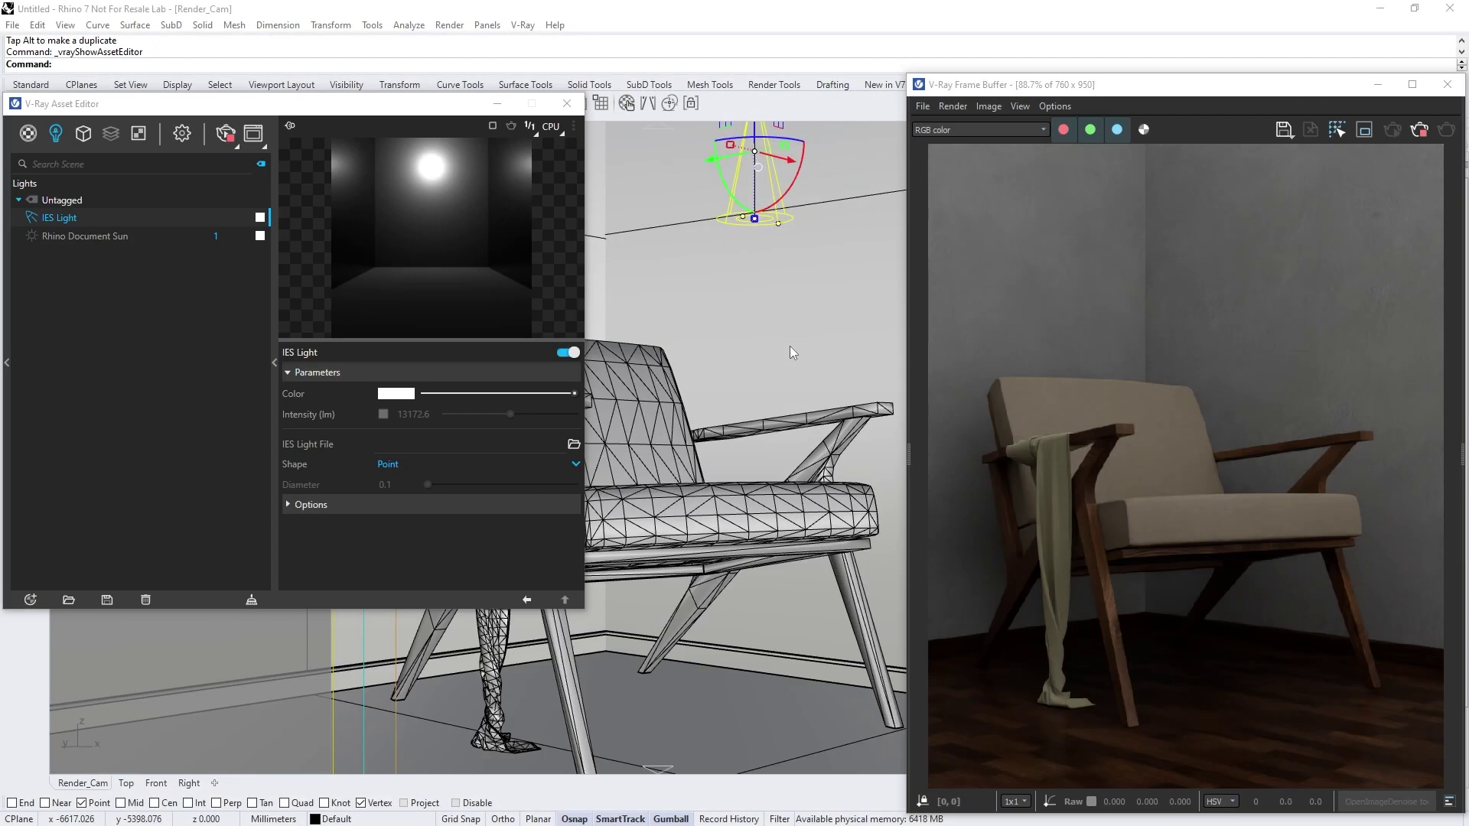
Step: Browse for the IES light's profile file in the IES_Lights folder
{"action": "left_click", "coordinate": [213, 222]}
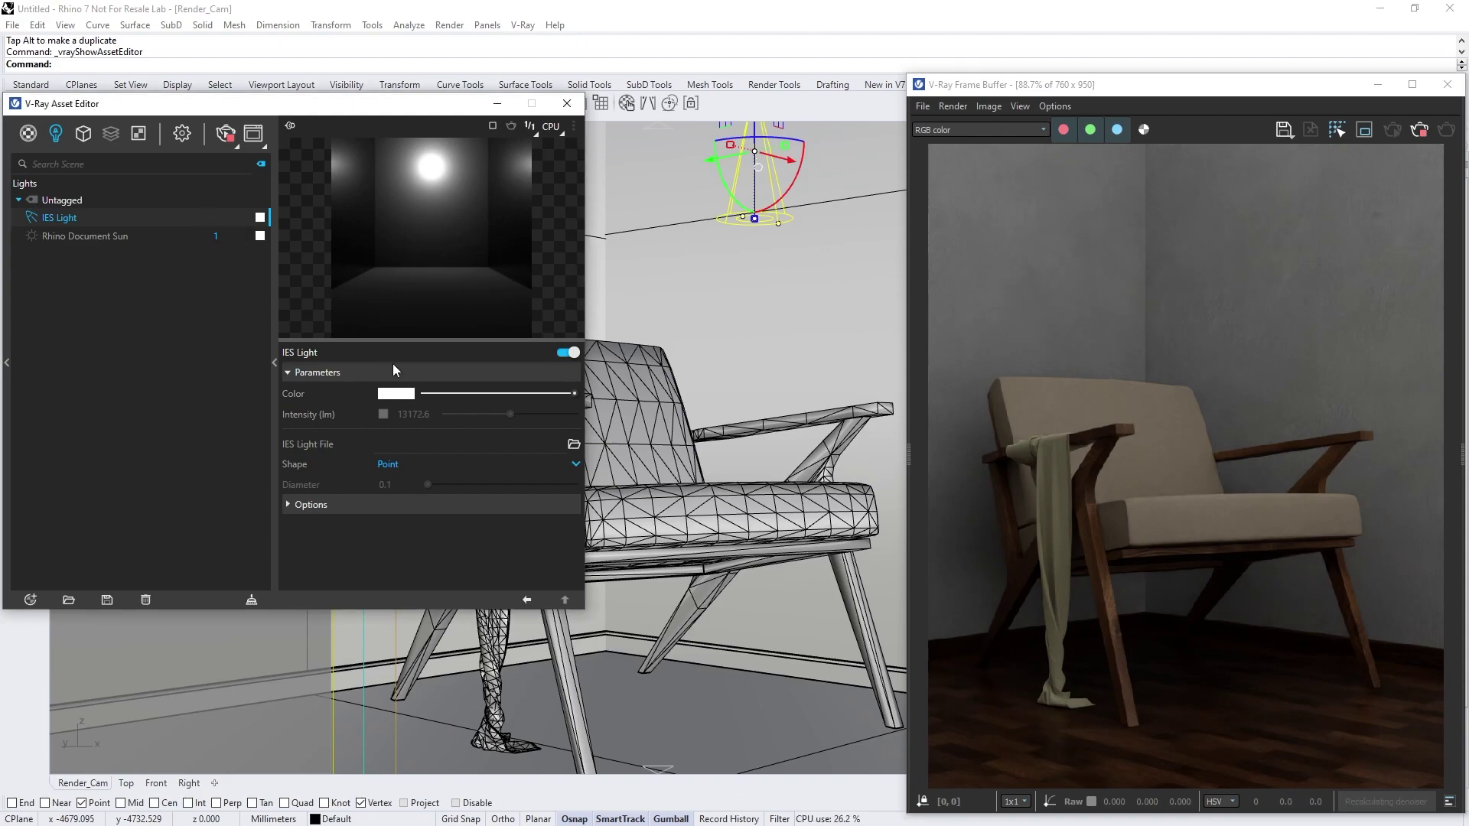
{"action": "left_click", "coordinate": [573, 445]}
{"action": "left_click", "coordinate": [418, 157]}
{"action": "type", "text": "W:\\Projects\\3DsMaxVideos2023\\WIP\\Scenes\\Lighting an exterior night scene\\Assets\\IES_Lights"}
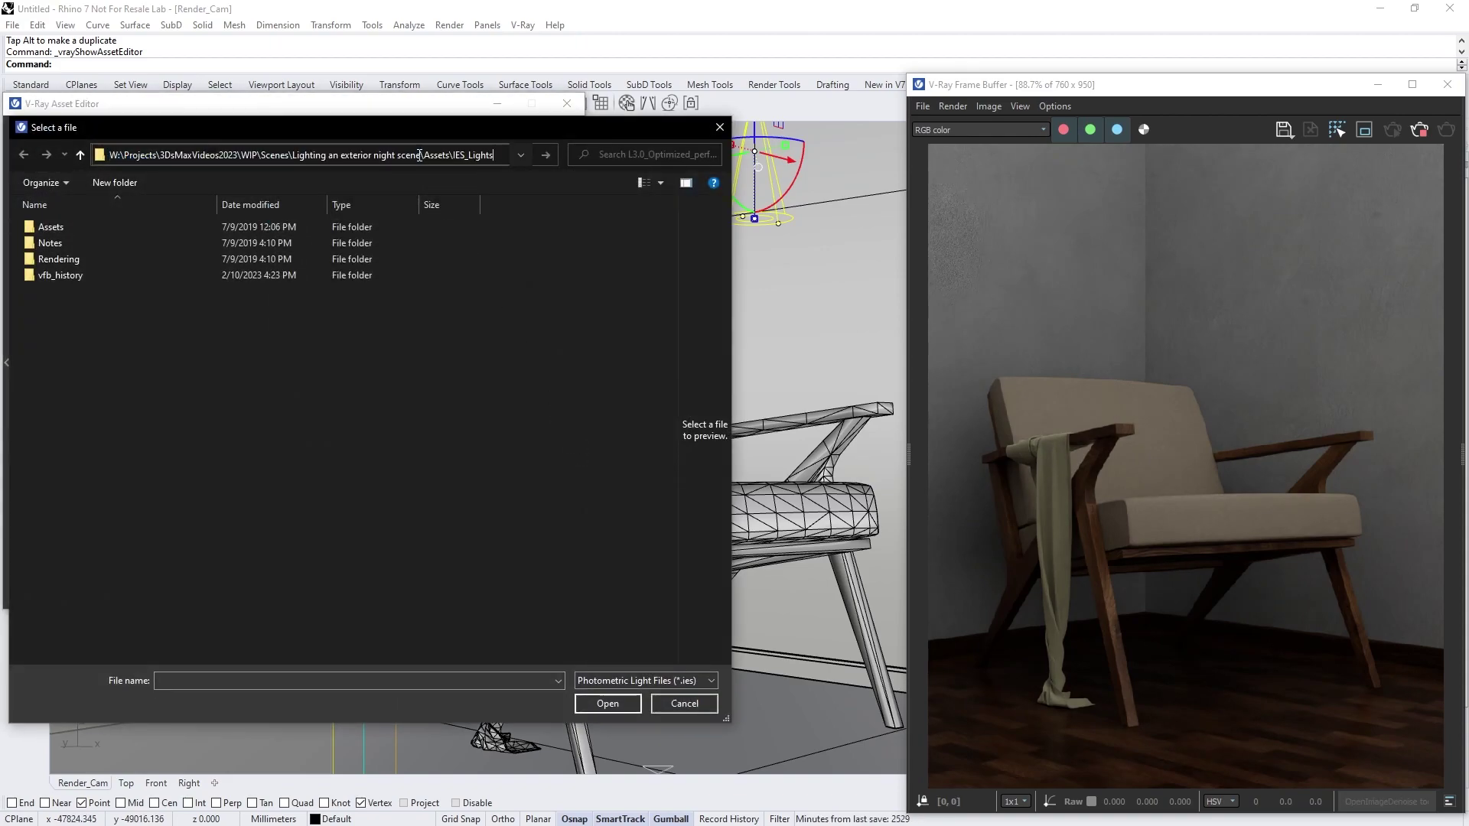
{"action": "key", "text": "Return"}
Step: Load the IES profile, then override the light's intensity to 5000 lumens
{"action": "double_click", "coordinate": [103, 241]}
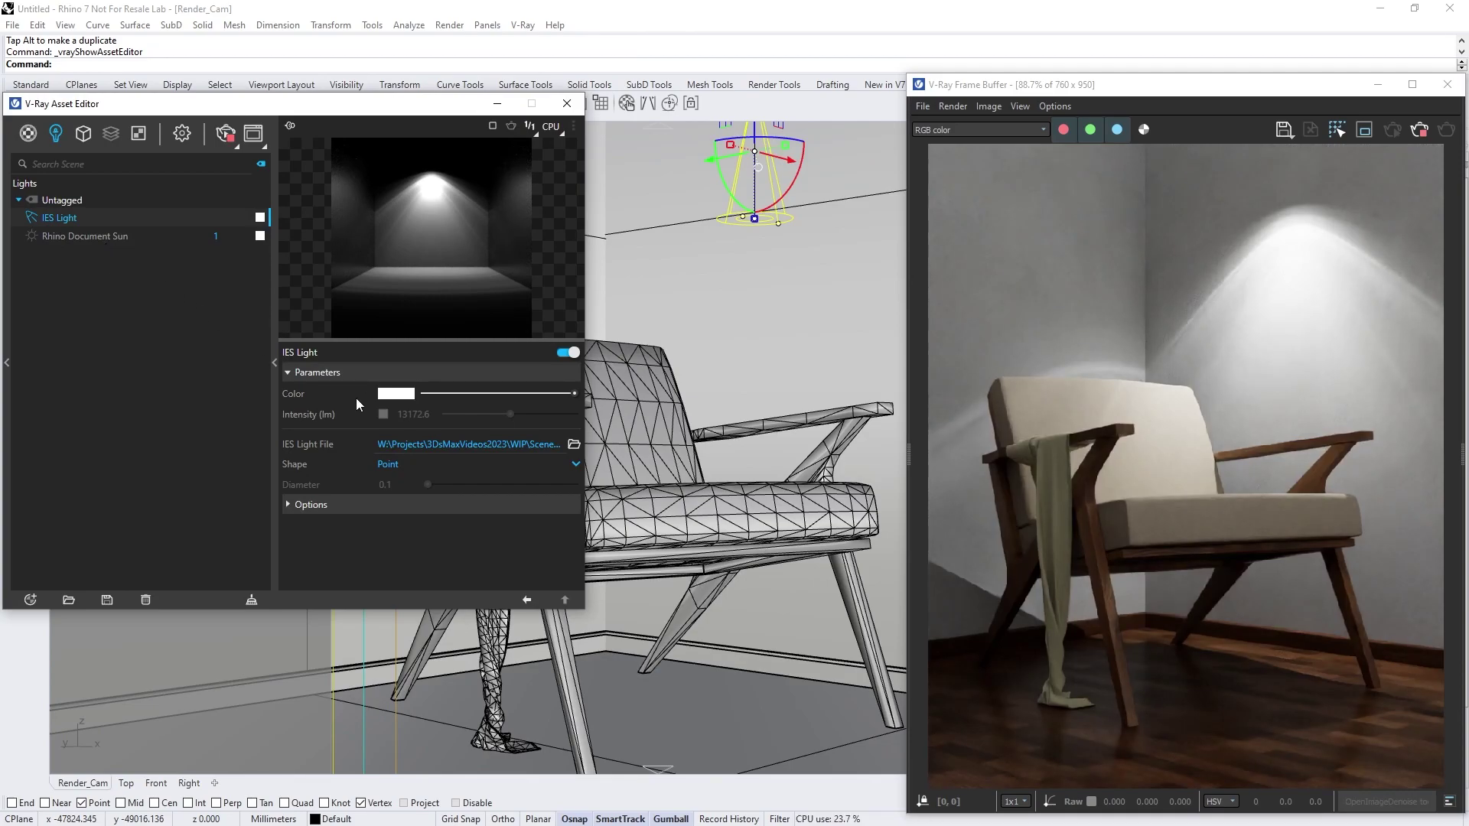
{"action": "left_click", "coordinate": [383, 414]}
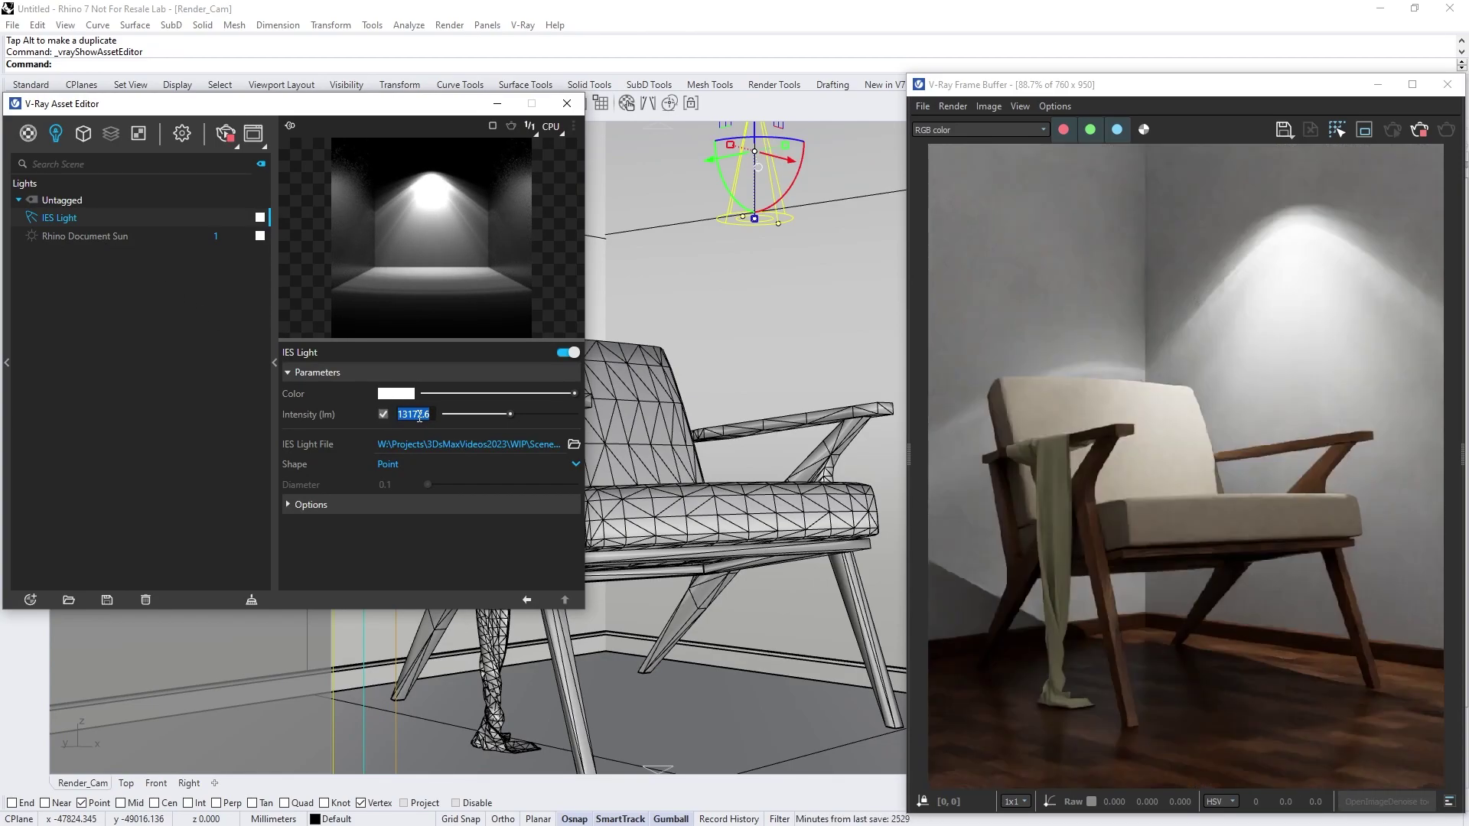
{"action": "type", "text": "2000"}
{"action": "key", "text": "Return"}
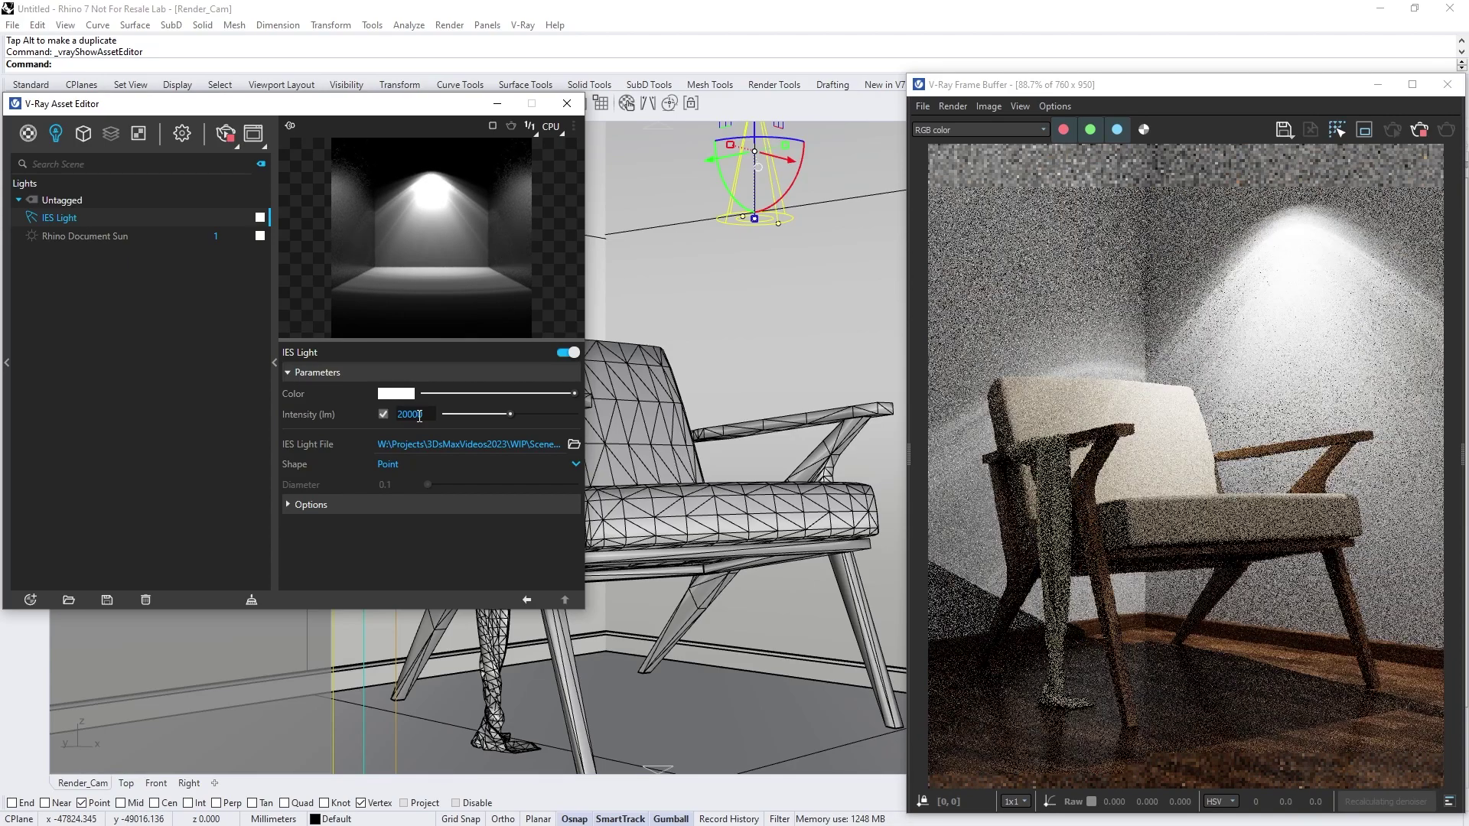
{"action": "type", "text": "5000"}
{"action": "key", "text": "Return"}
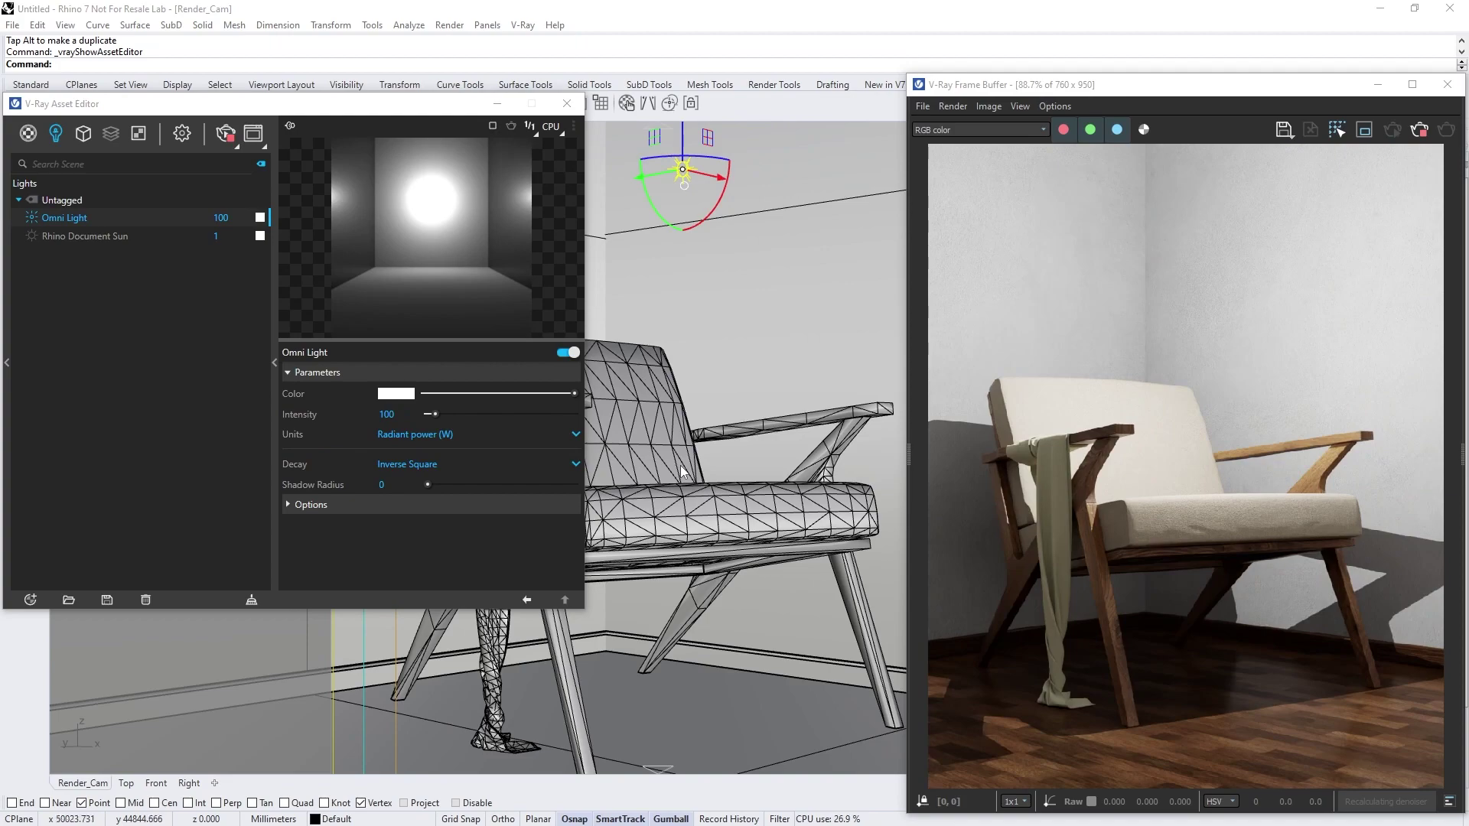
Step: Set the omni light's shadow radius to 6 for softer shadows
{"action": "left_click", "coordinate": [166, 220]}
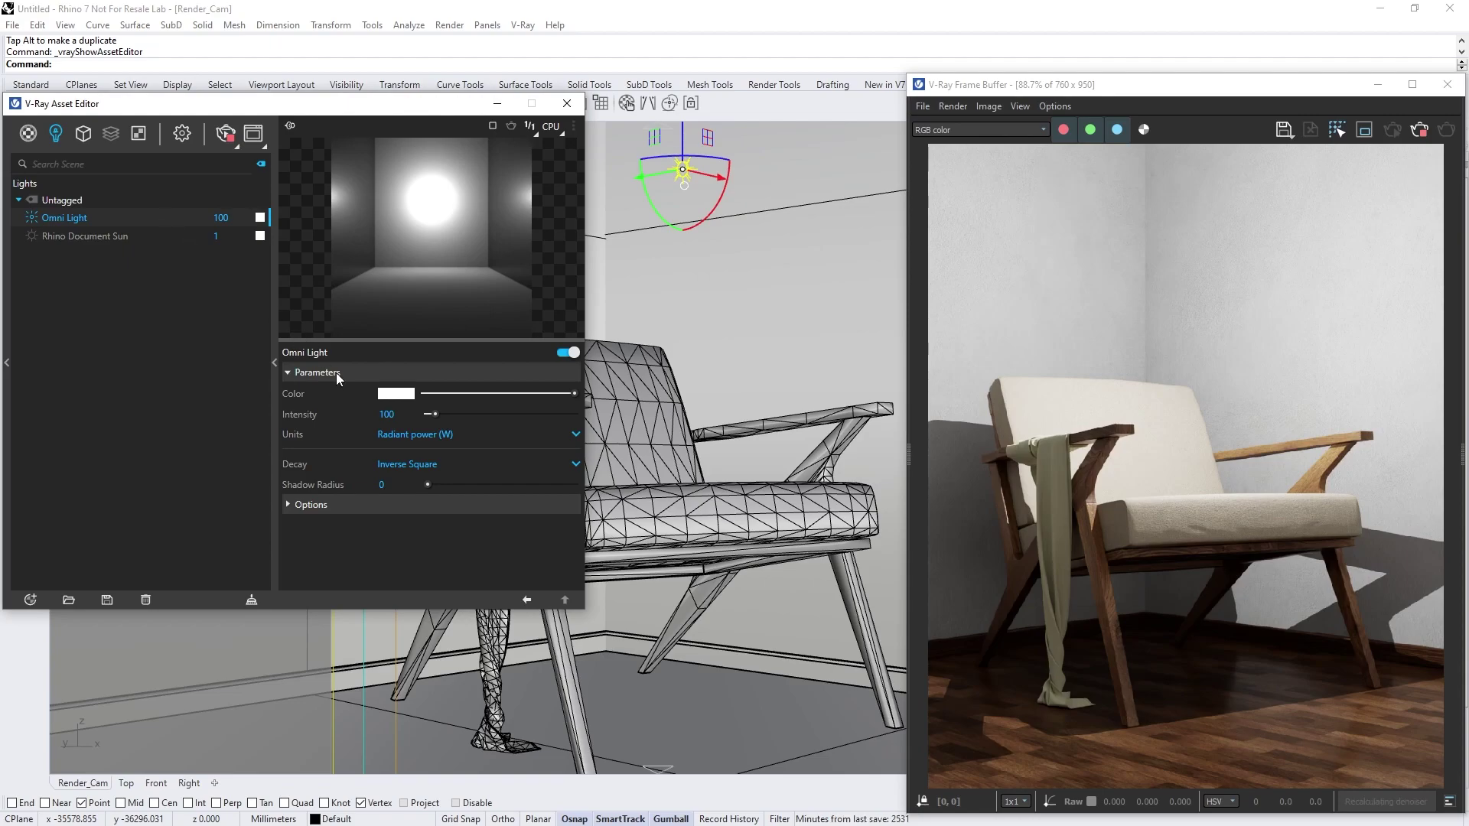
{"action": "left_click_drag", "start_coordinate": [427, 485], "coordinate": [576, 482]}
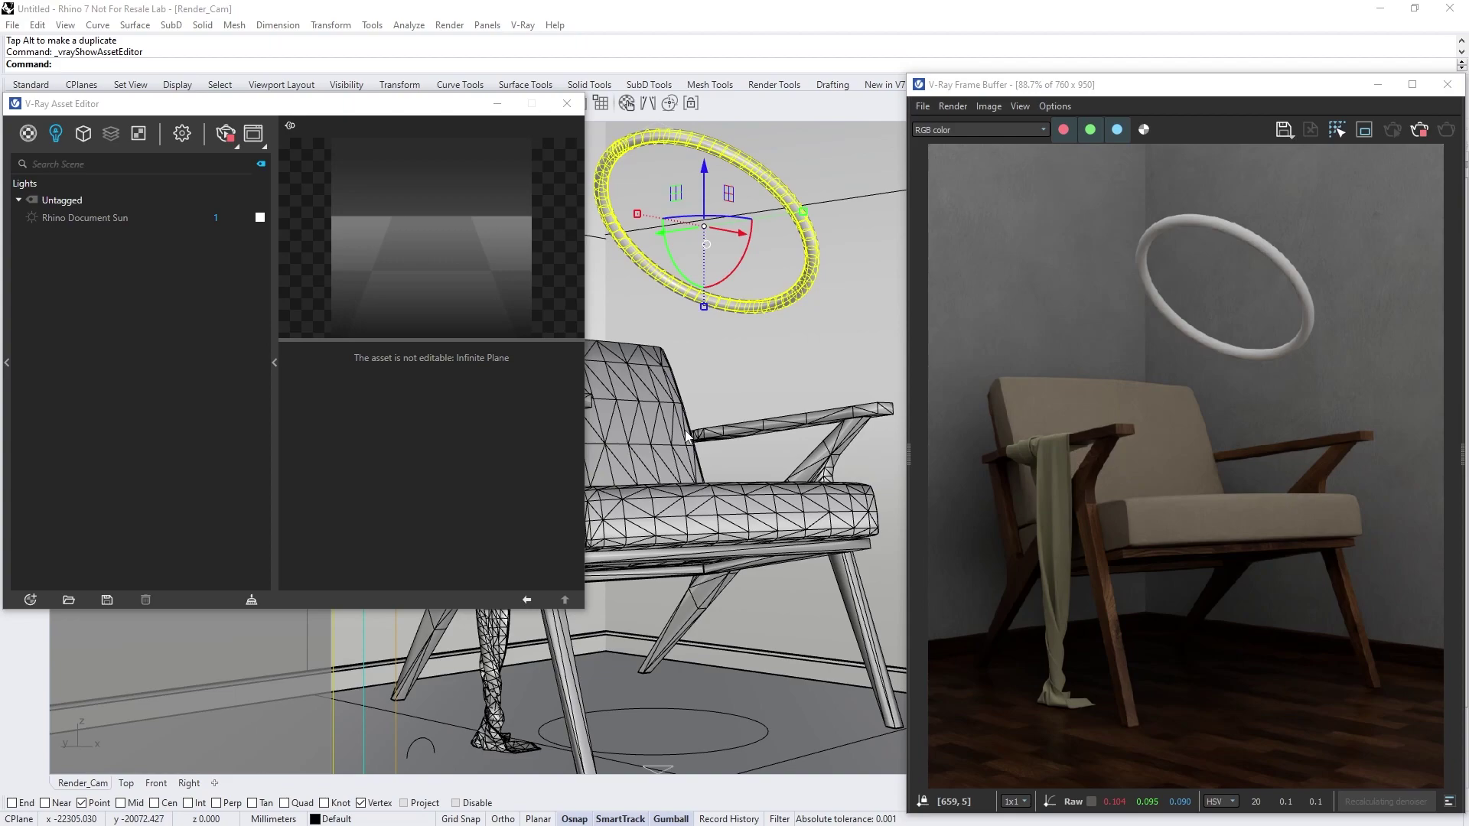
Step: Create a mesh light, apply it to the torus ring, and set its intensity to 300
{"action": "left_click", "coordinate": [55, 133]}
{"action": "left_click", "coordinate": [92, 279]}
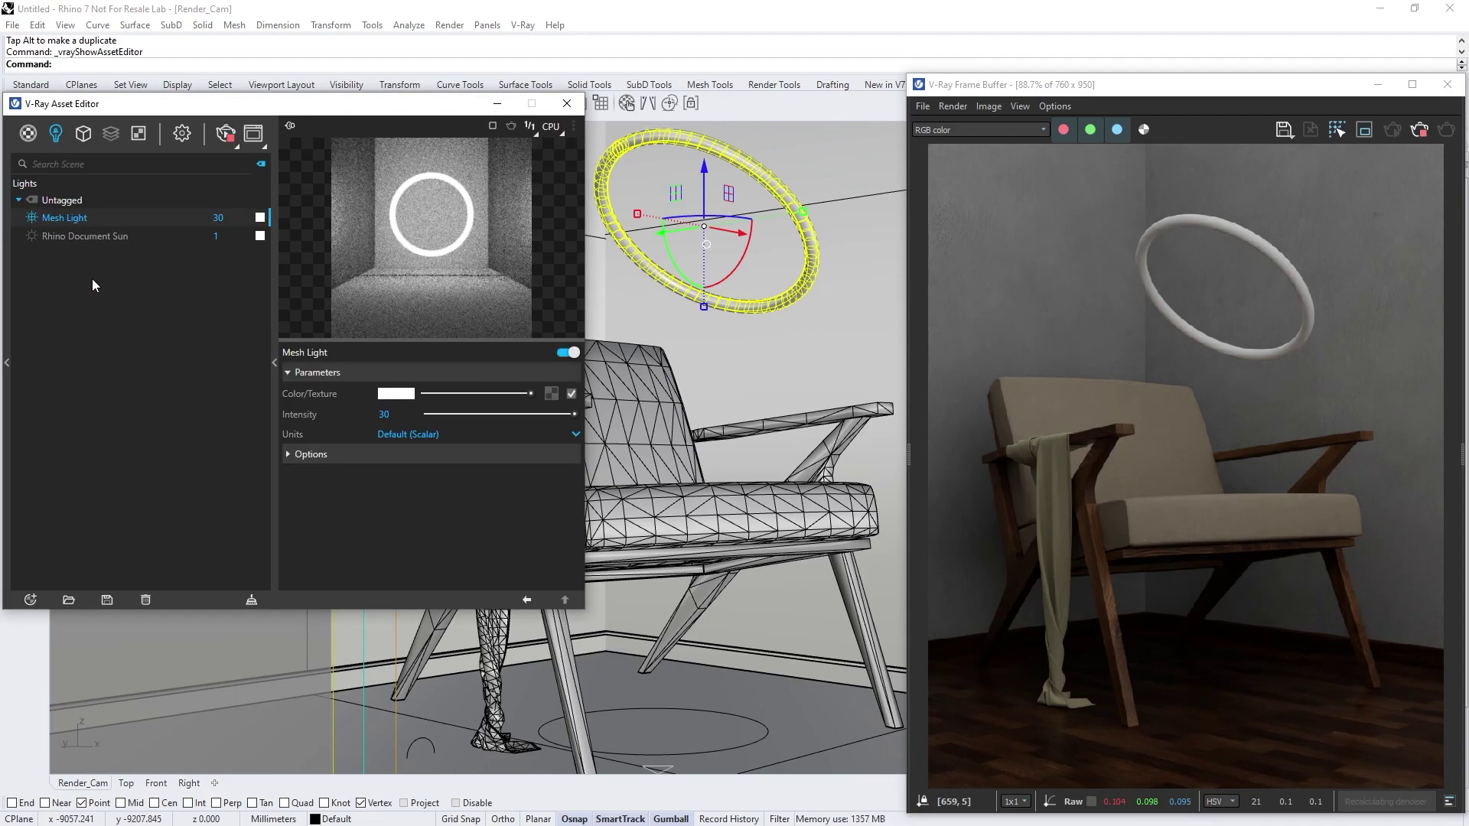
{"action": "left_click", "coordinate": [761, 182]}
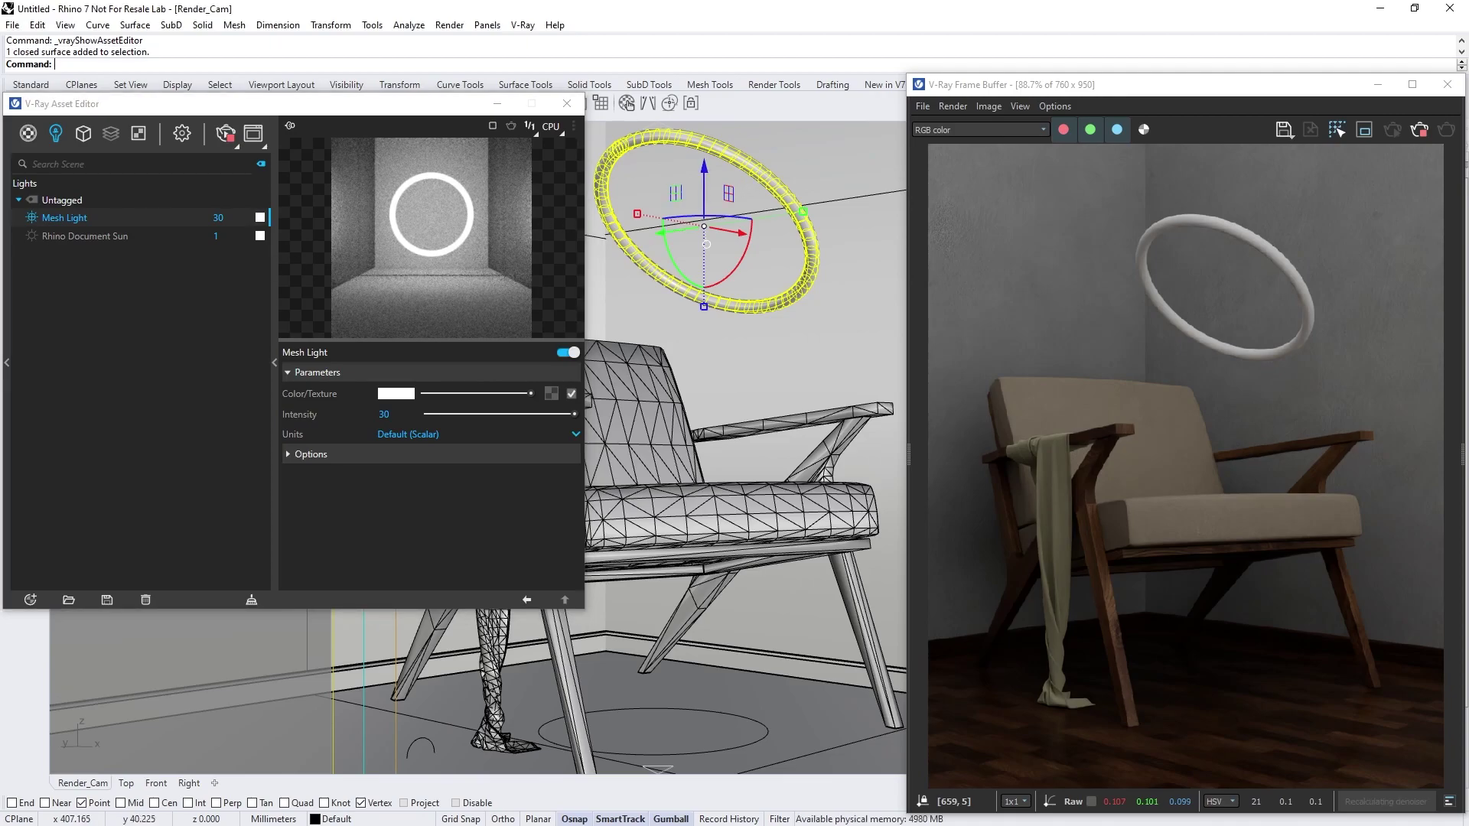
{"action": "right_click", "coordinate": [75, 217]}
{"action": "left_click", "coordinate": [93, 235]}
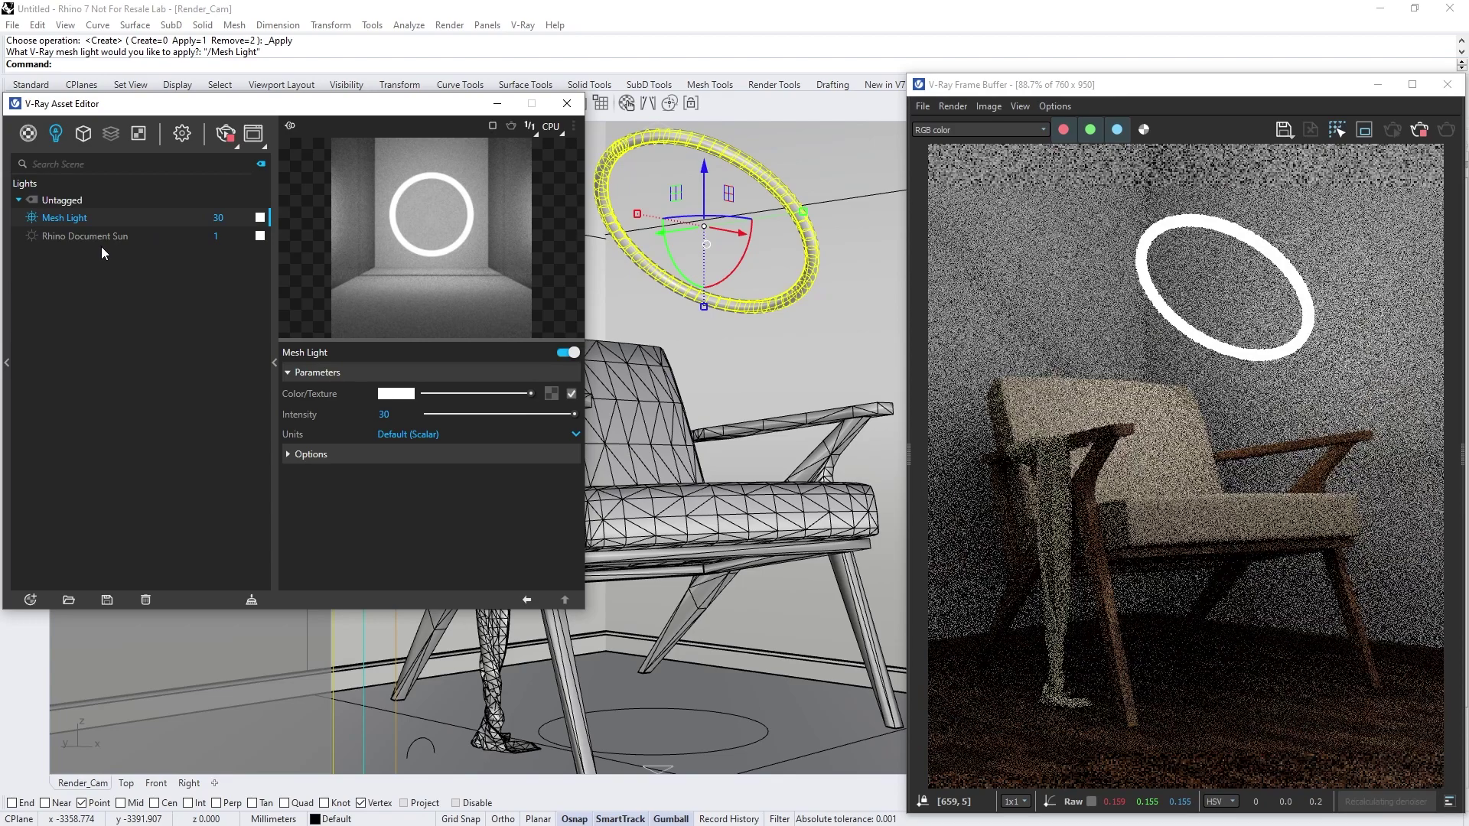
{"action": "left_click", "coordinate": [374, 413]}
{"action": "type", "text": "300"}
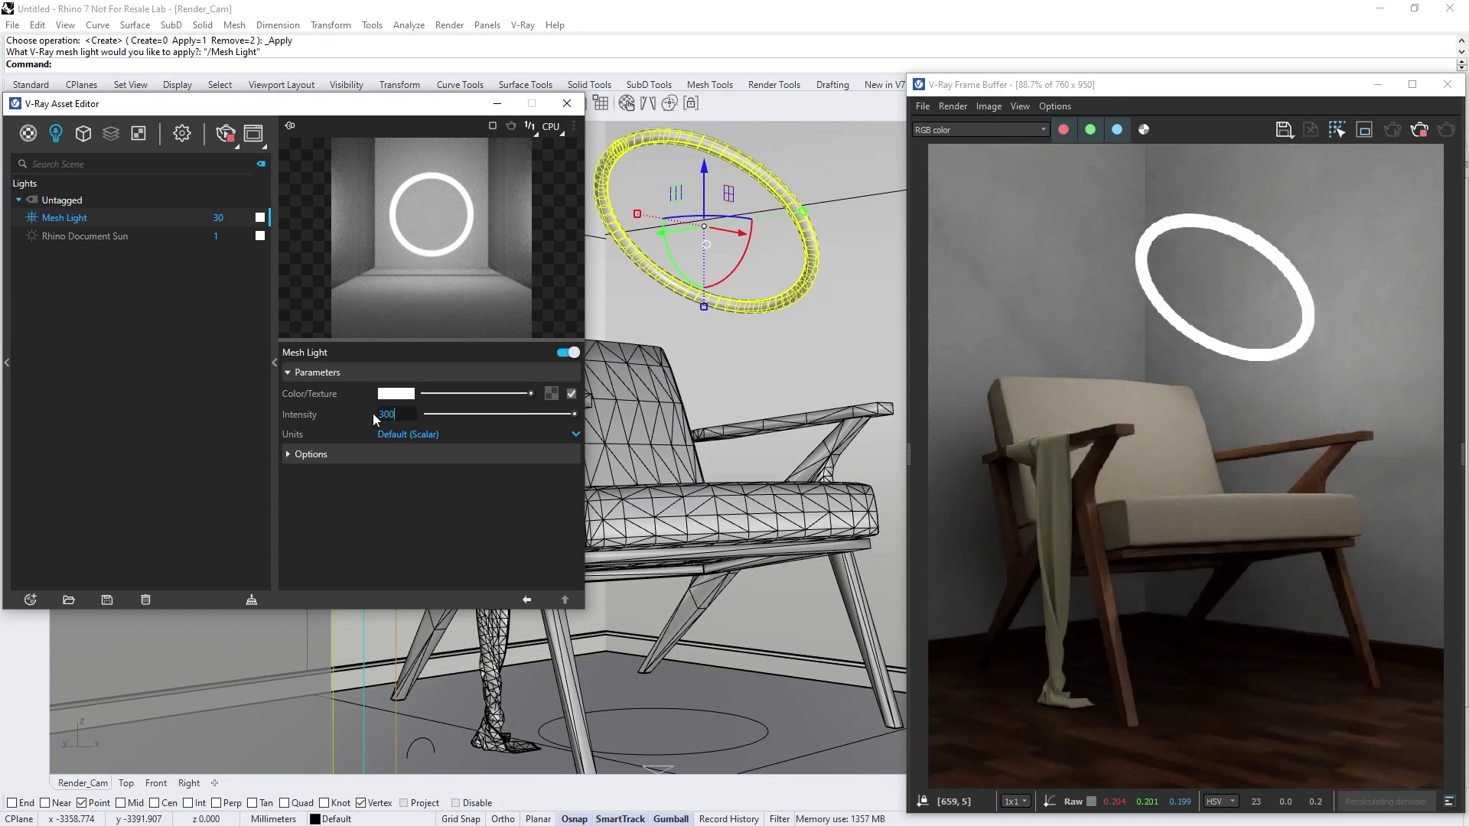
{"action": "key", "text": "Return"}
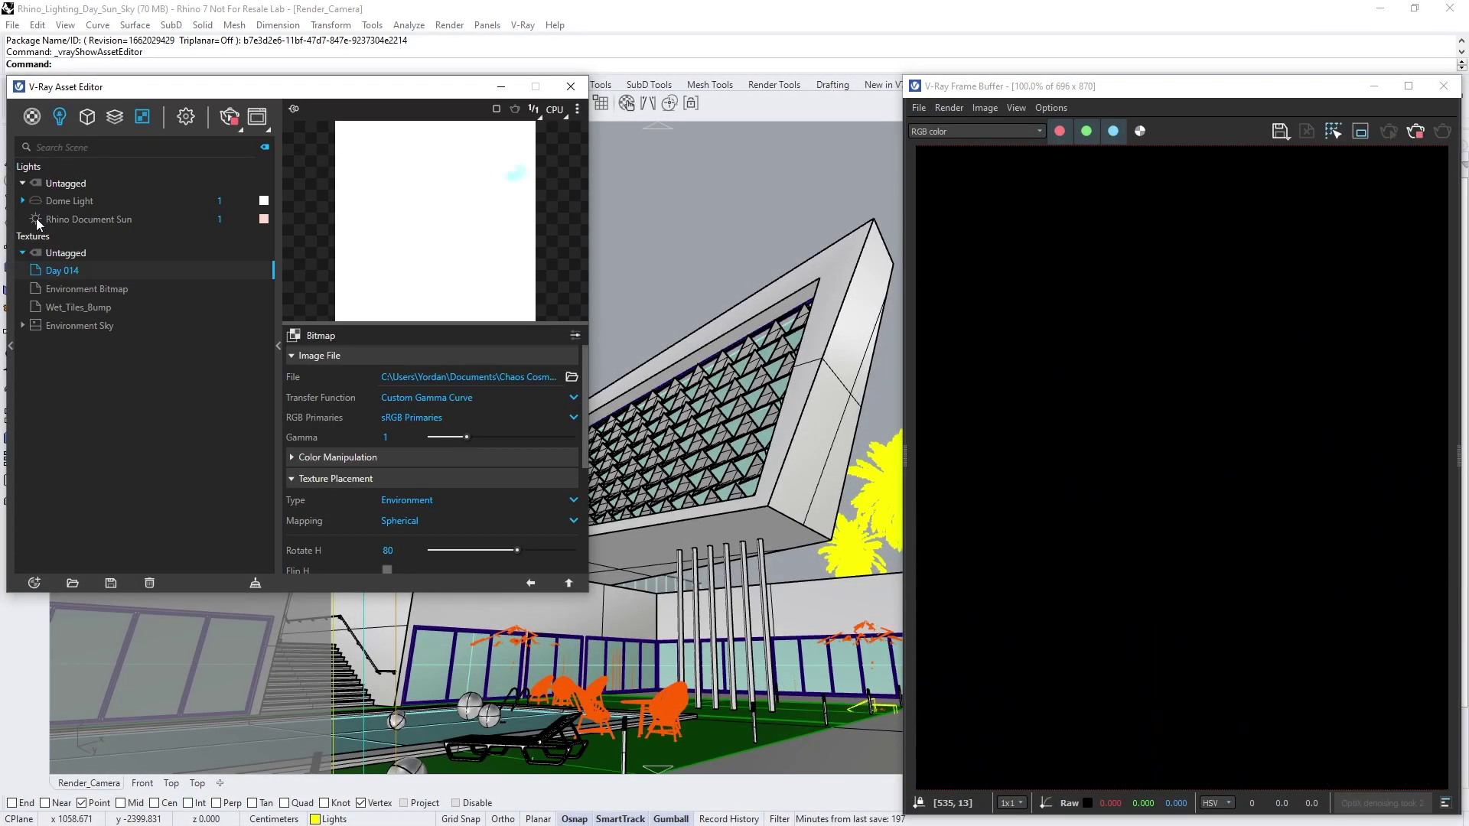
Step: Set the environment background to a Sky texture, creating Environment Sky#1
{"action": "left_click", "coordinate": [185, 119]}
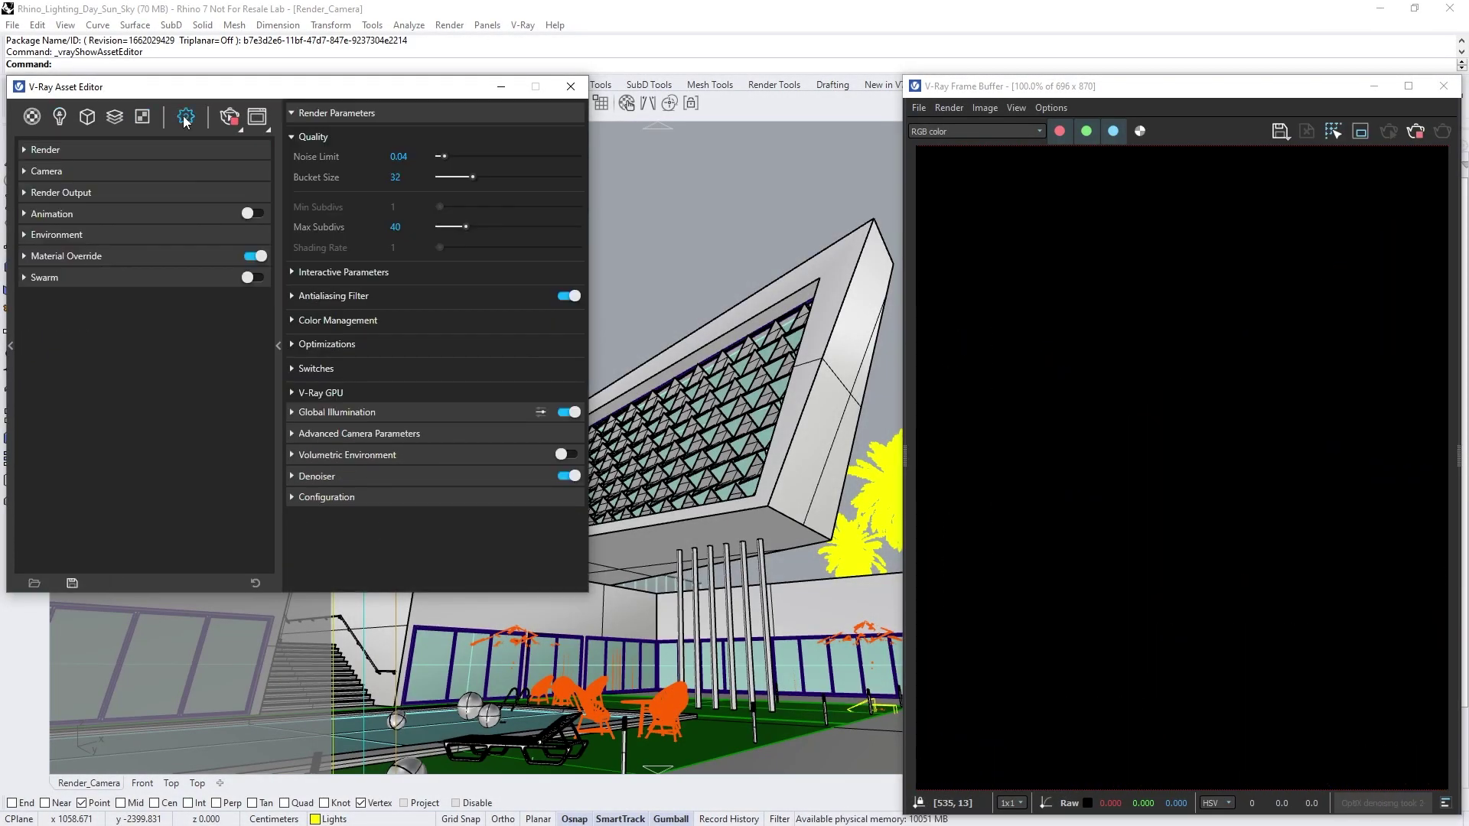
{"action": "left_click", "coordinate": [166, 234]}
{"action": "left_click", "coordinate": [241, 255]}
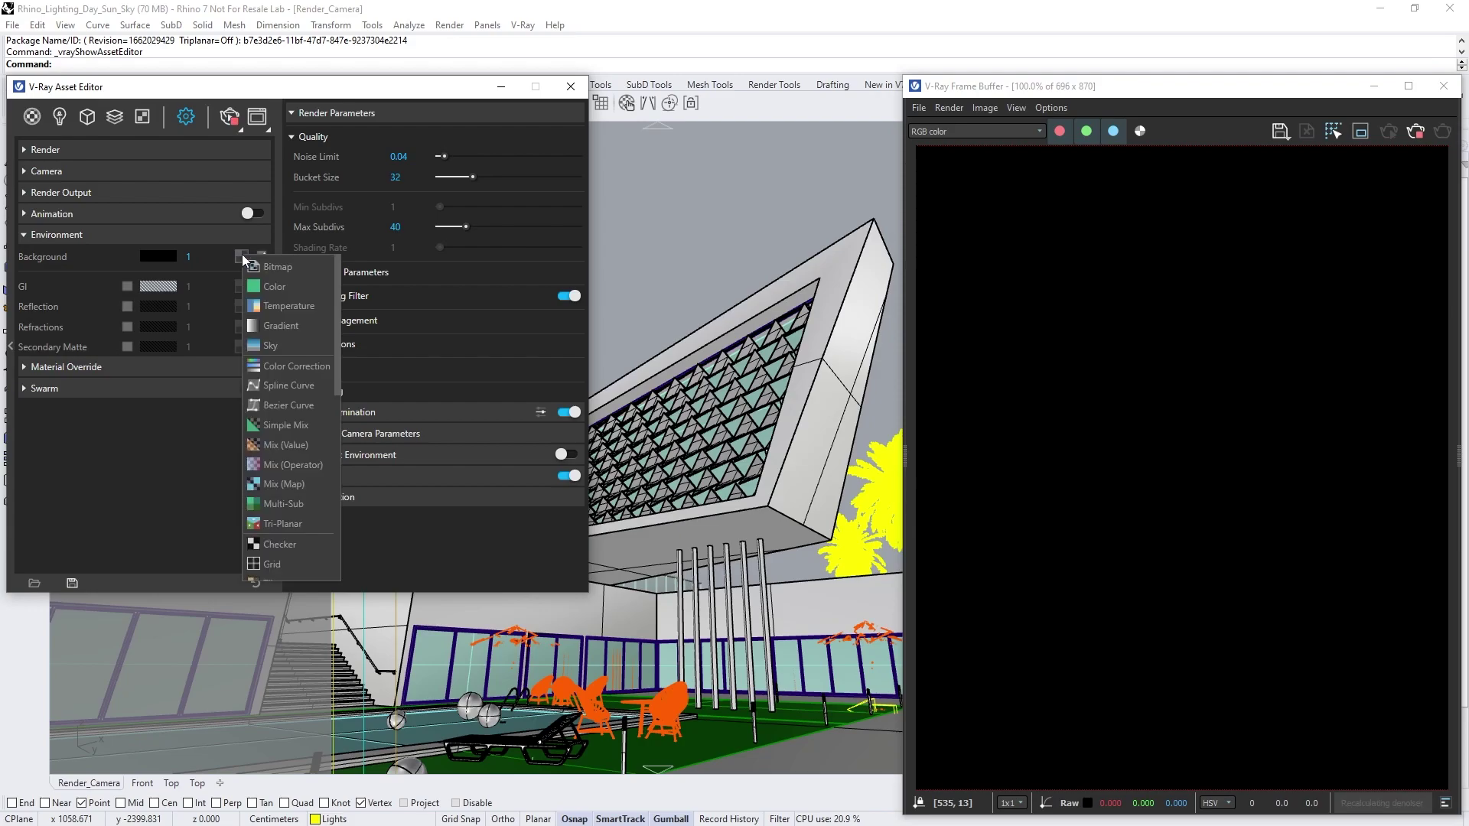
{"action": "left_click", "coordinate": [269, 343]}
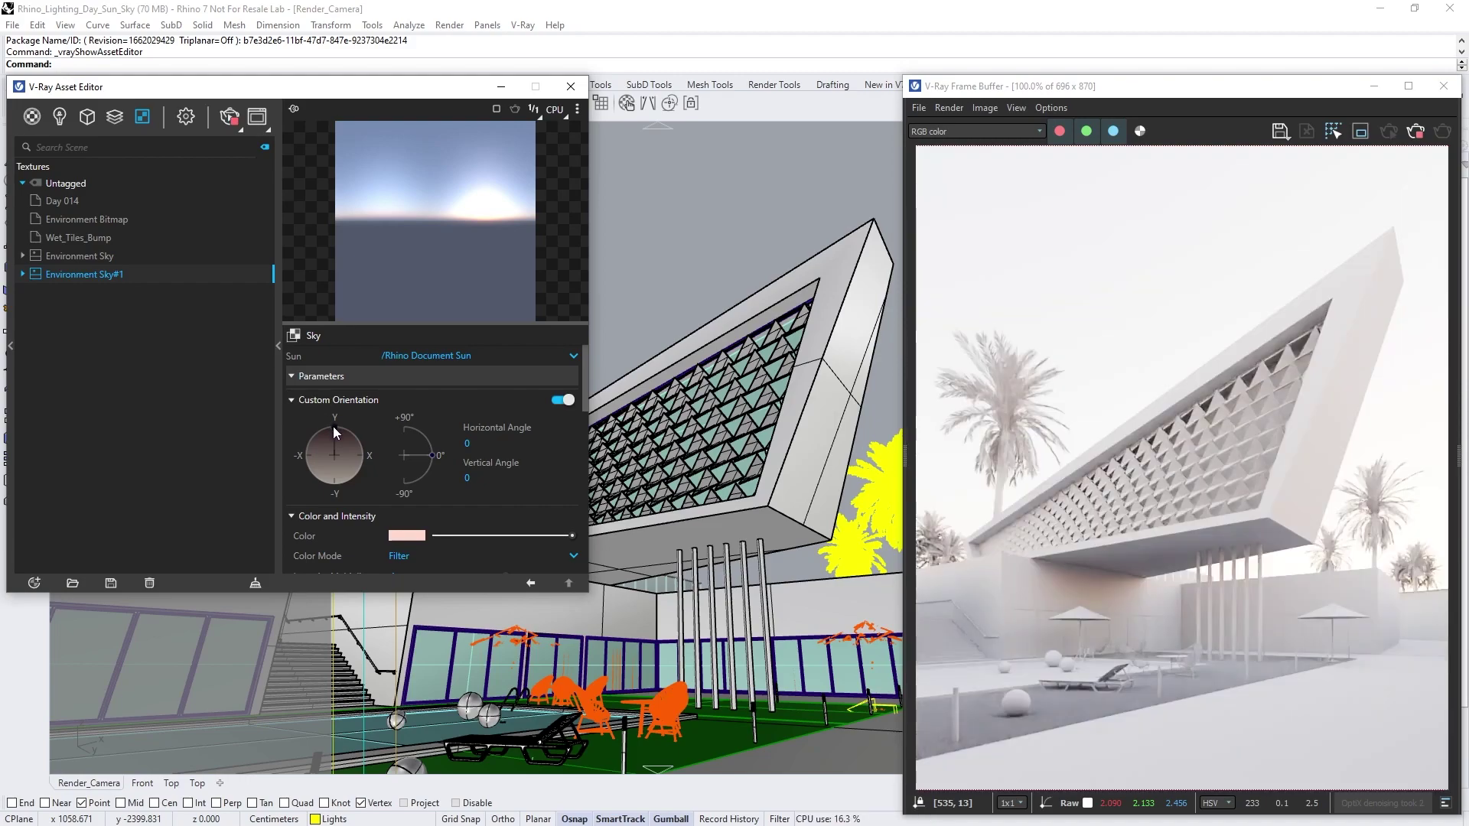
Step: Swing the sun to the opposite direction and raise its elevation to about 44.5 degrees
{"action": "left_click_drag", "start_coordinate": [334, 426], "coordinate": [334, 487]}
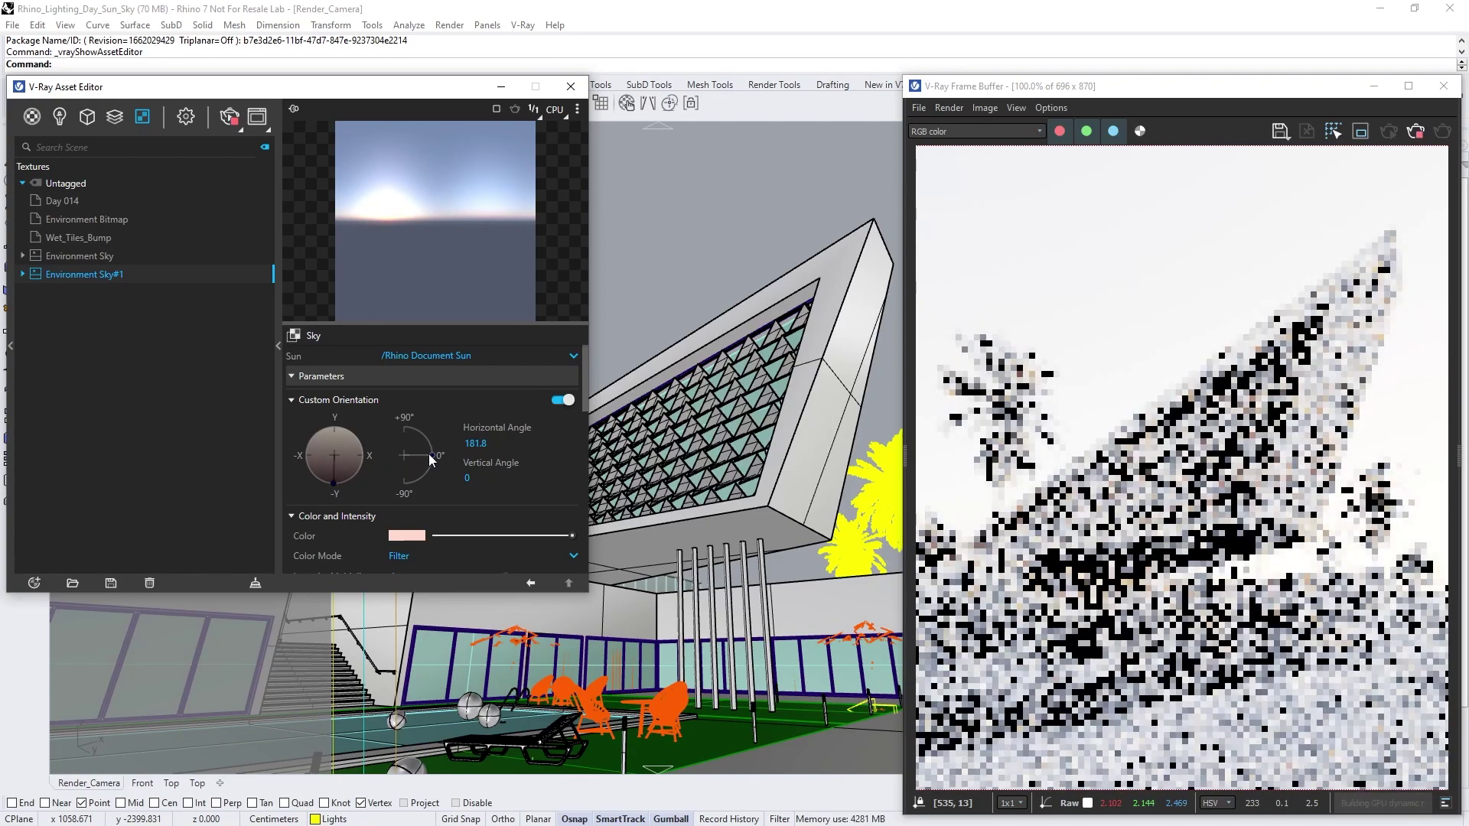
{"action": "left_click_drag", "start_coordinate": [428, 453], "coordinate": [430, 442]}
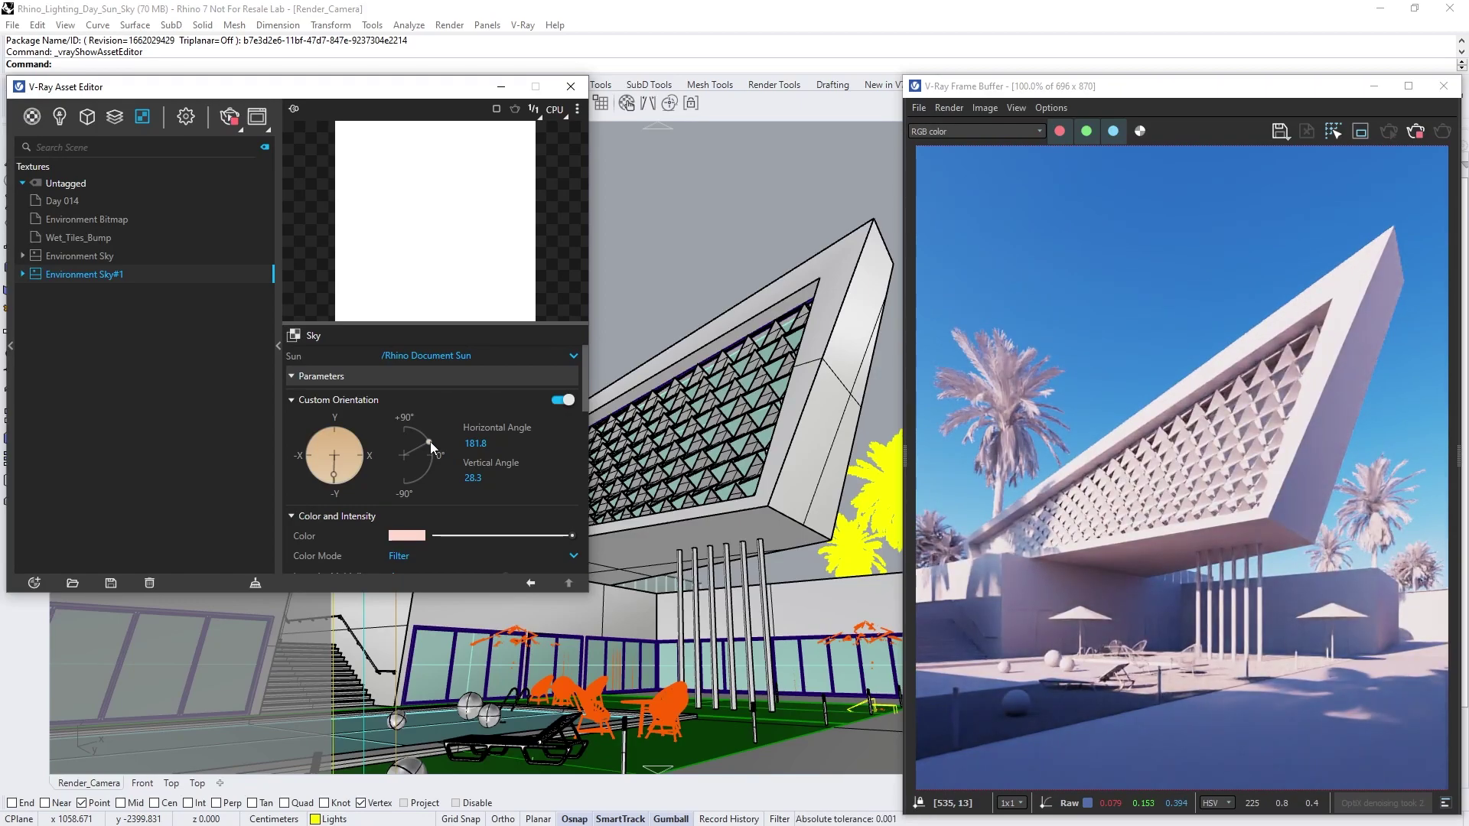
{"action": "left_click_drag", "start_coordinate": [429, 439], "coordinate": [426, 434]}
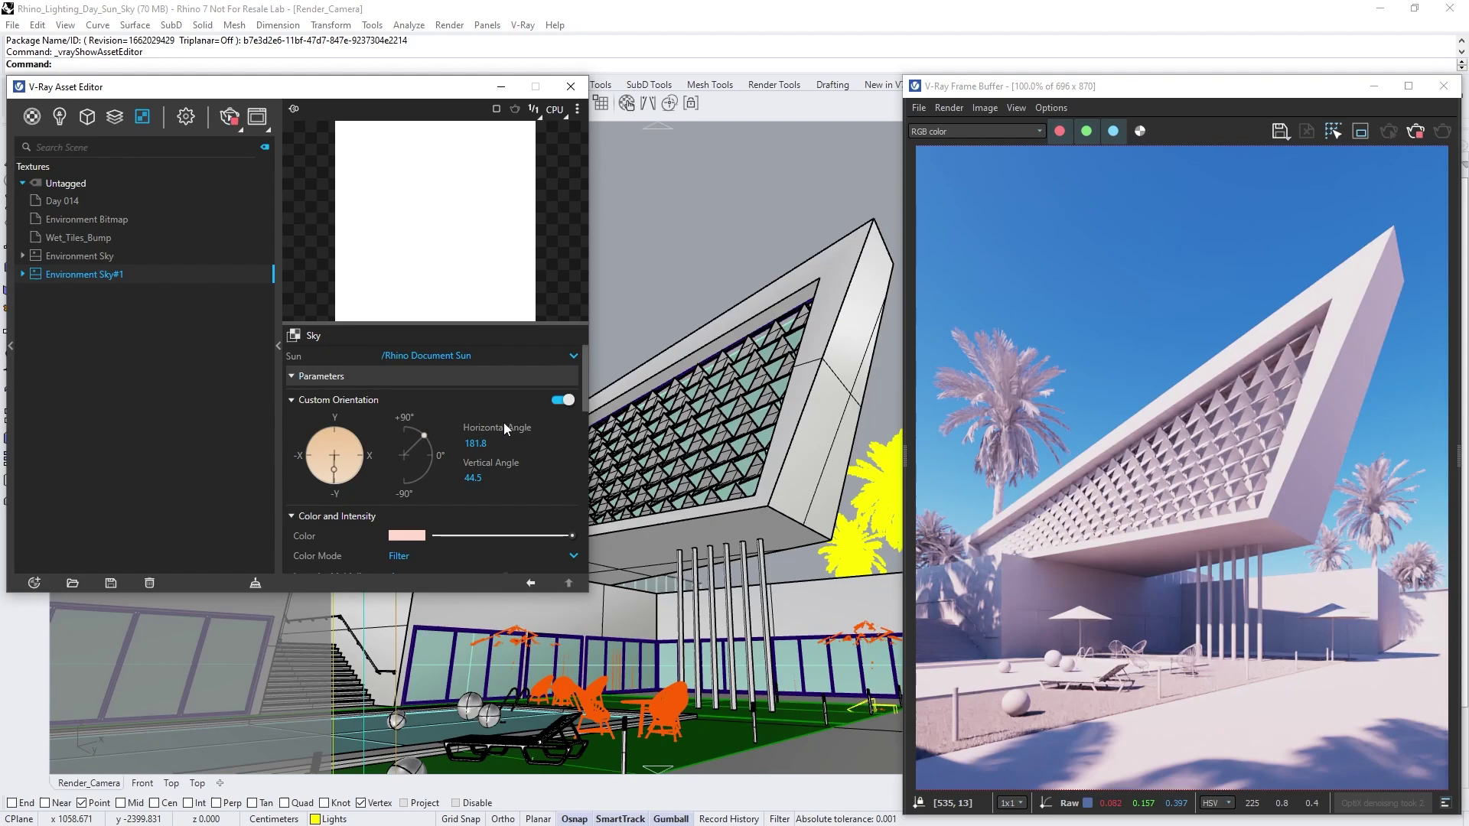
Step: Change the sky's sun size multiplier from 20 to 3
{"action": "left_click_drag", "start_coordinate": [583, 384], "coordinate": [585, 424]}
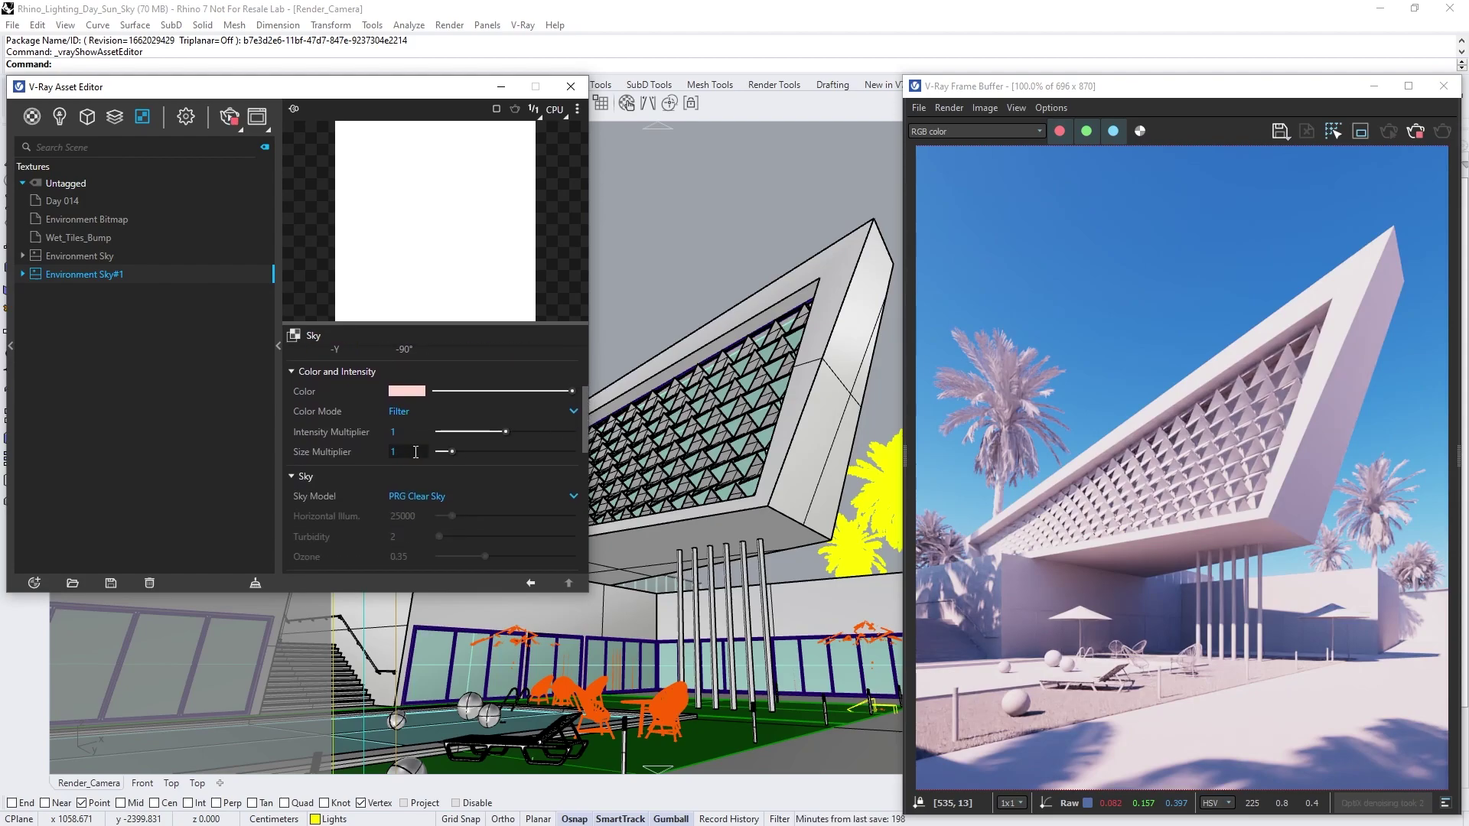
{"action": "type", "text": "20"}
{"action": "key", "text": "Return"}
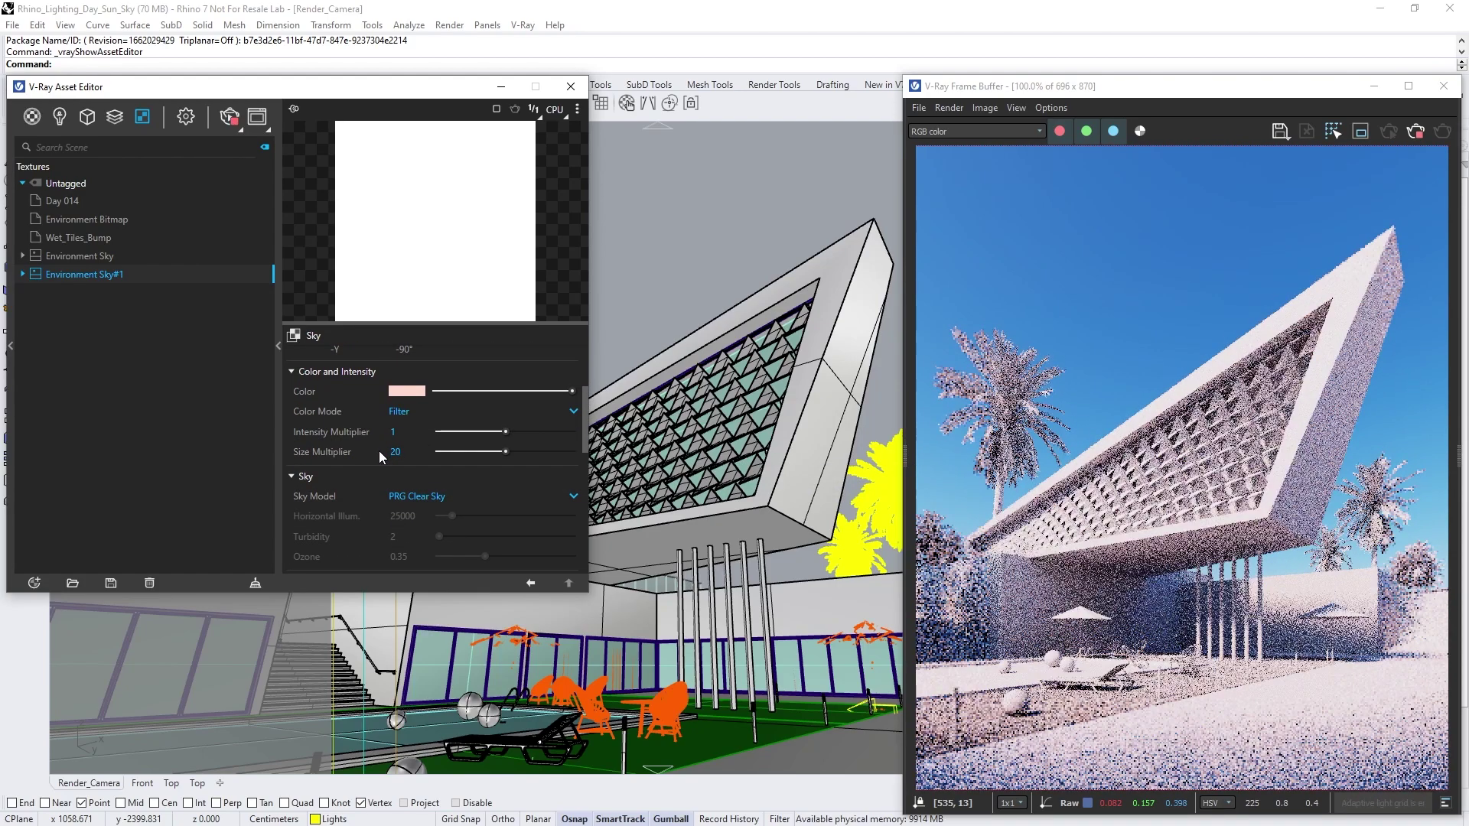
{"action": "left_click", "coordinate": [384, 452]}
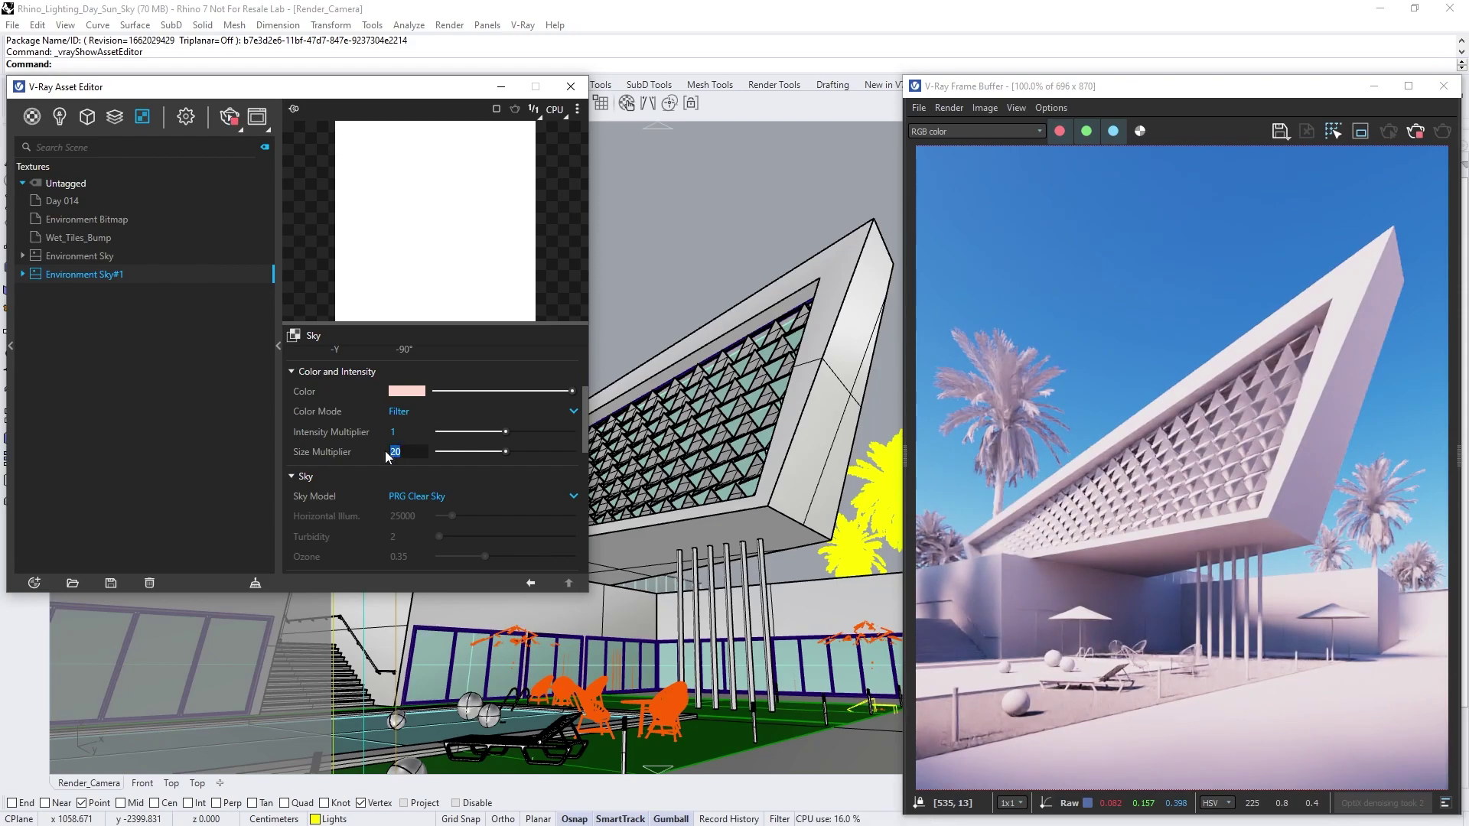
{"action": "type", "text": "3"}
{"action": "key", "text": "Return"}
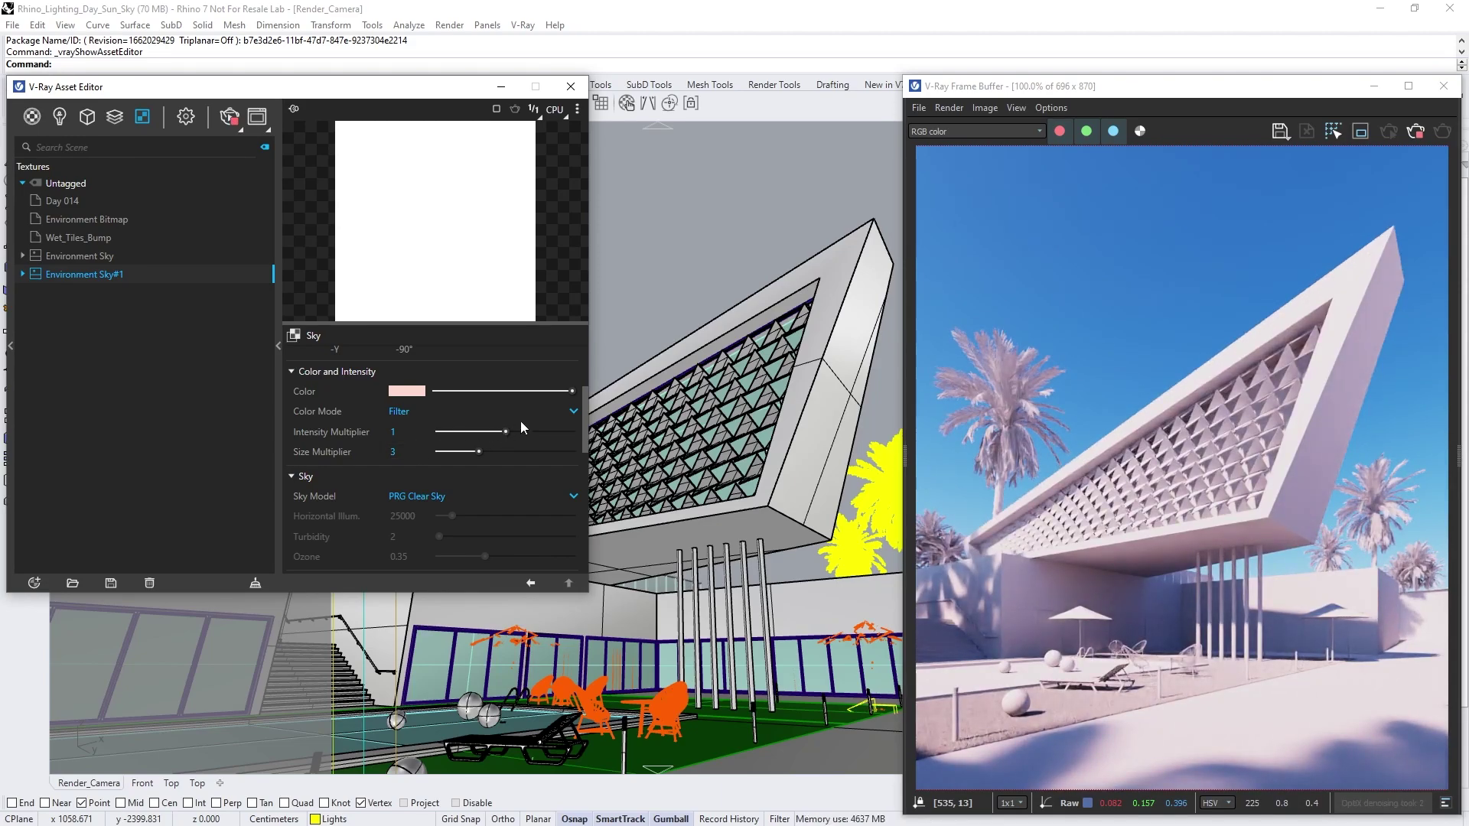
{"action": "left_click_drag", "start_coordinate": [588, 421], "coordinate": [585, 493]}
Step: Enable sky clouds: density 0.76, variety 0.63, cirrus amount 0.8, height 500 m
{"action": "left_click", "coordinate": [560, 366]}
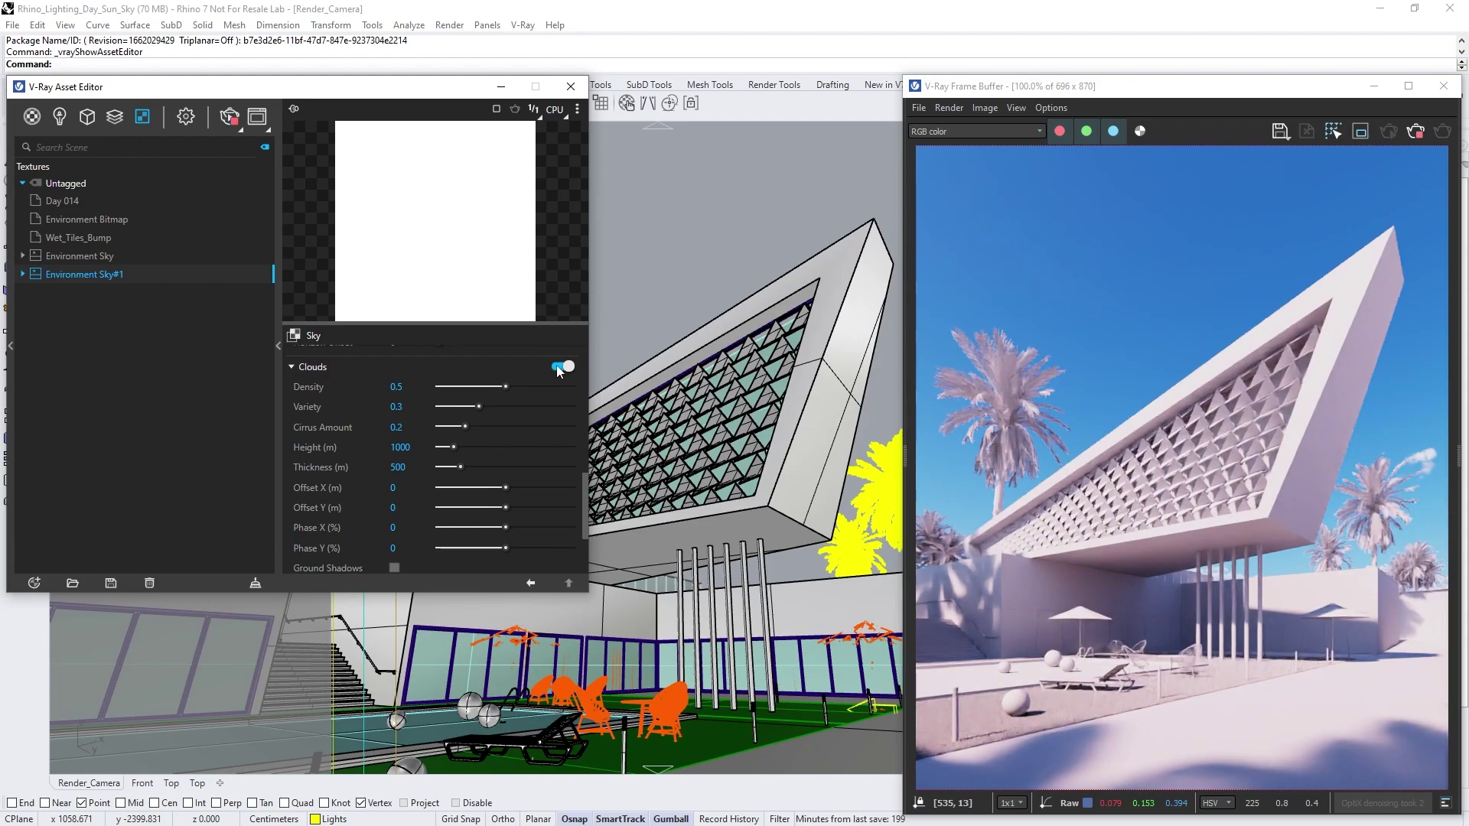
{"action": "left_click", "coordinate": [541, 387]}
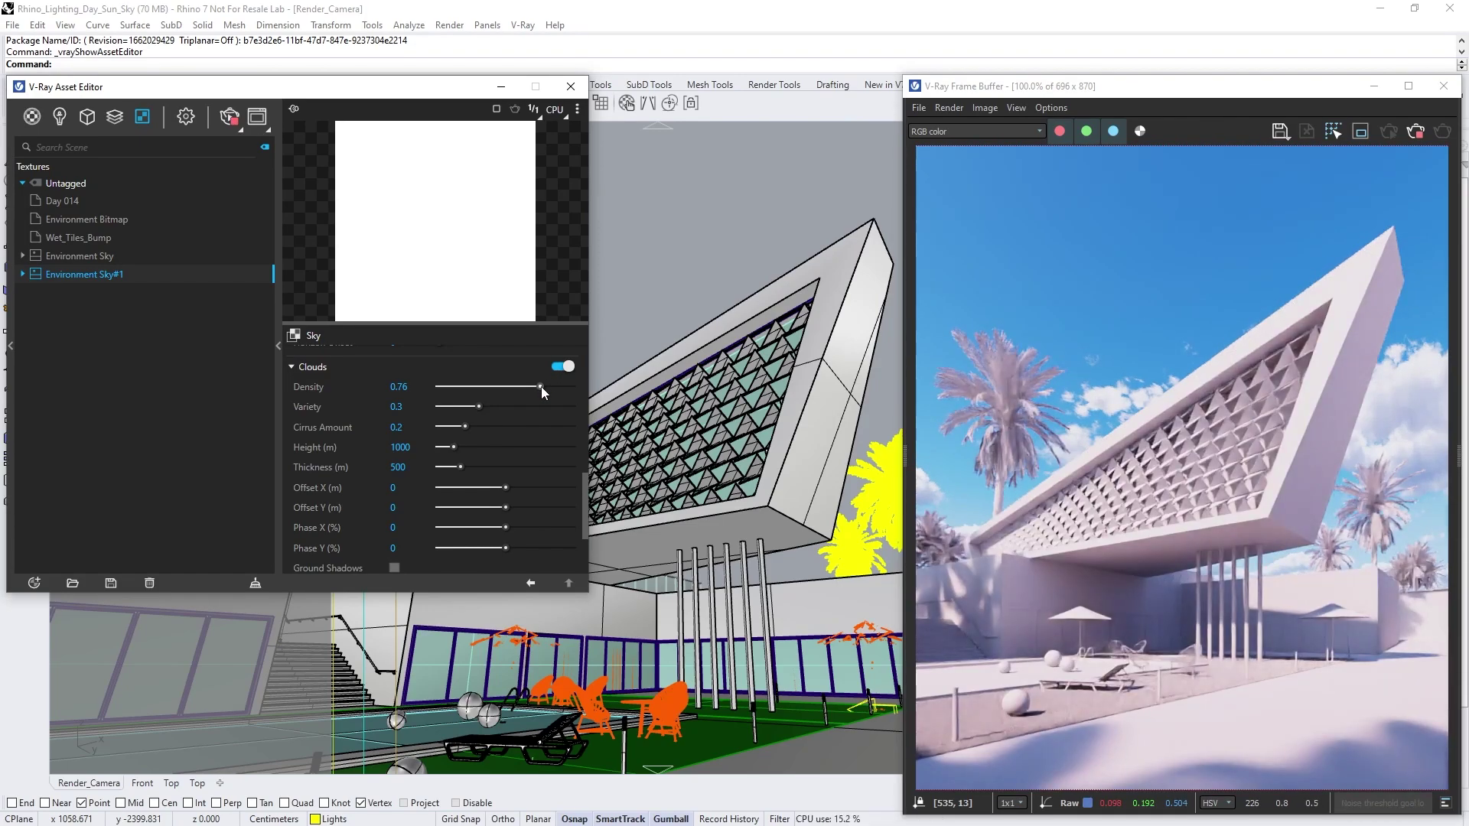
{"action": "left_click", "coordinate": [516, 406]}
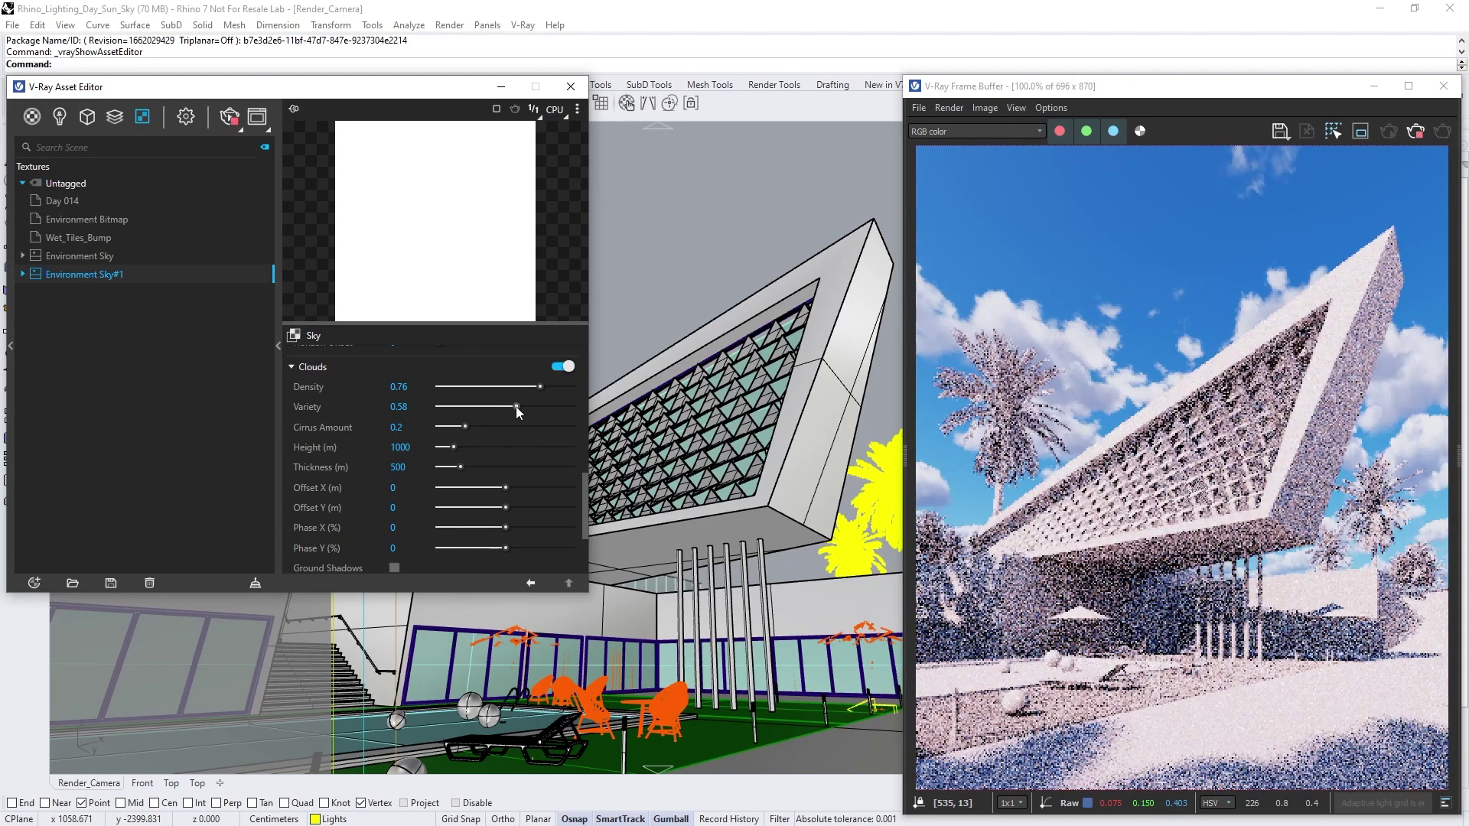
{"action": "left_click", "coordinate": [523, 407]}
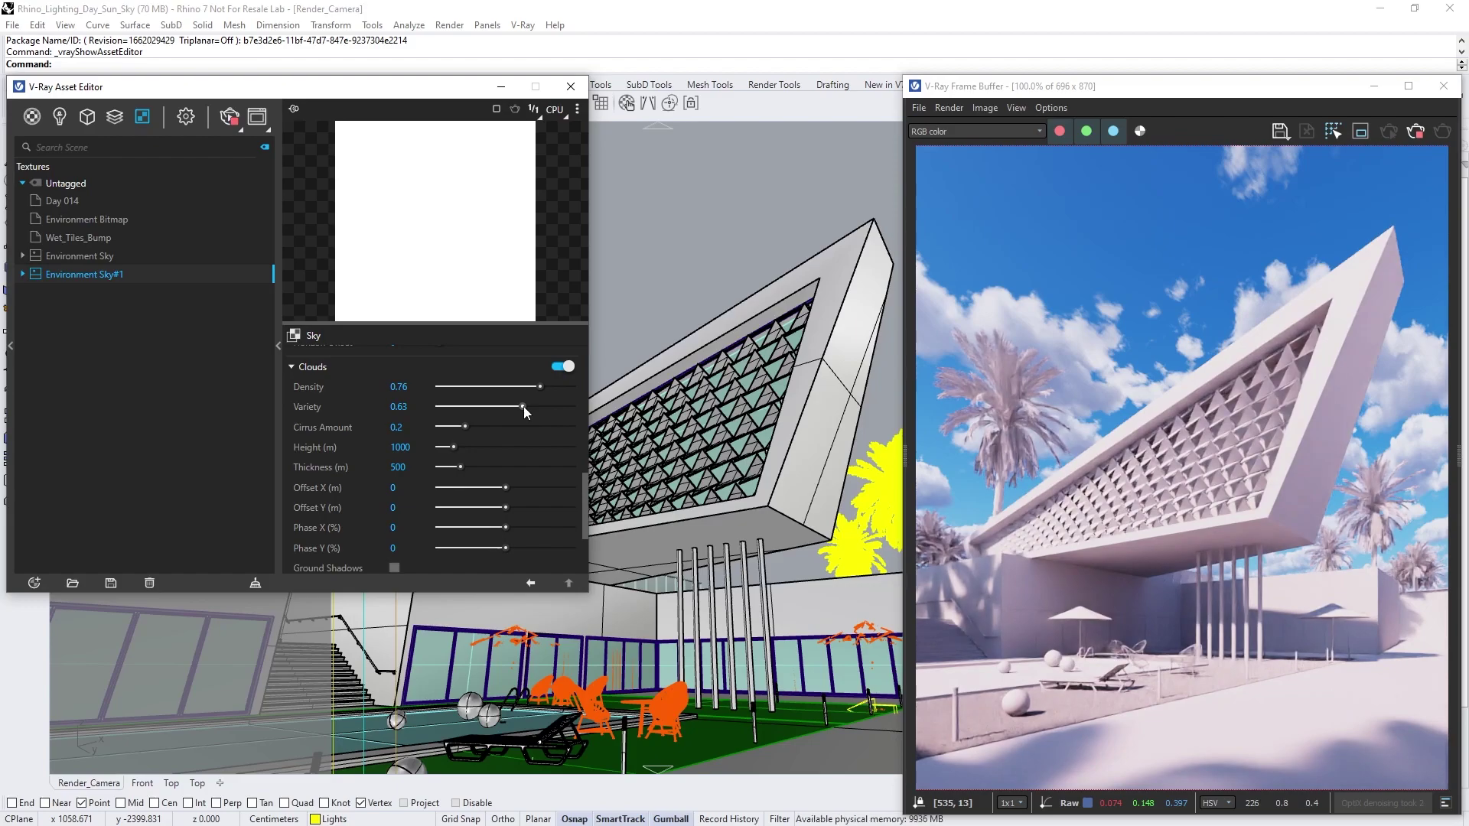
{"action": "left_click", "coordinate": [545, 426]}
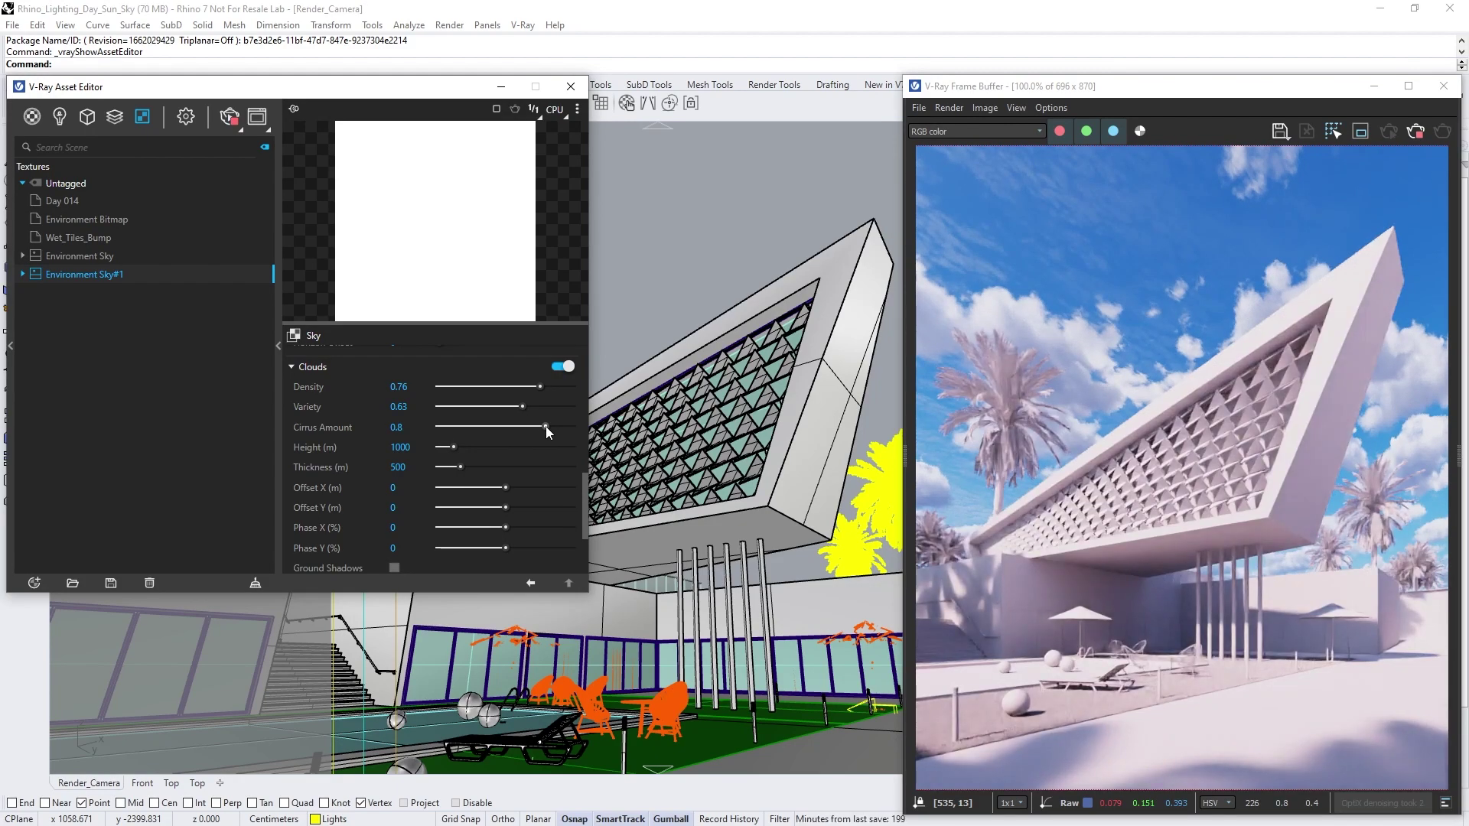
{"action": "left_click", "coordinate": [398, 447]}
{"action": "type", "text": "500"}
{"action": "key", "text": "Return"}
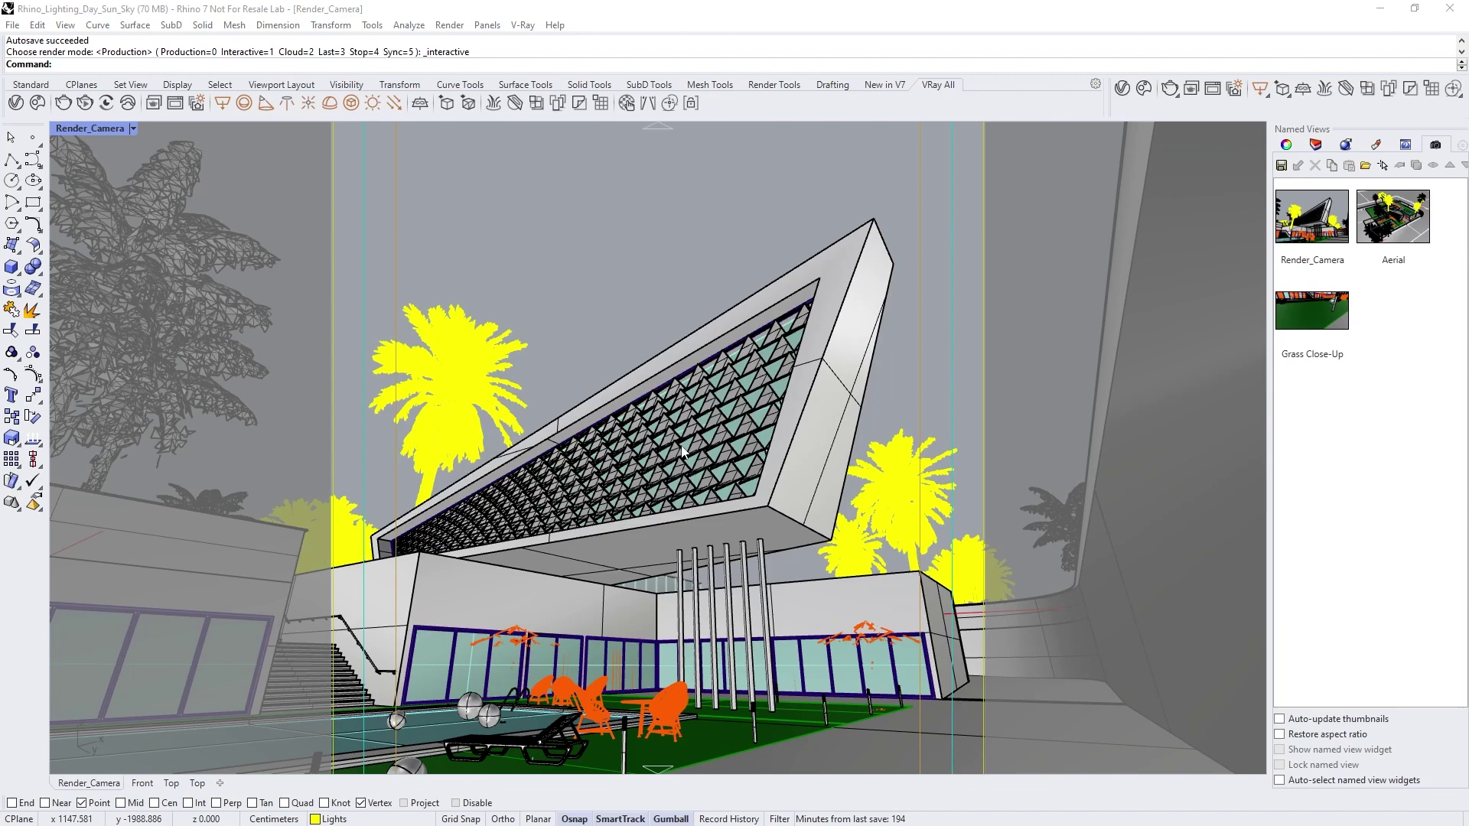
Step: Create a dome light using the oberer_kuhberg_1k HDRI from W:\Library\HDRis
{"action": "left_click", "coordinate": [330, 102]}
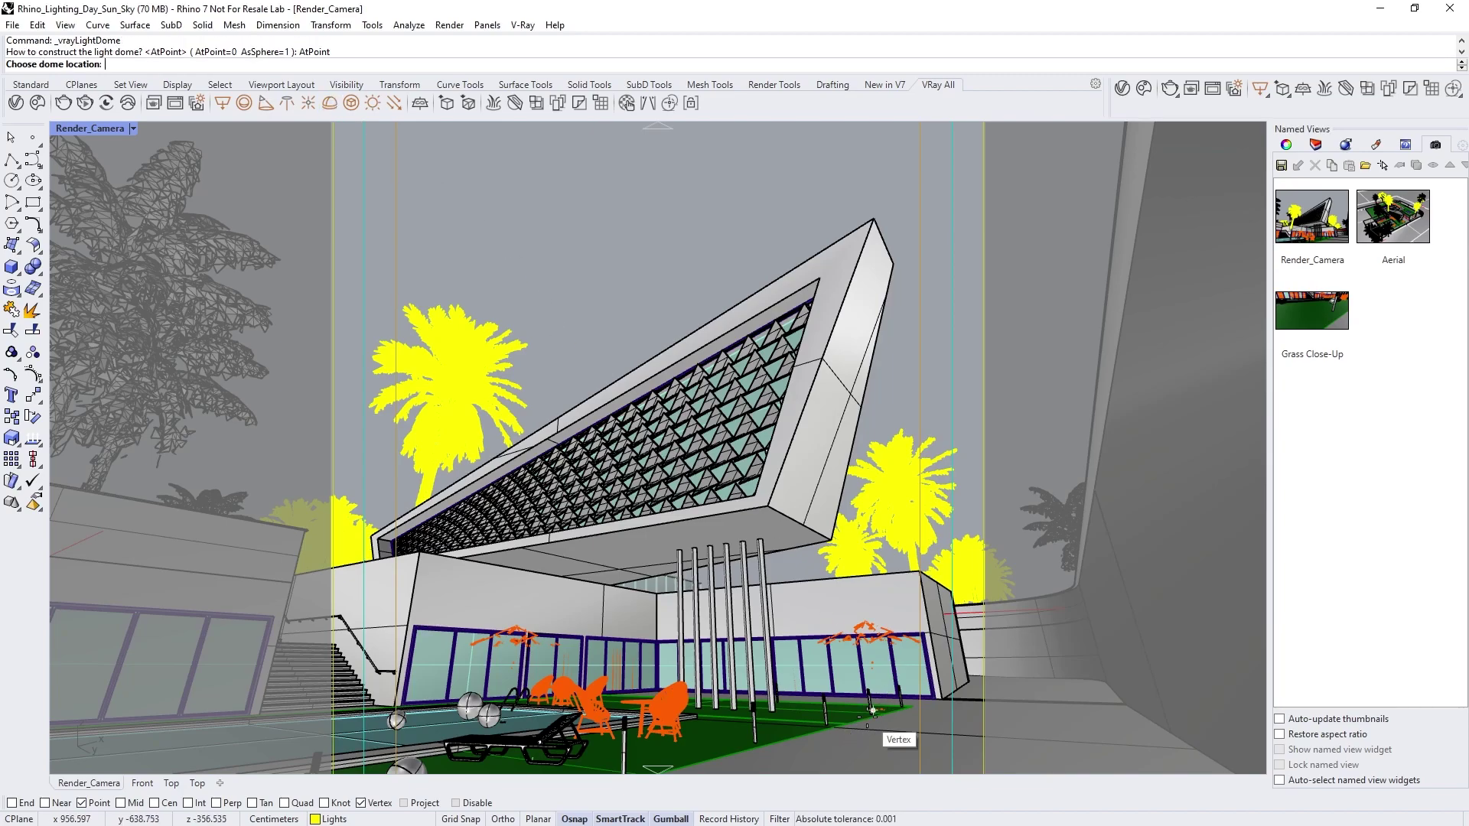
{"action": "left_click", "coordinate": [915, 713]}
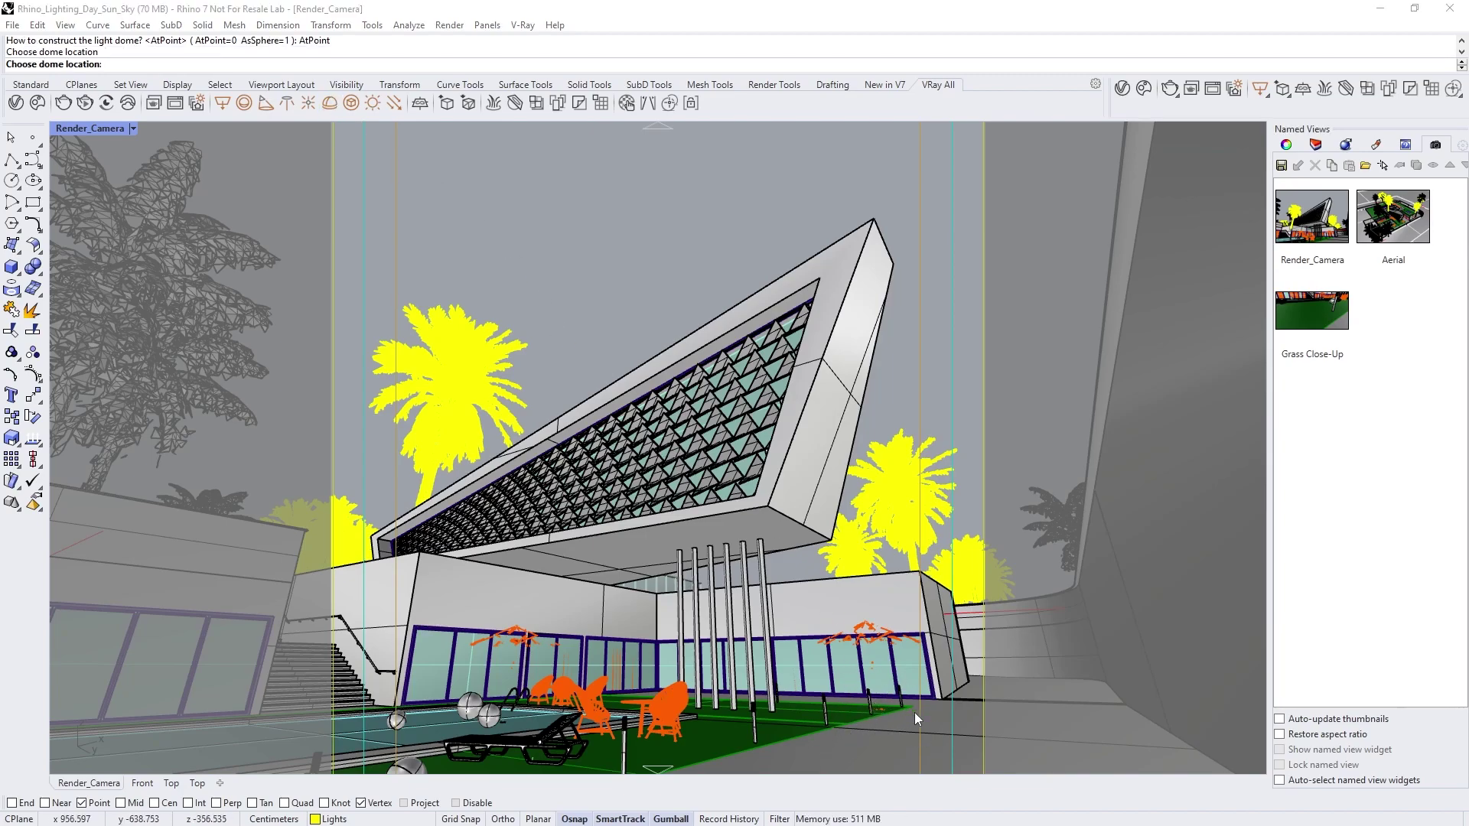
{"action": "left_click", "coordinate": [867, 234]}
{"action": "type", "text": "W:\\Library\\HDRis"}
{"action": "key", "text": "Return"}
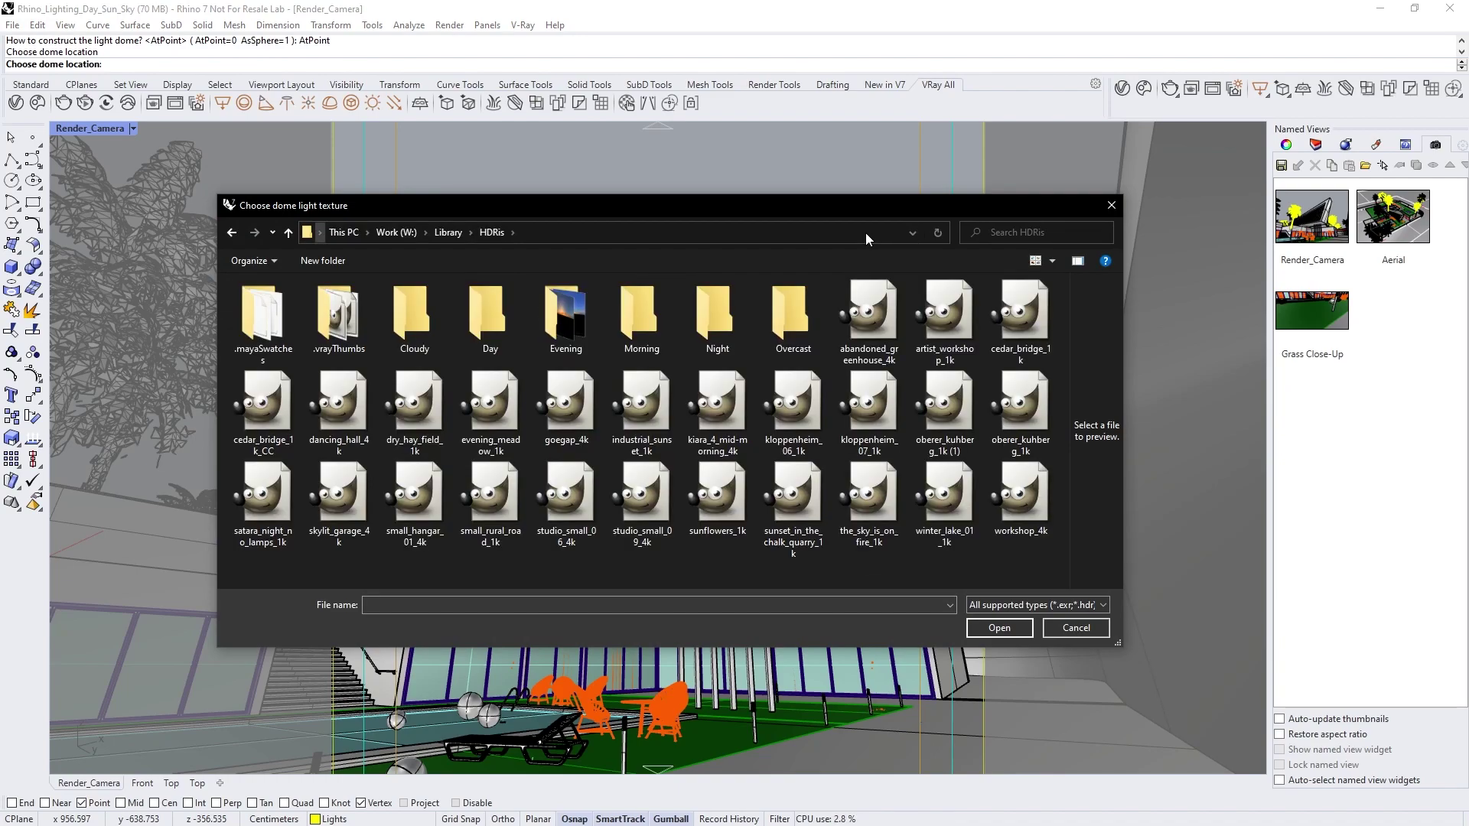
{"action": "double_click", "coordinate": [1010, 409]}
Step: Open the Dome Light's HDRI bitmap settings in the Asset Editor and start a render
{"action": "left_click", "coordinate": [16, 103]}
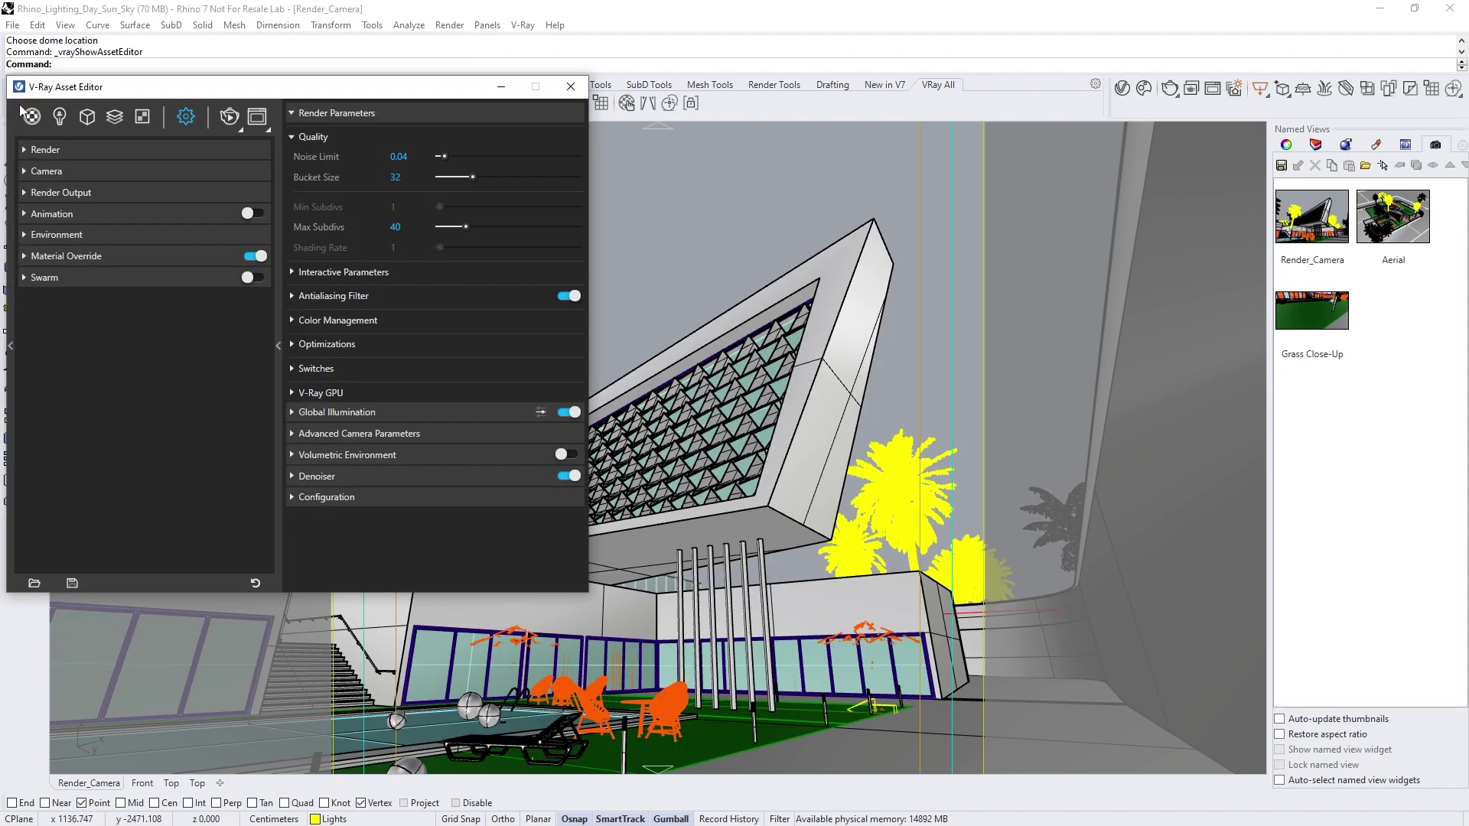
{"action": "left_click", "coordinate": [60, 116]}
{"action": "left_click", "coordinate": [70, 202]}
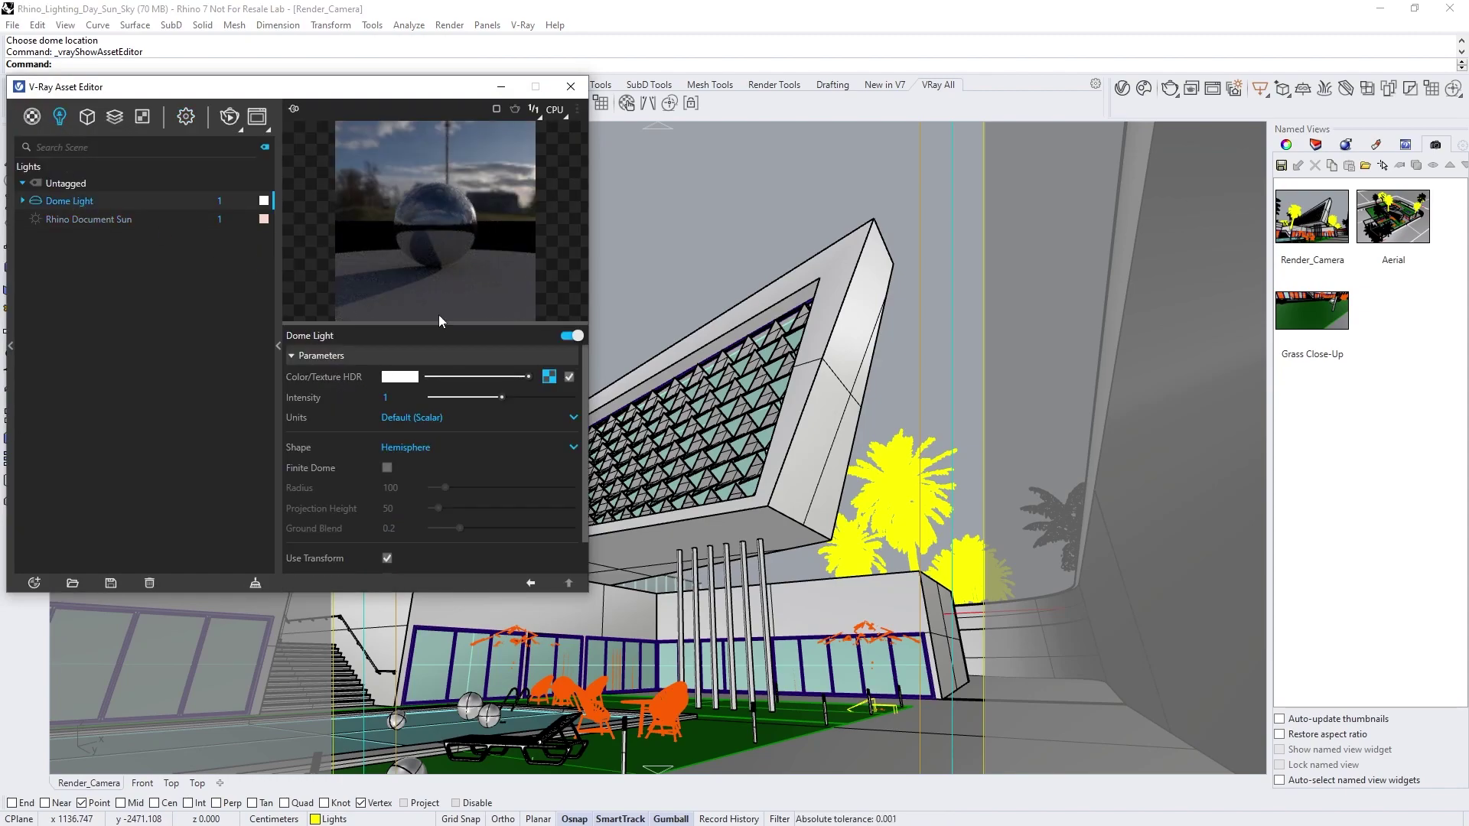
{"action": "left_click", "coordinate": [549, 377]}
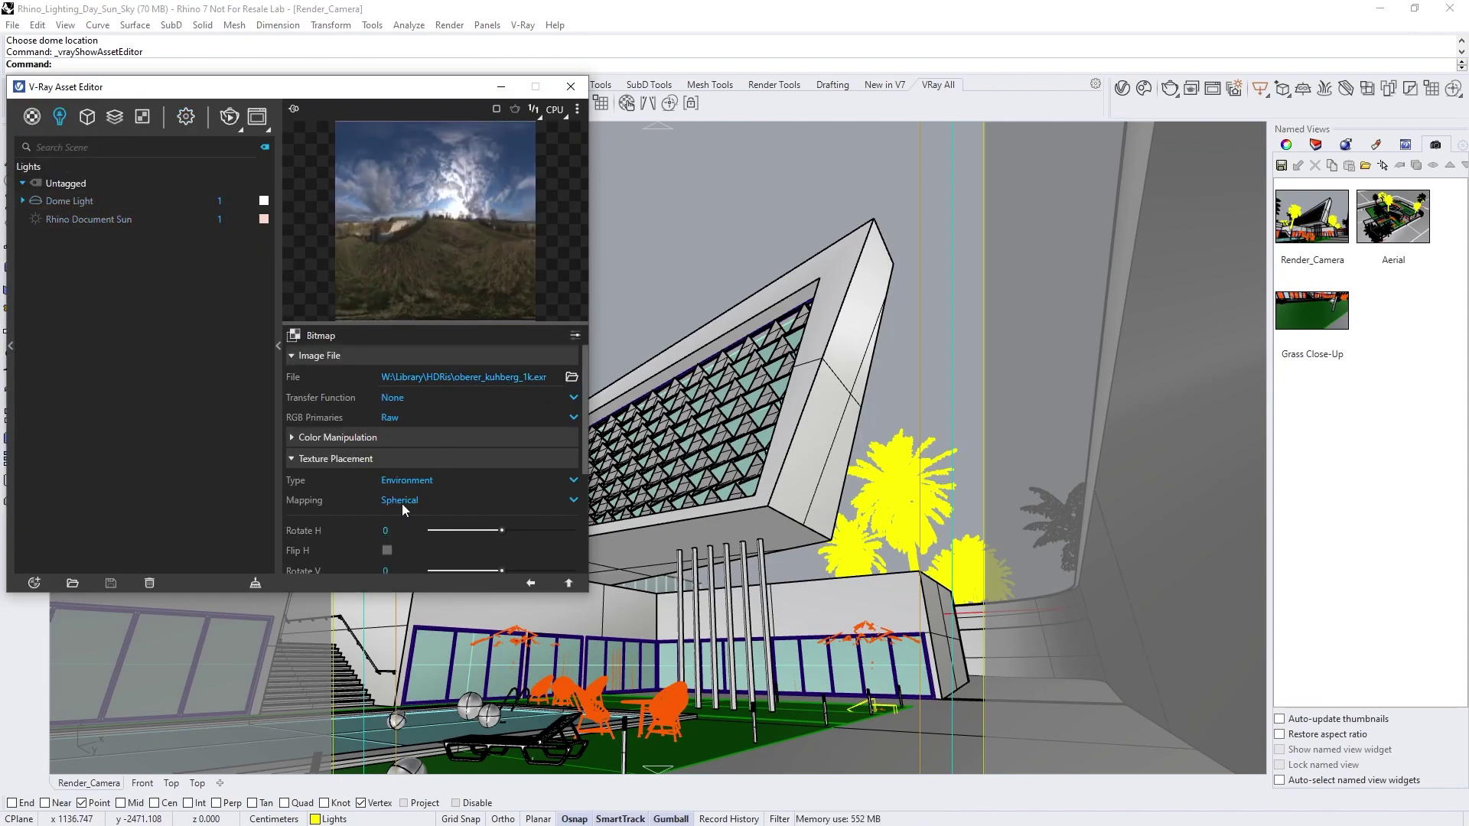
{"action": "left_click", "coordinate": [230, 118]}
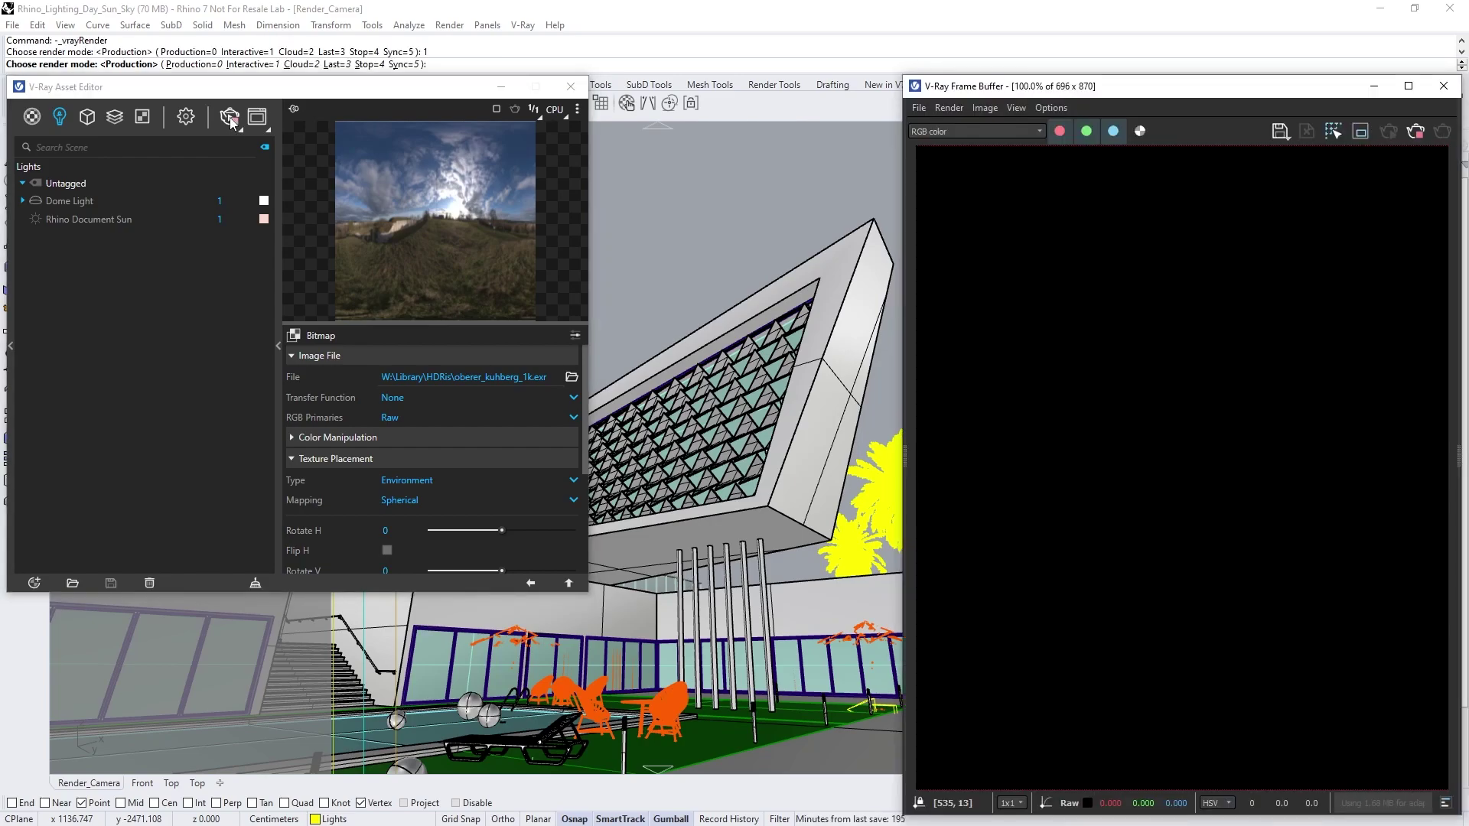
Step: Rotate the HDRI horizontally, trying 35° and 65°, and settle on 90°
{"action": "left_click", "coordinate": [375, 531]}
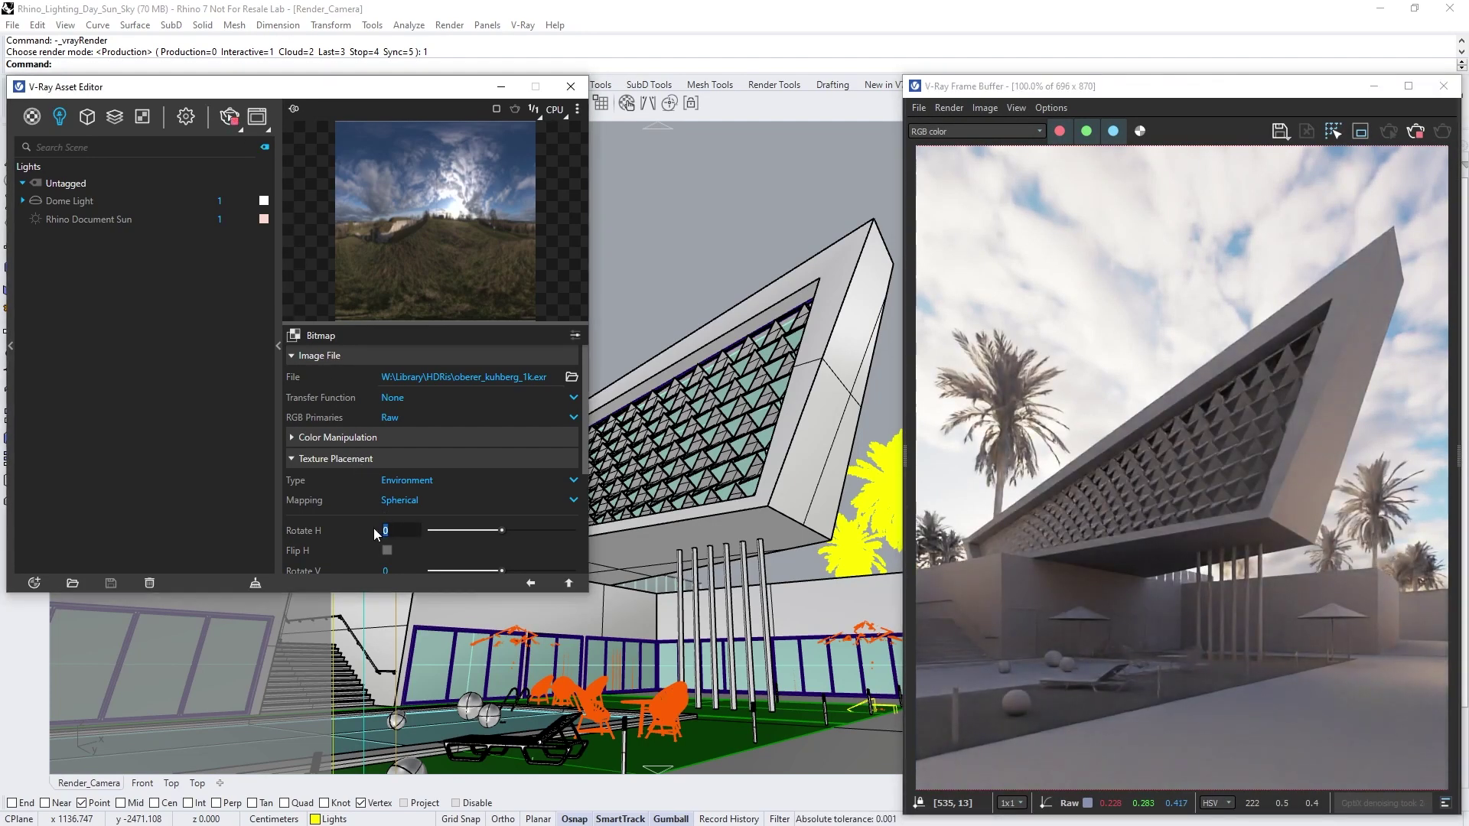
{"action": "type", "text": "35"}
{"action": "key", "text": "Return"}
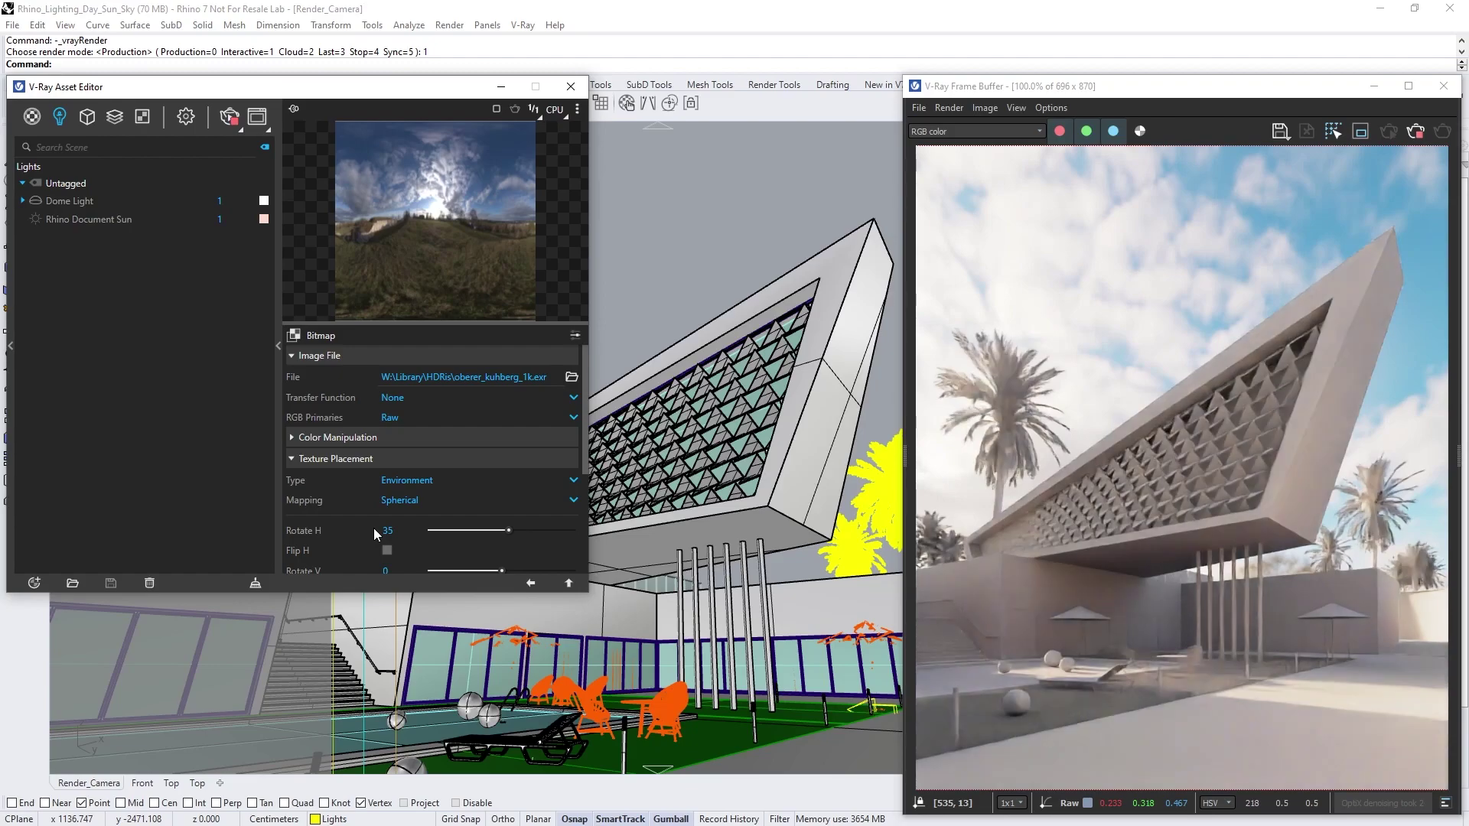
{"action": "left_click", "coordinate": [371, 529]}
{"action": "type", "text": "65"}
{"action": "key", "text": "Return"}
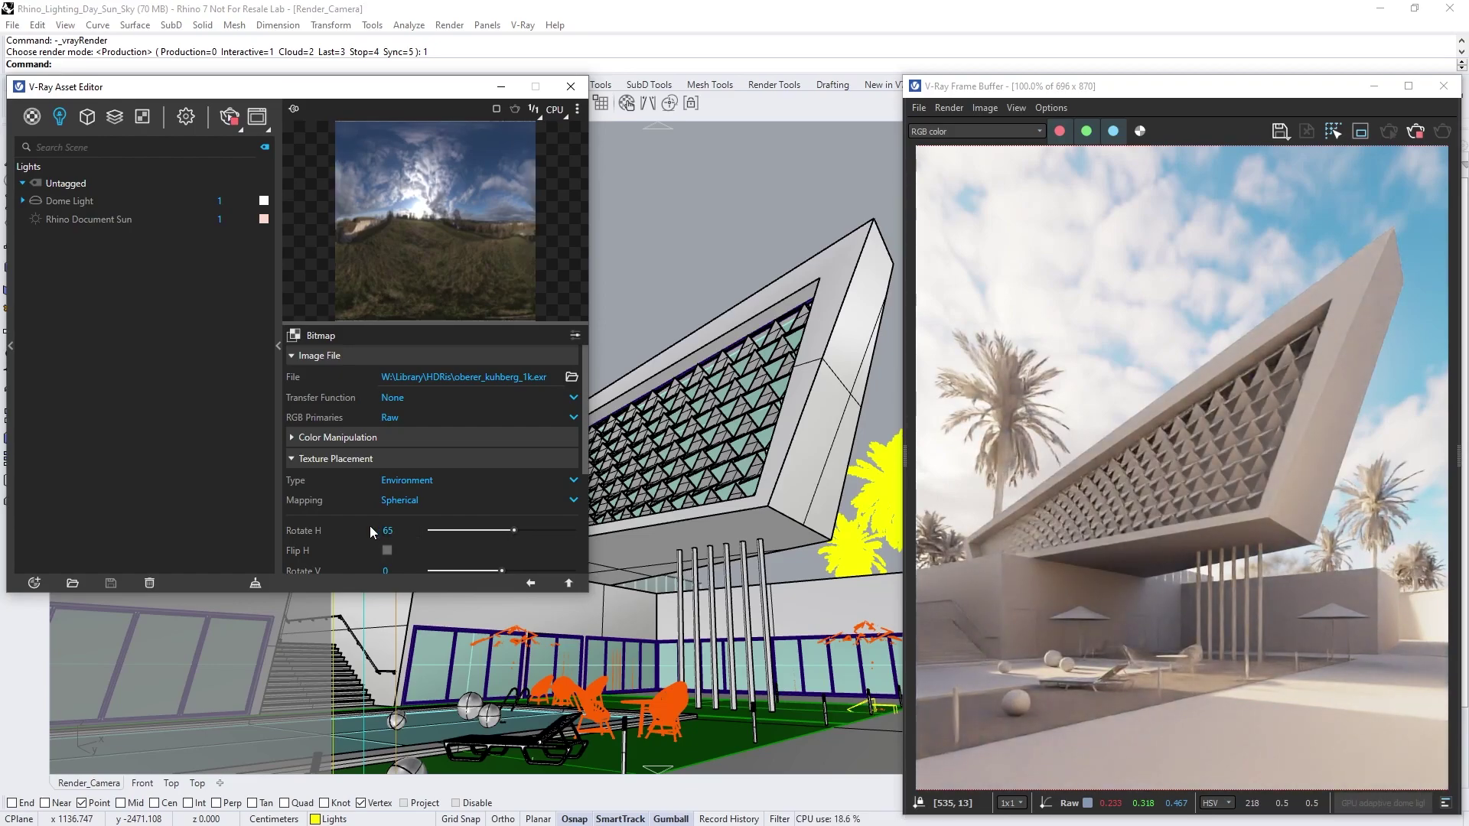
{"action": "left_click", "coordinate": [387, 529]}
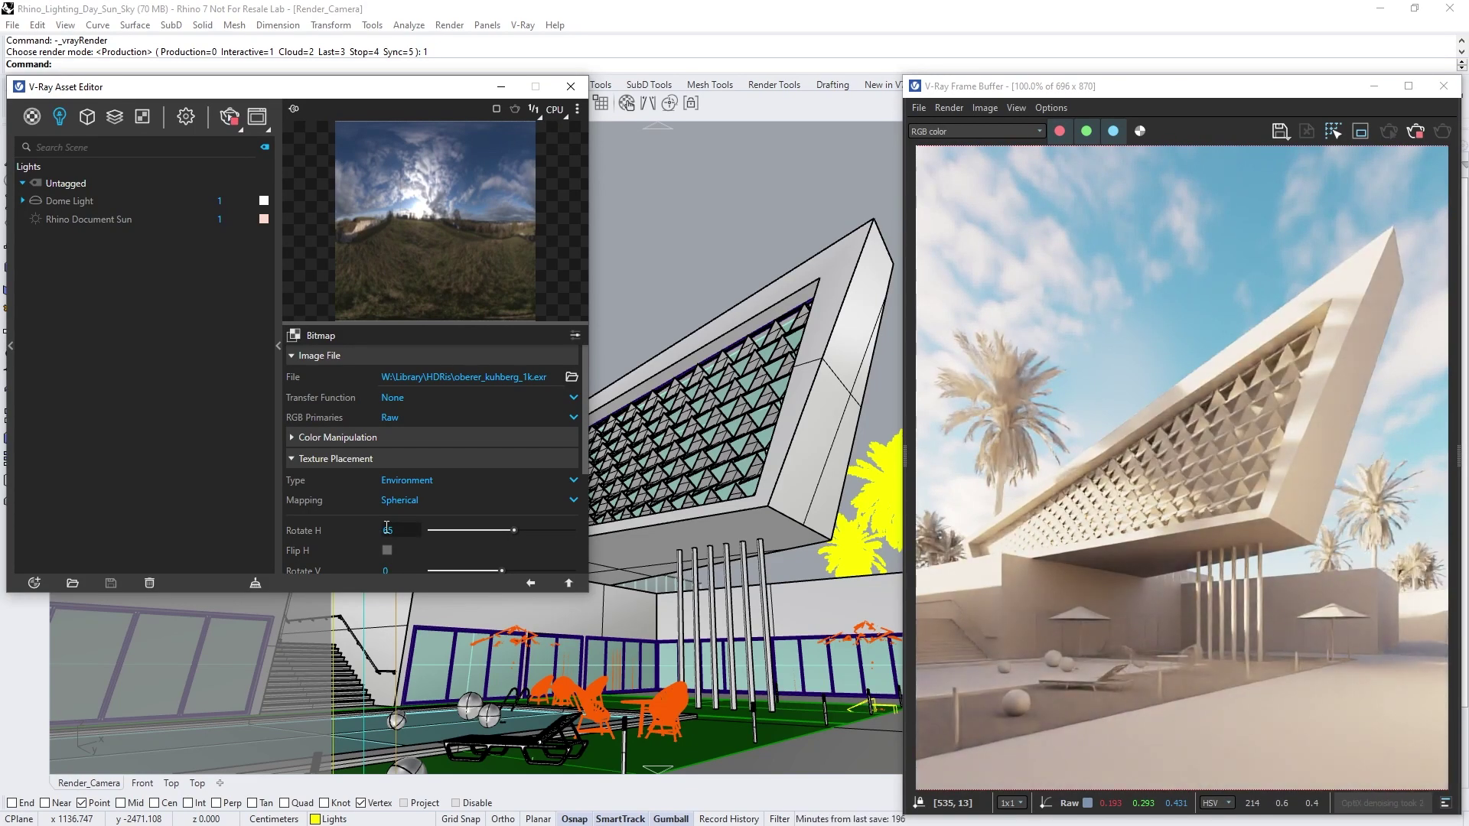
{"action": "type", "text": "90"}
{"action": "key", "text": "Return"}
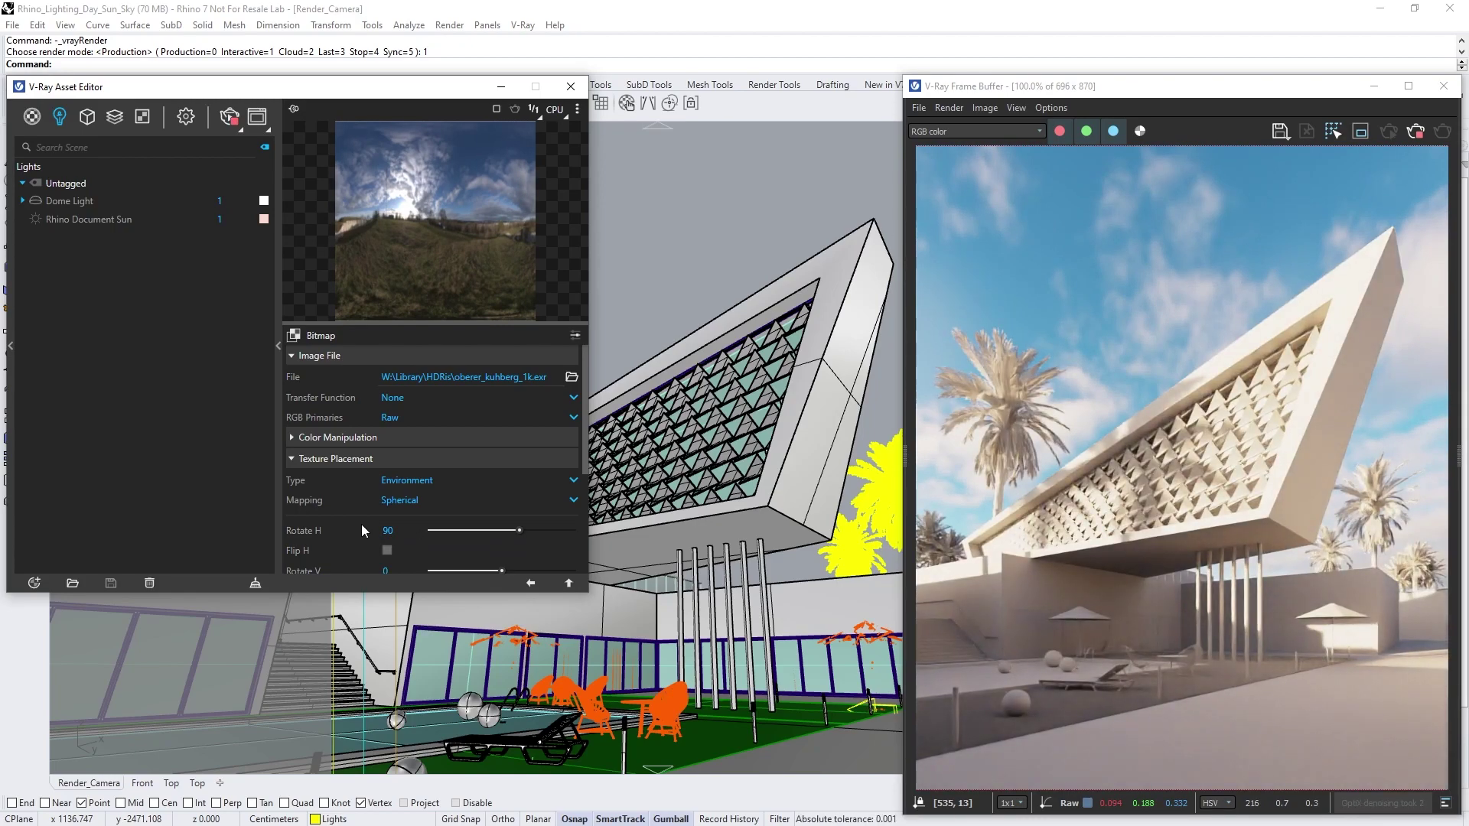
Step: Import the Day 014 HDRI from Chaos Cosmos HDRIs > Day into the scene assets
{"action": "left_click", "coordinate": [501, 86]}
{"action": "left_click", "coordinate": [38, 105]}
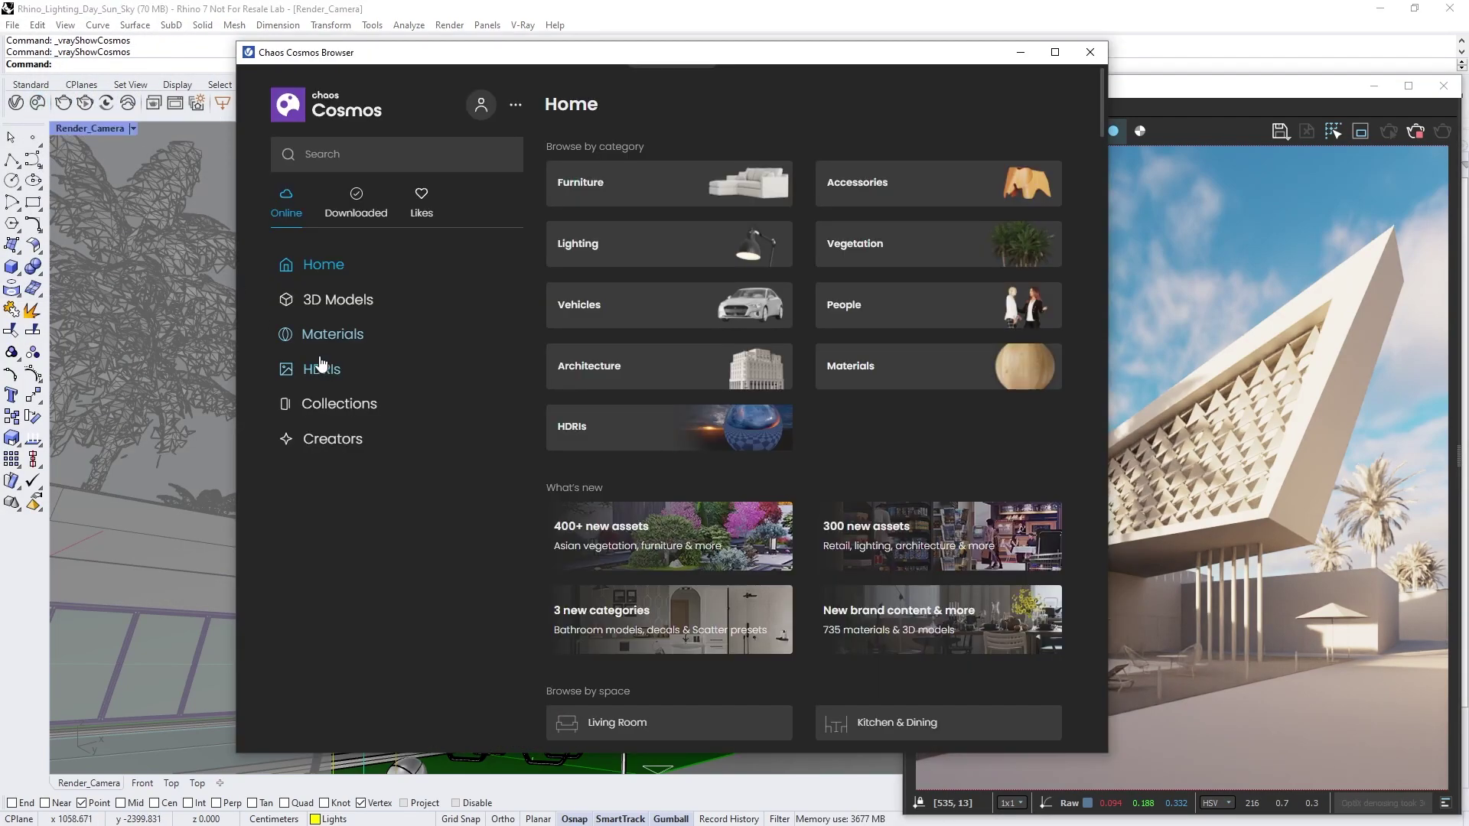
{"action": "left_click", "coordinate": [321, 369]}
{"action": "left_click", "coordinate": [322, 403]}
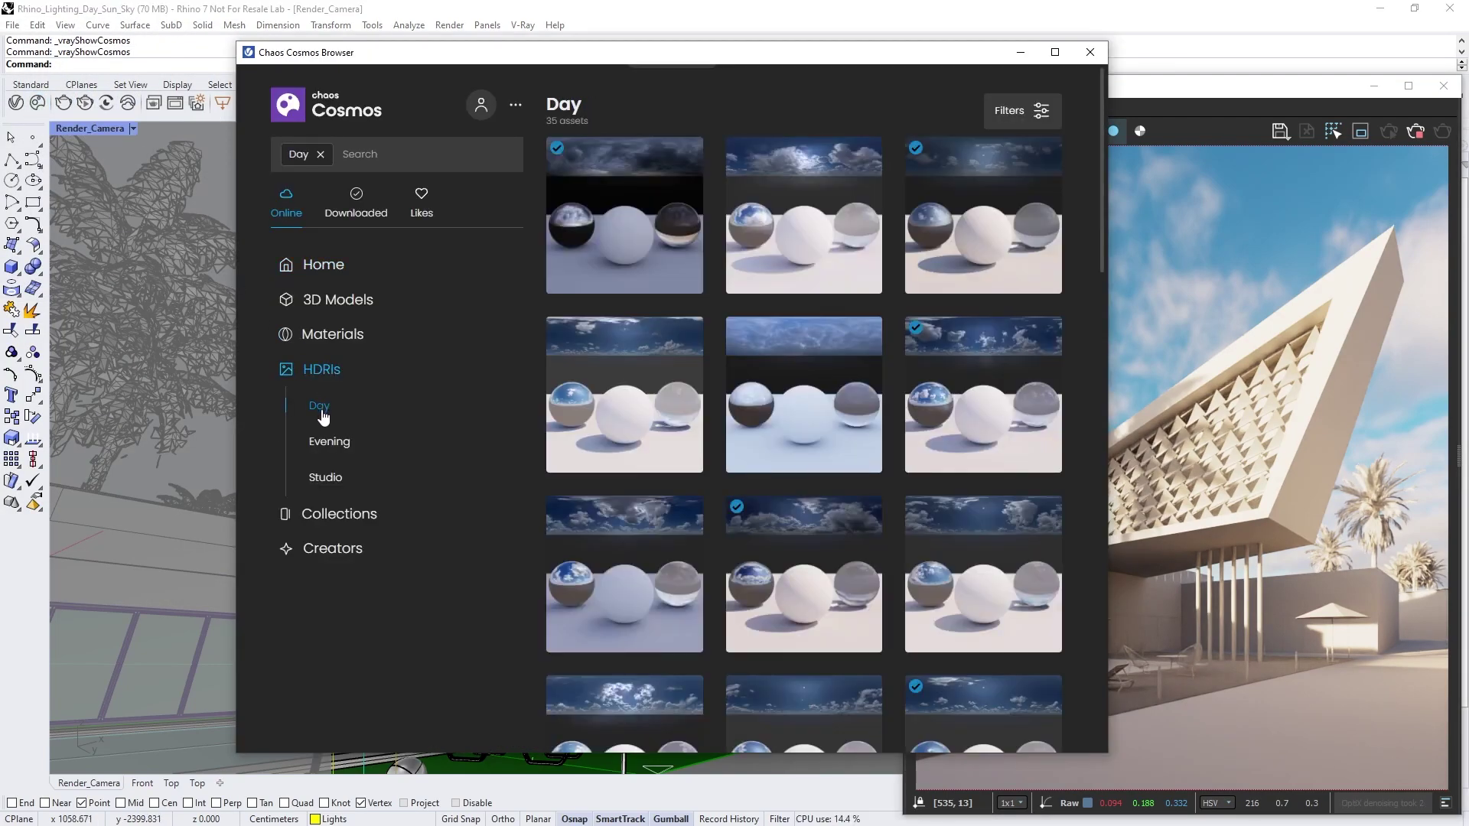
{"action": "left_click_drag", "start_coordinate": [1104, 223], "coordinate": [1112, 503]}
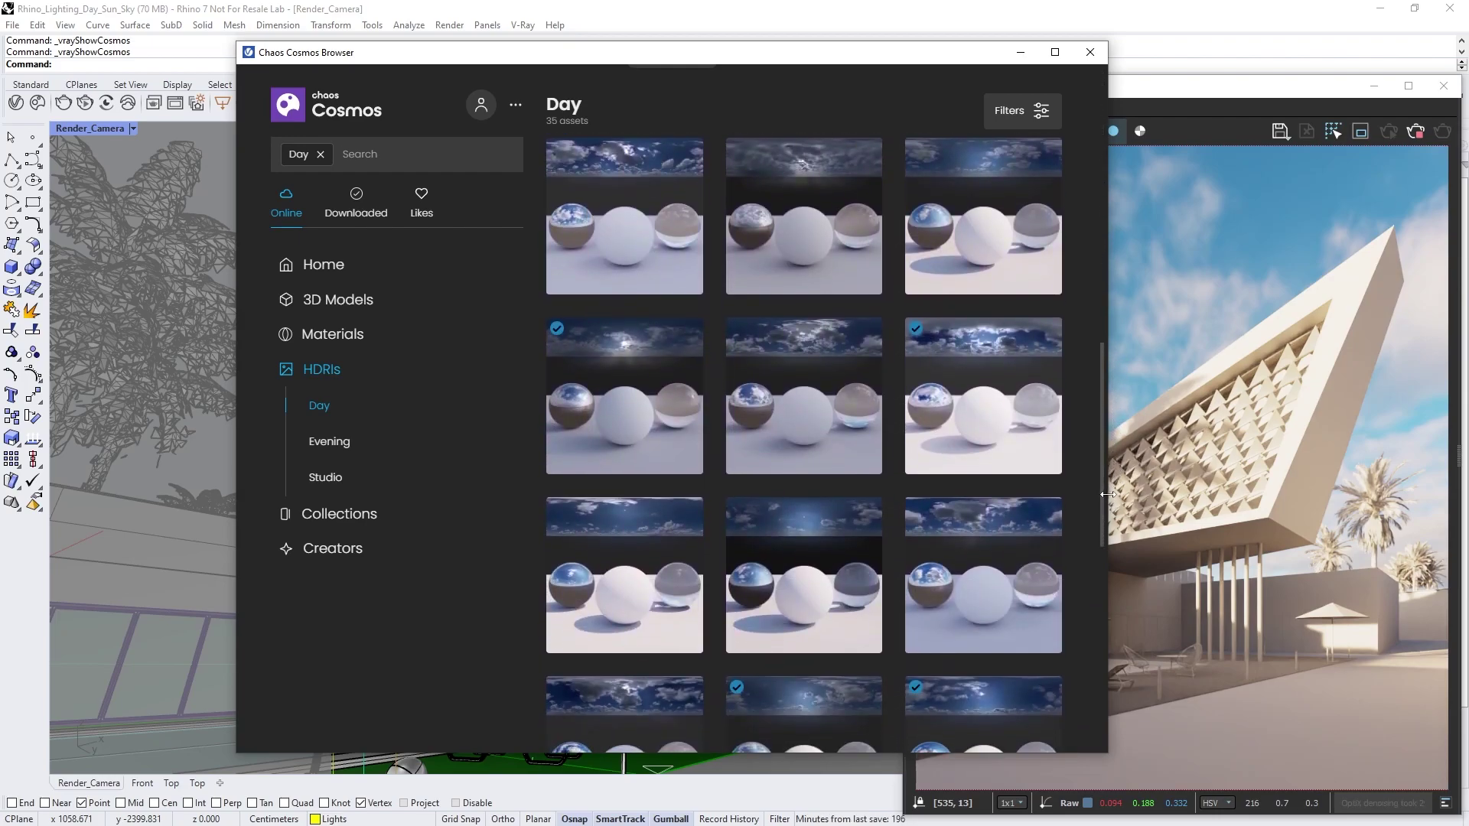
{"action": "left_click", "coordinate": [1048, 337]}
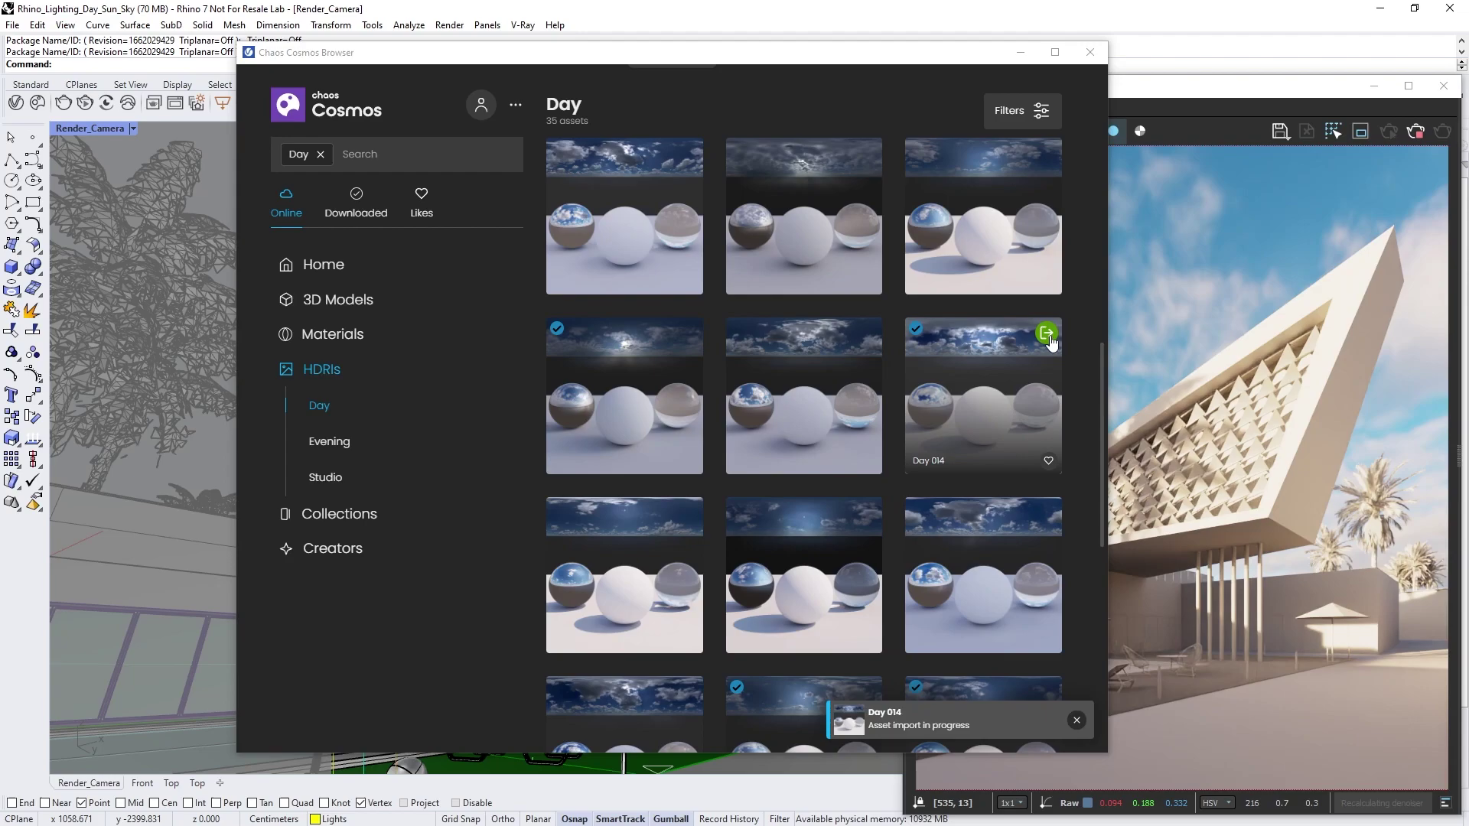
{"action": "left_click", "coordinate": [1020, 53]}
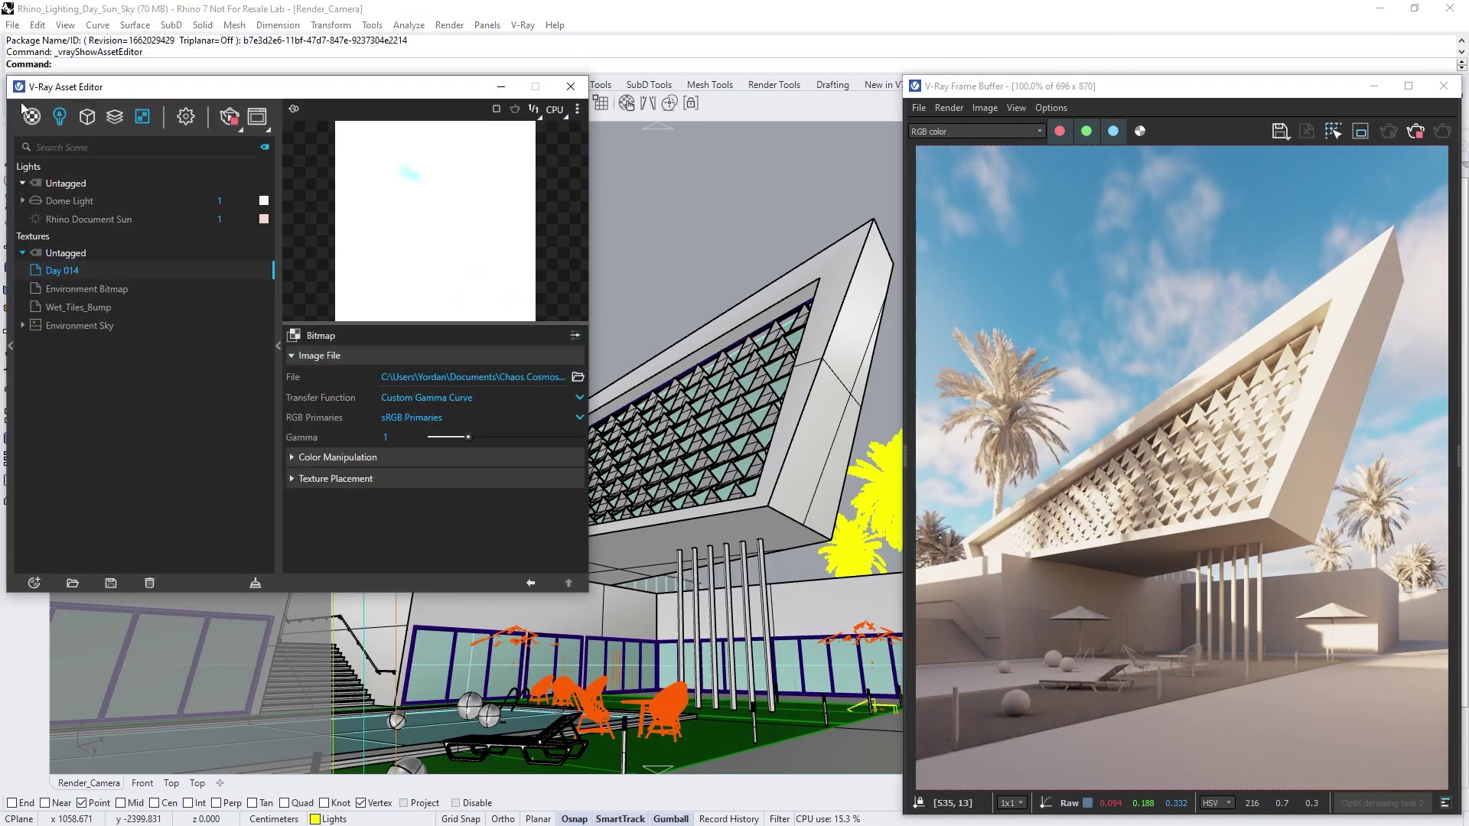
Step: Set the Day 014 texture's mapping to Spherical and its horizontal rotation to 80
{"action": "left_click", "coordinate": [69, 200]}
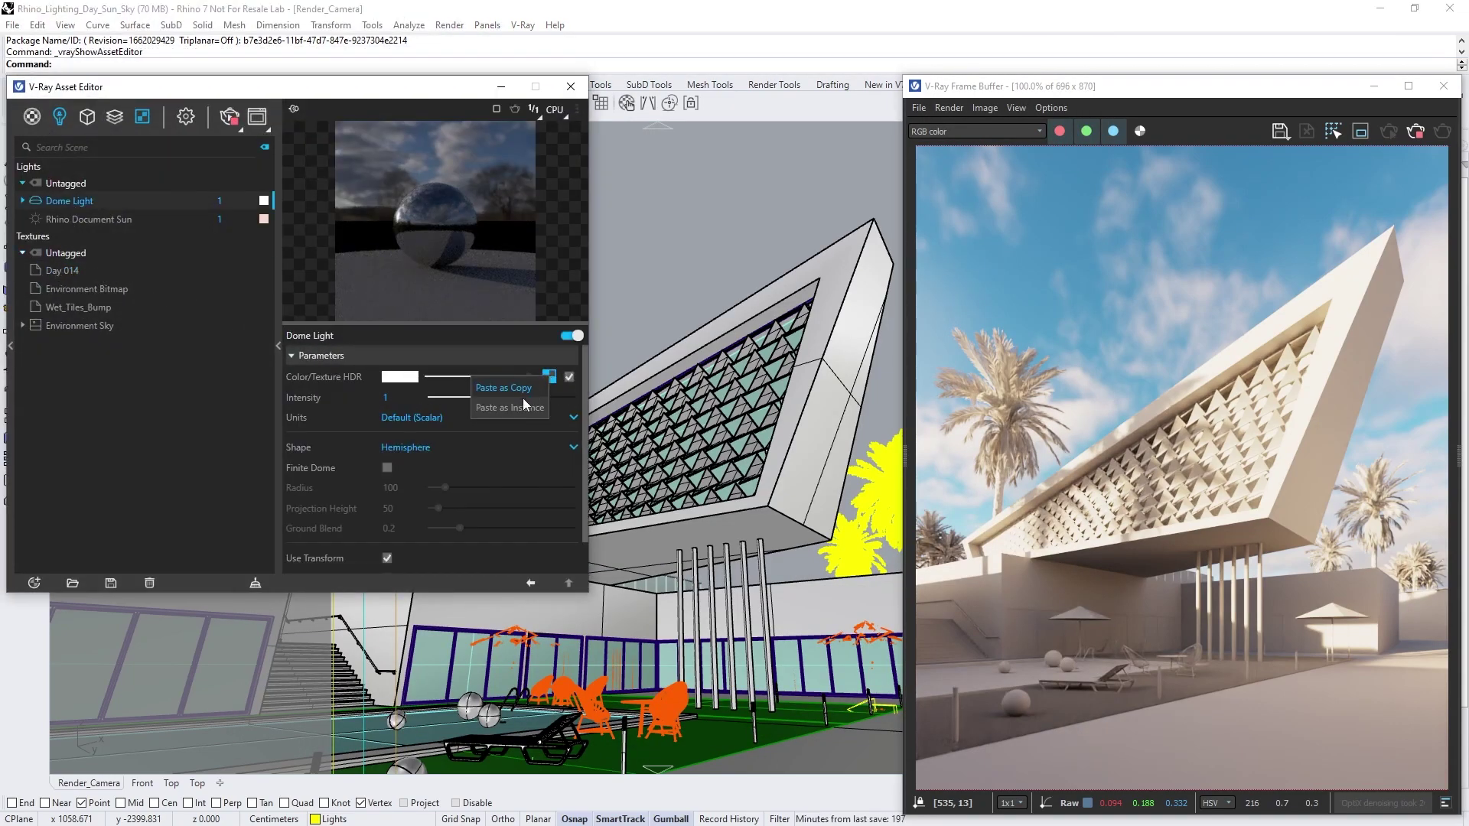
{"action": "left_click", "coordinate": [550, 376]}
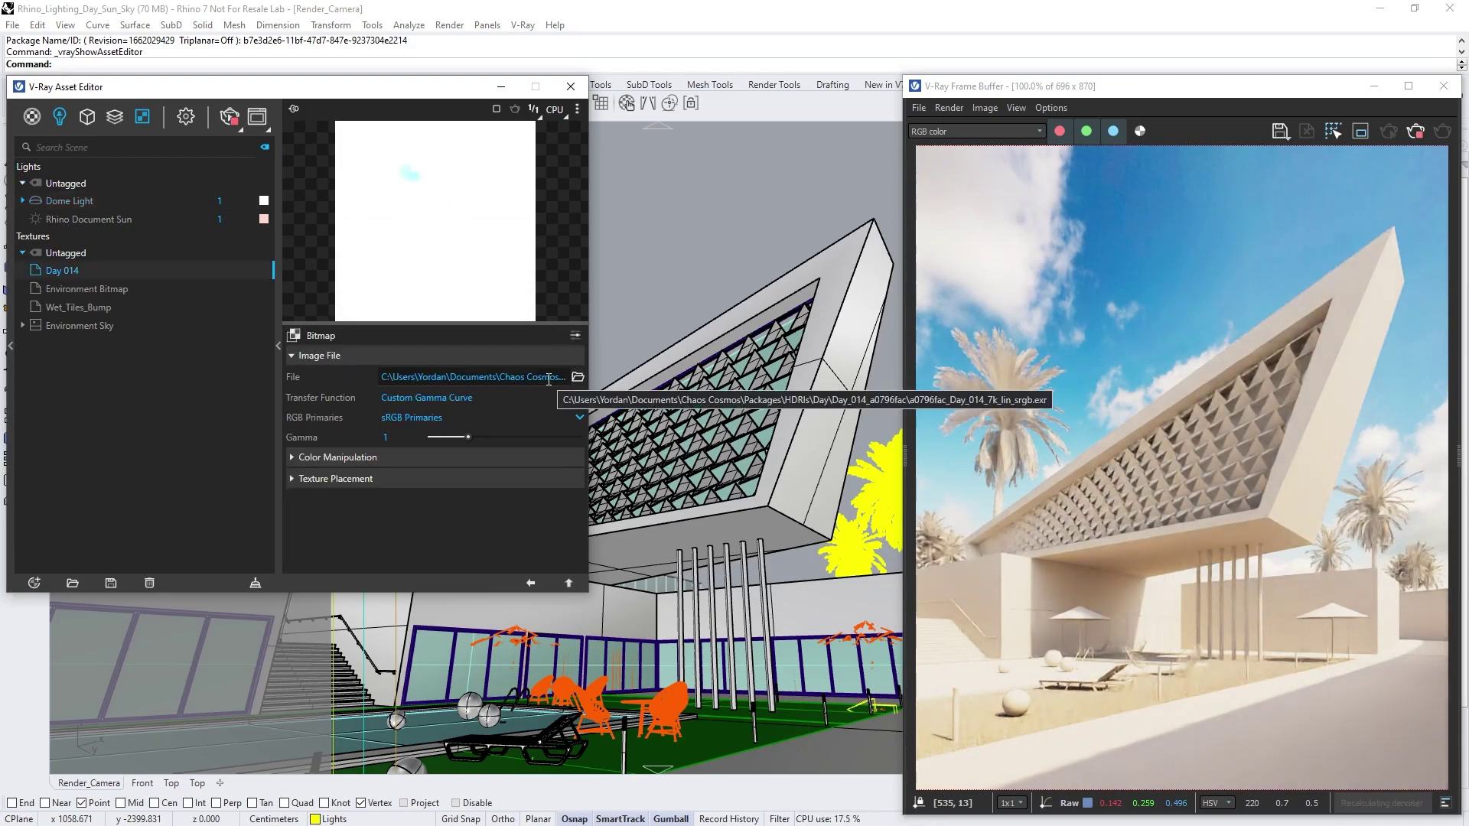
{"action": "left_click", "coordinate": [386, 520]}
{"action": "left_click", "coordinate": [397, 466]}
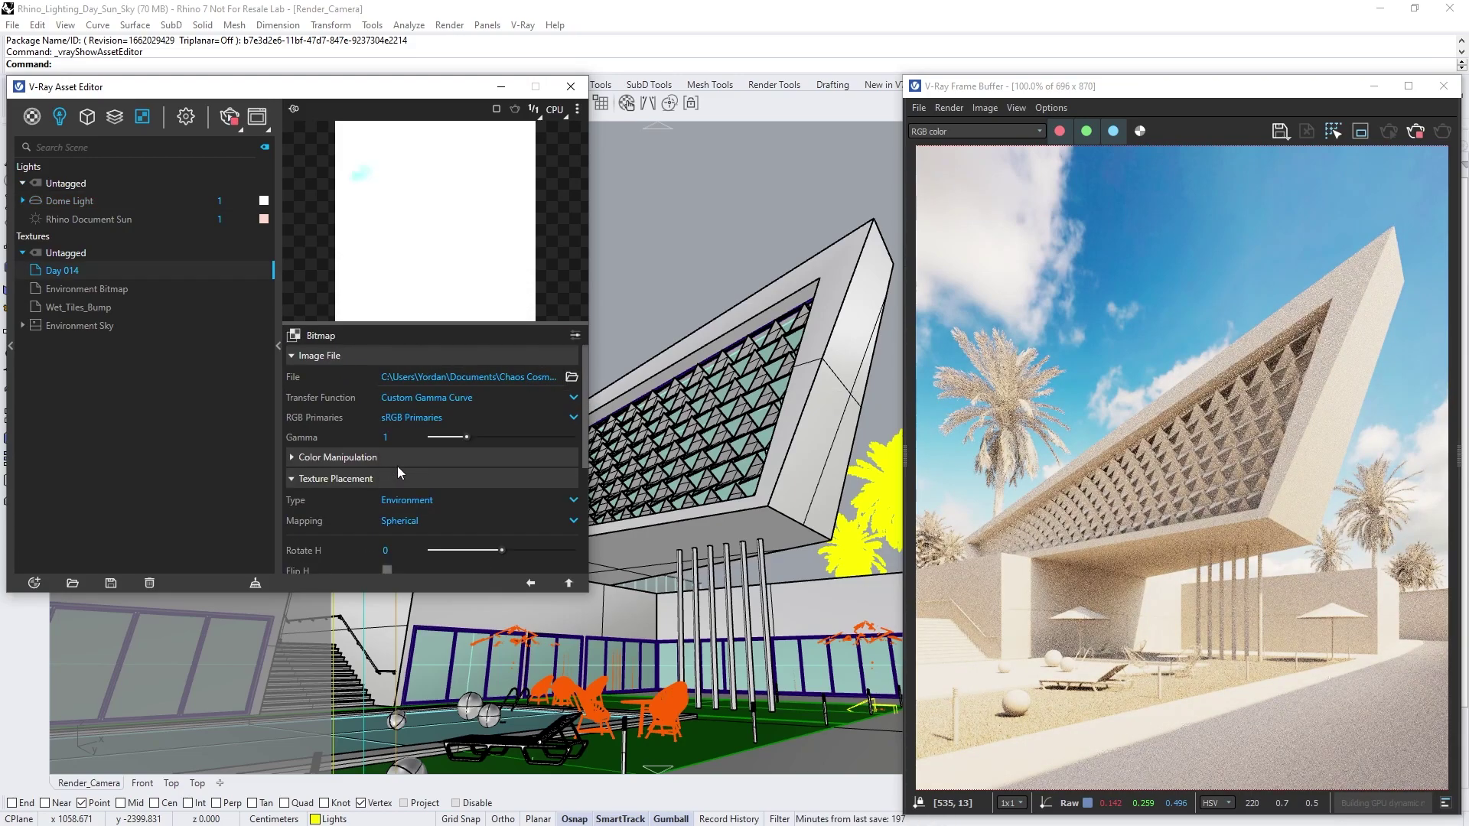
{"action": "left_click", "coordinate": [382, 548]}
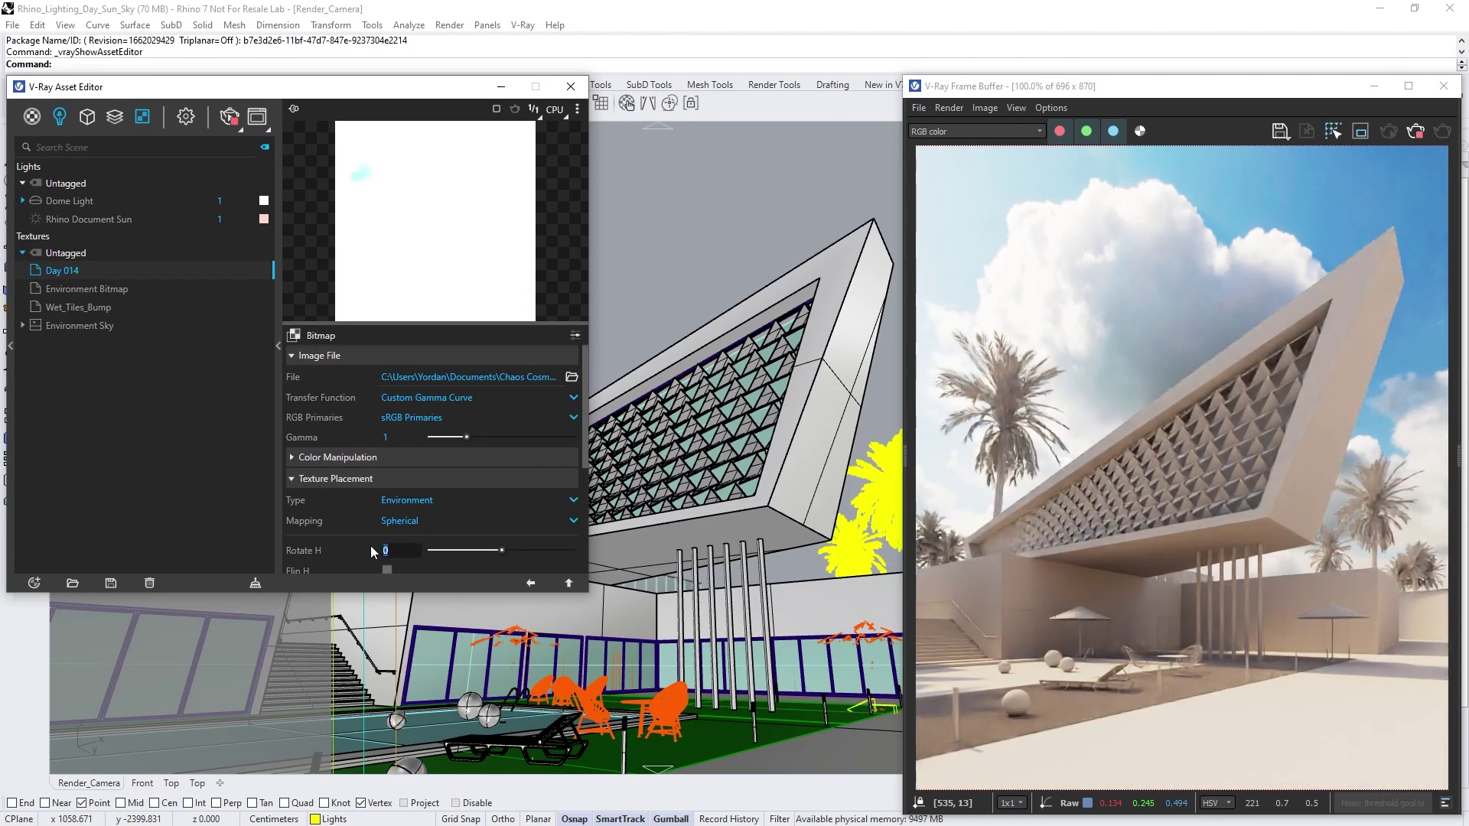
{"action": "type", "text": "80"}
{"action": "key", "text": "Return"}
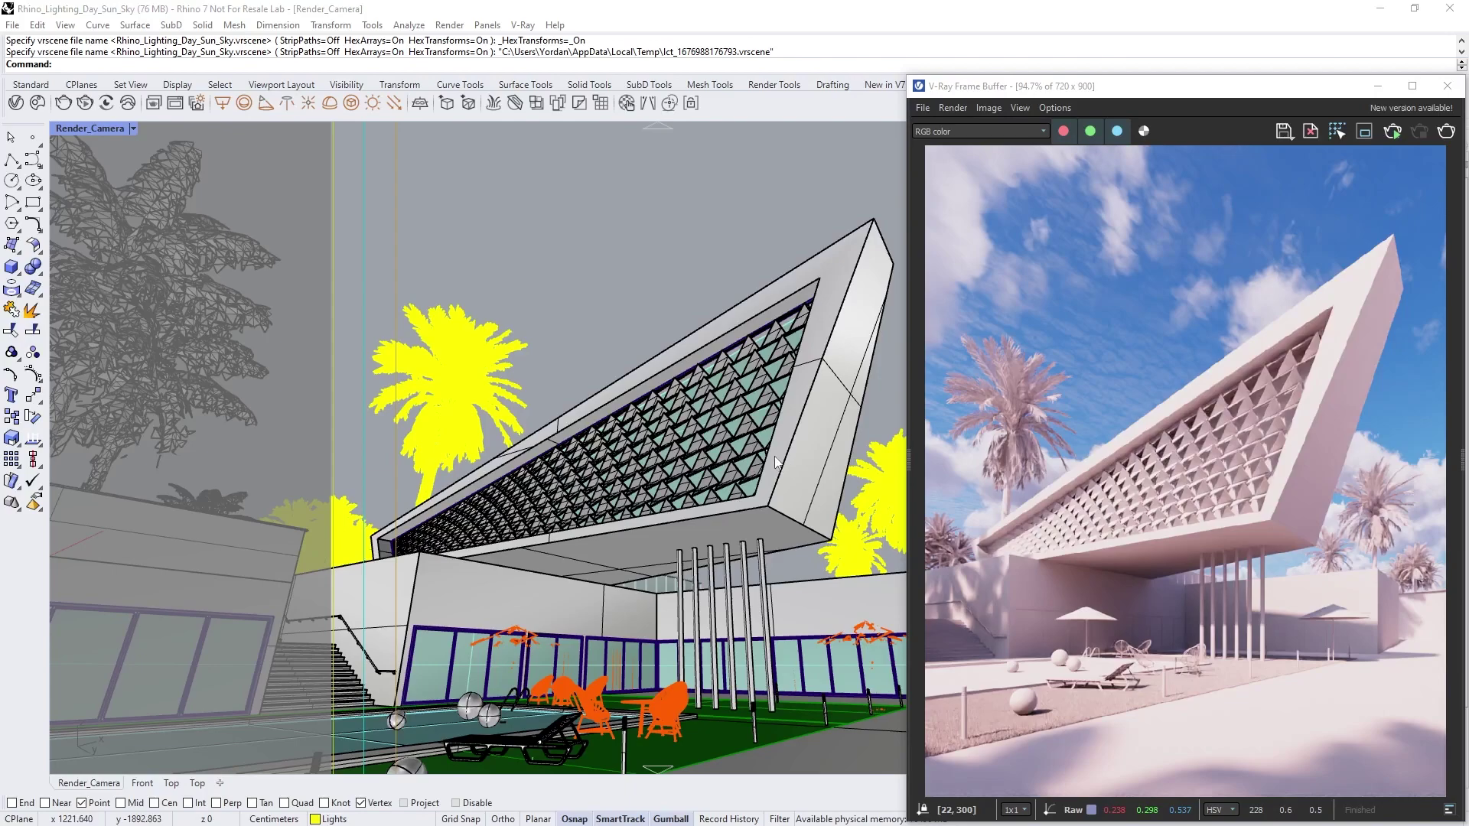
Step: Generate 24 Light Gen sun-and-sky variants with altitude variations set to 6
{"action": "left_click", "coordinate": [198, 105]}
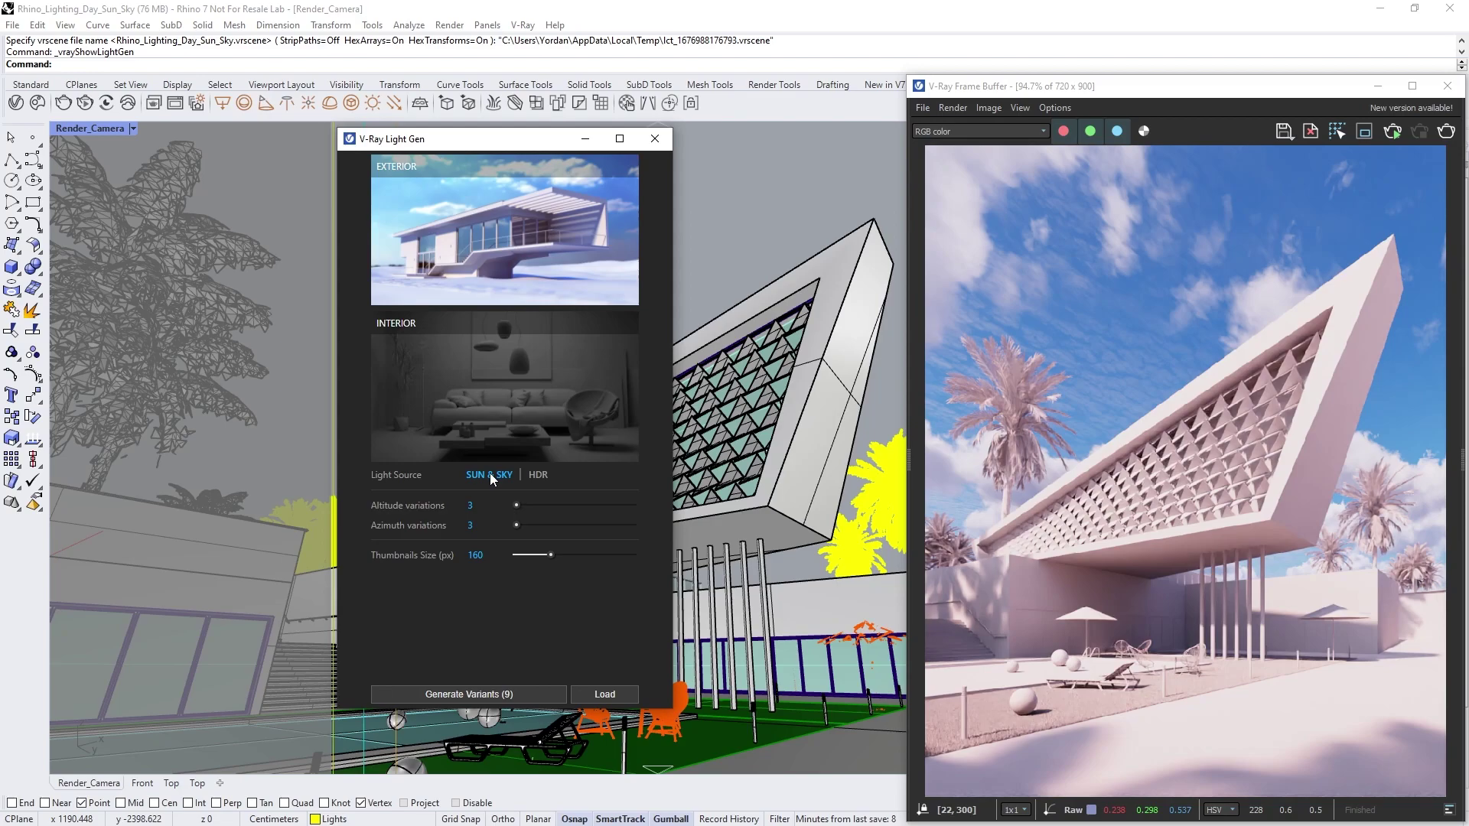
{"action": "left_click", "coordinate": [571, 506]}
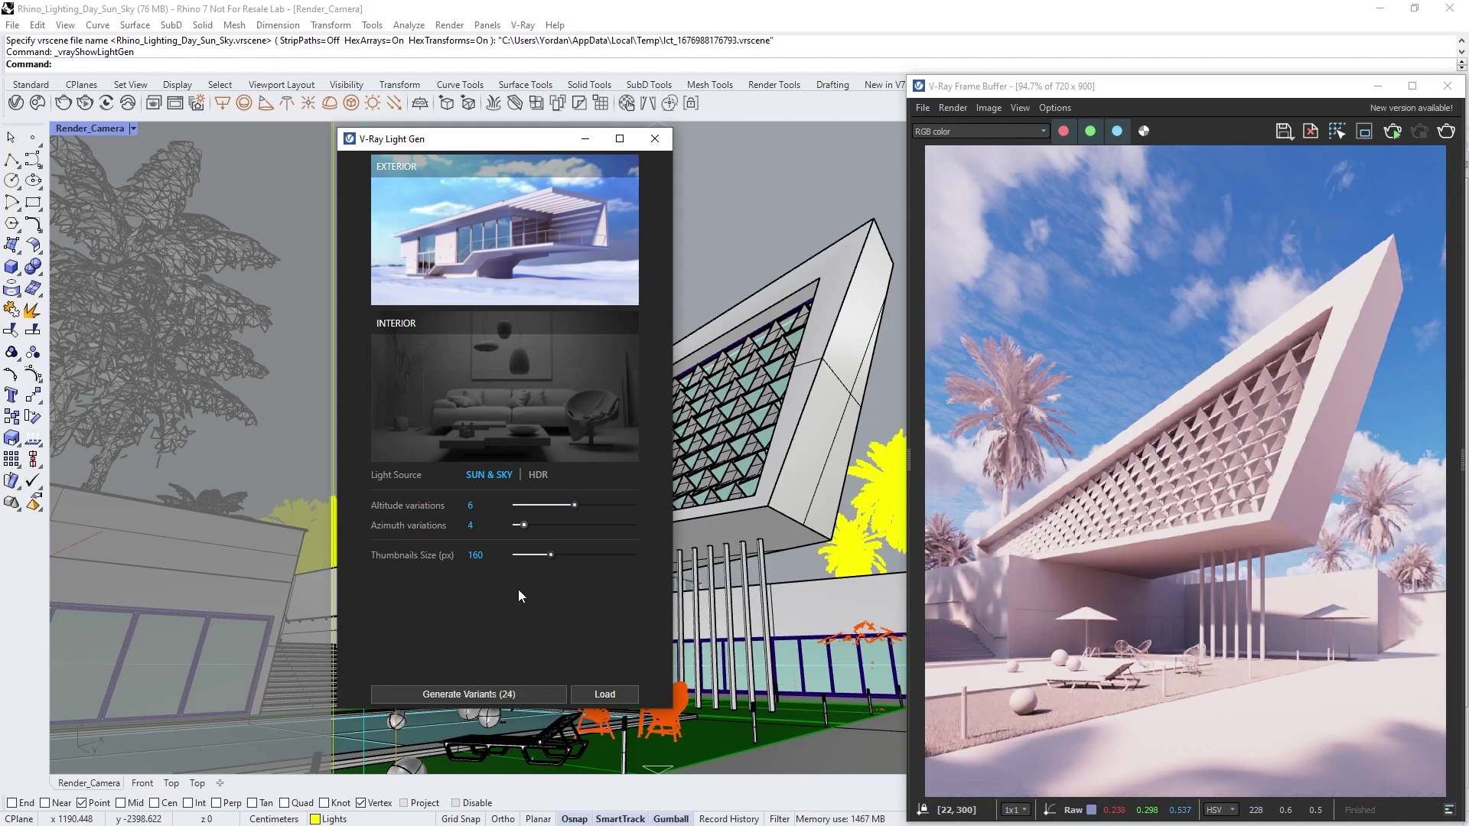
{"action": "left_click", "coordinate": [489, 693]}
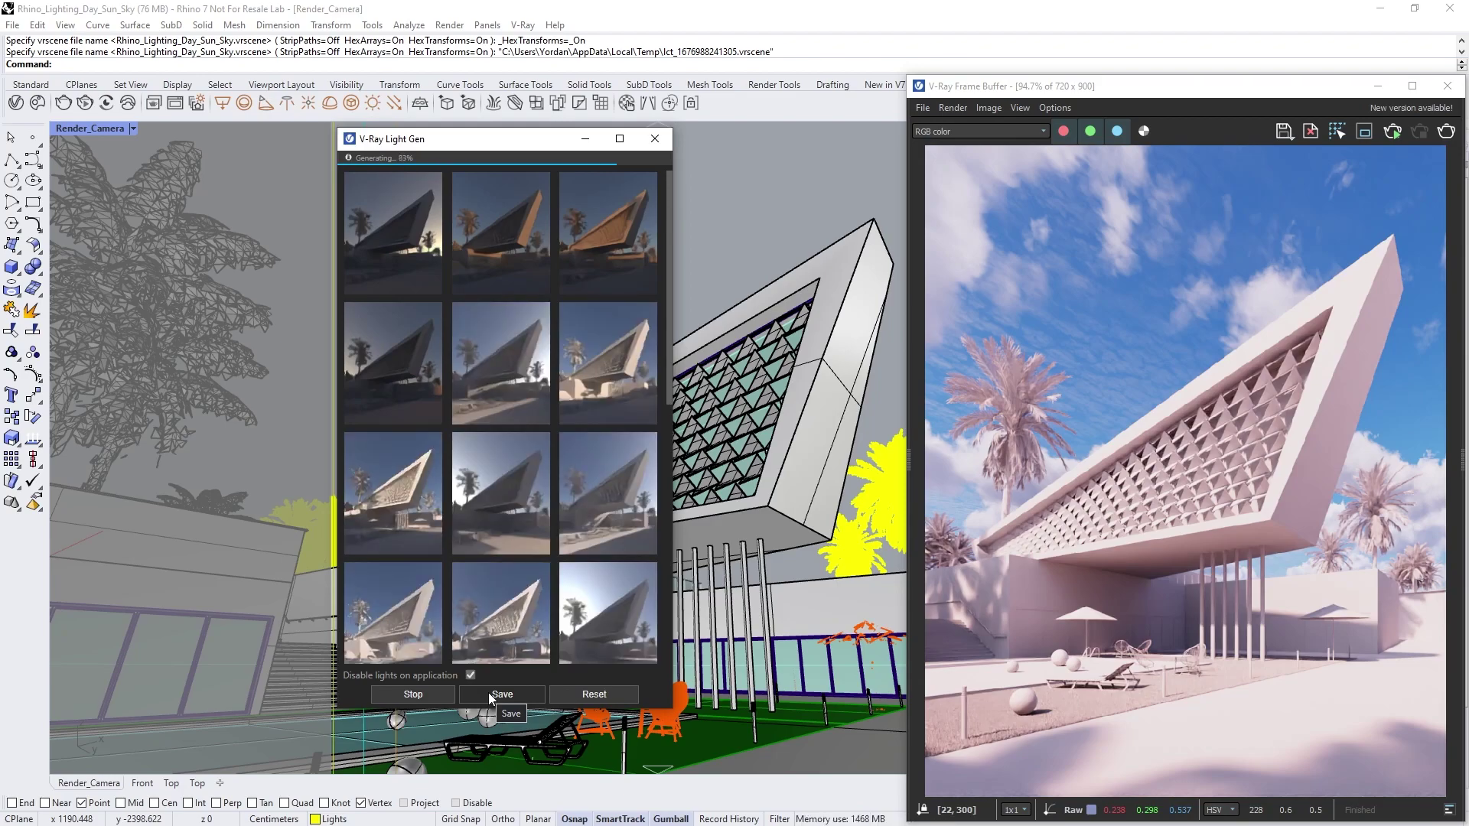
Step: Preview the variants with interactive rendering and apply one with low raking sunlight
{"action": "left_click", "coordinate": [1393, 135]}
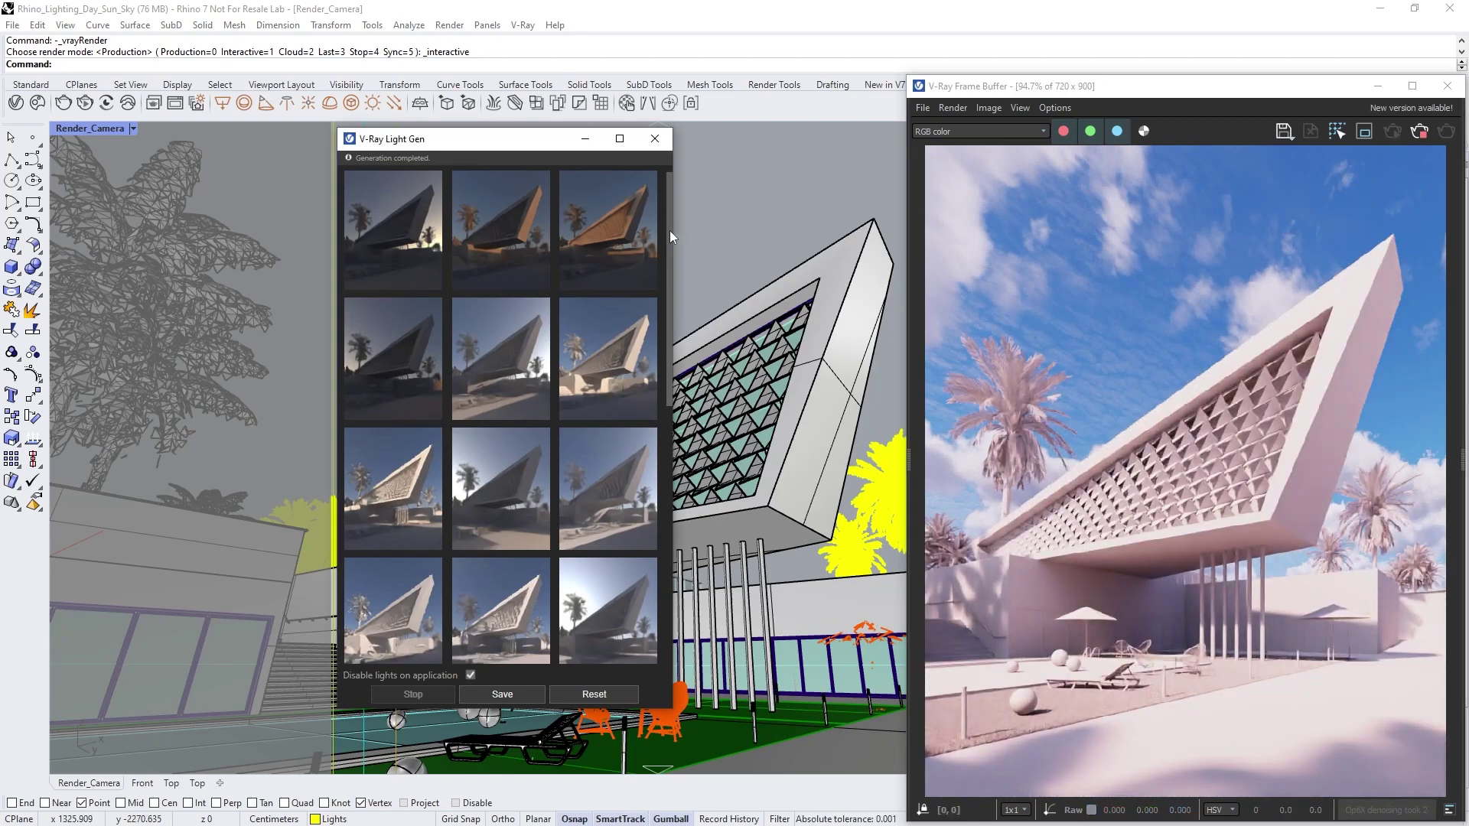
{"action": "left_click_drag", "start_coordinate": [669, 231], "coordinate": [646, 371]}
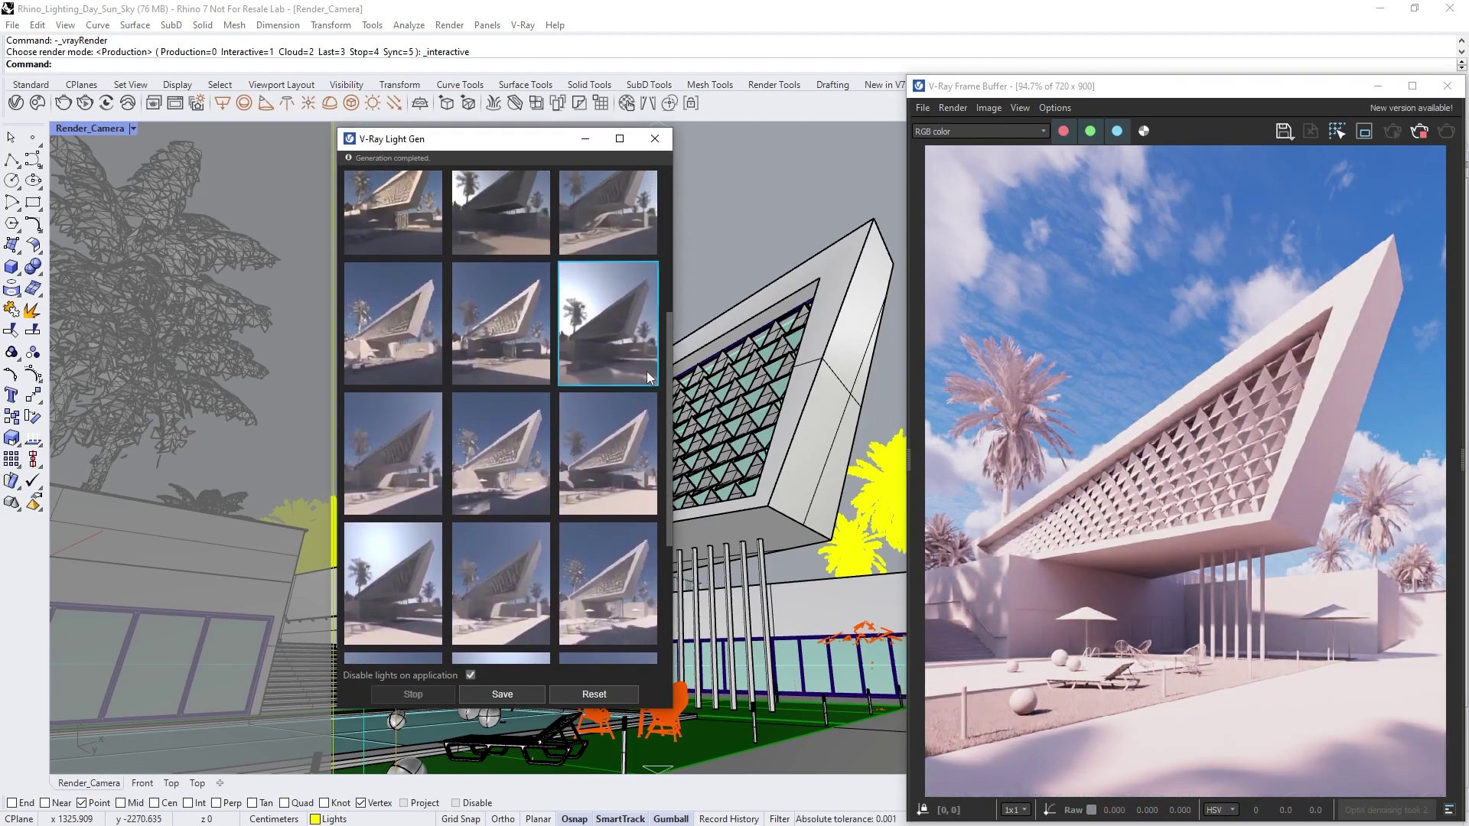
{"action": "left_click", "coordinate": [514, 439]}
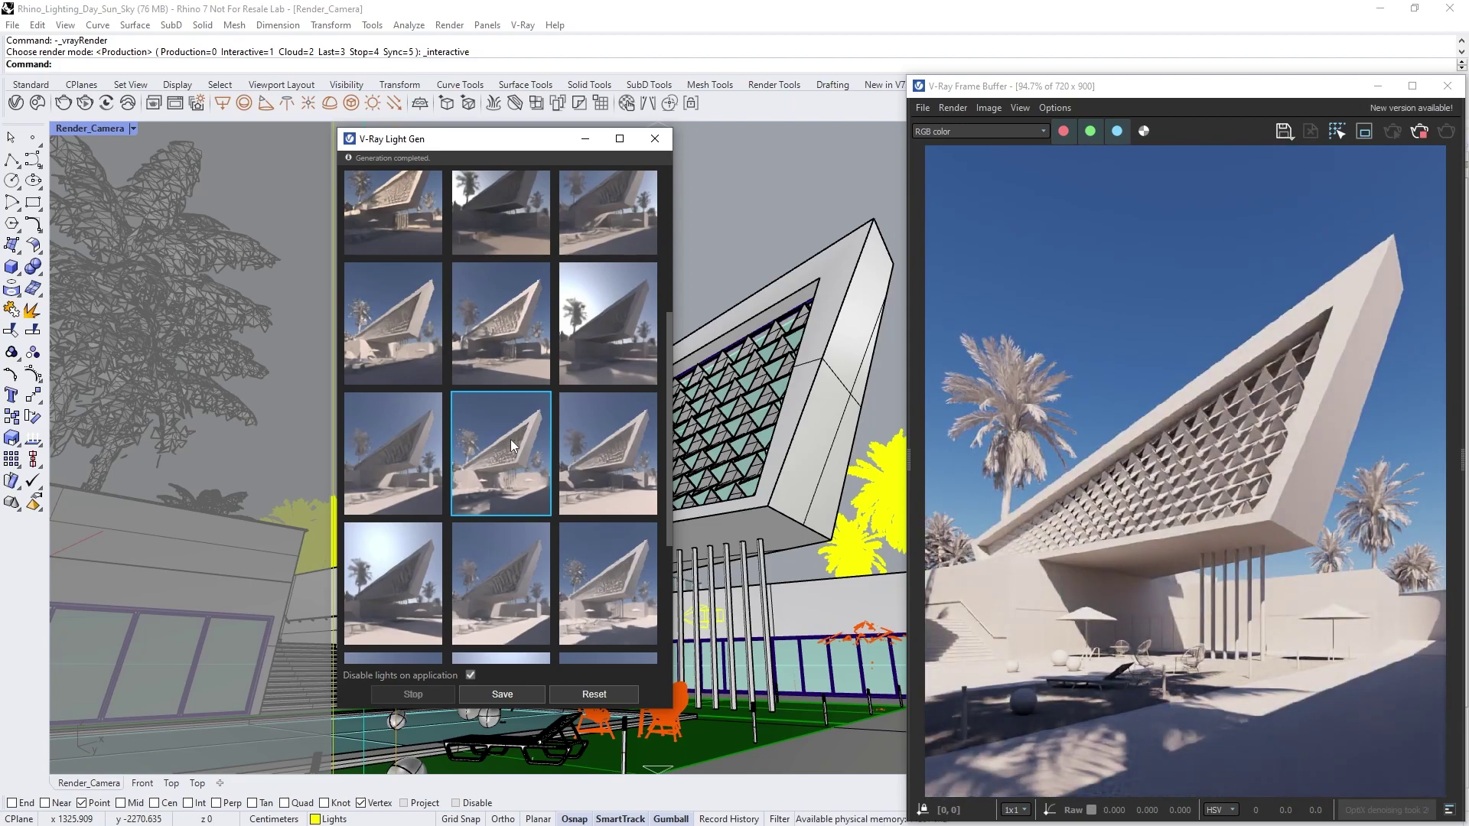
{"action": "scroll", "coordinate": [509, 440], "scroll_direction": "up", "scroll_amount": 3}
{"action": "left_click", "coordinate": [415, 415]}
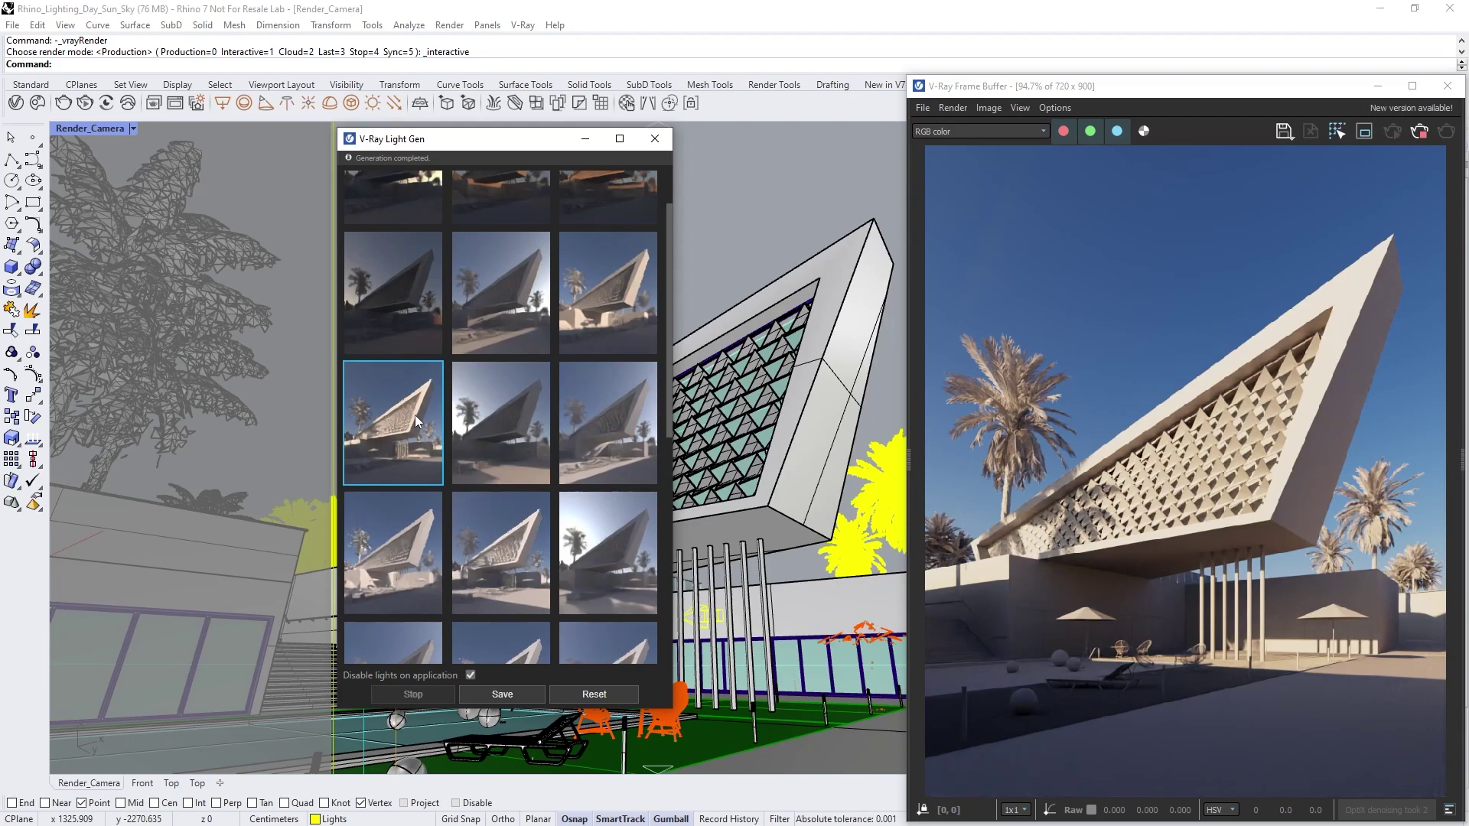
Step: Save the lighting variants as Day_Sun_Sky.lightset in the project scenes folder
{"action": "left_click", "coordinate": [502, 694]}
{"action": "left_click", "coordinate": [651, 189]}
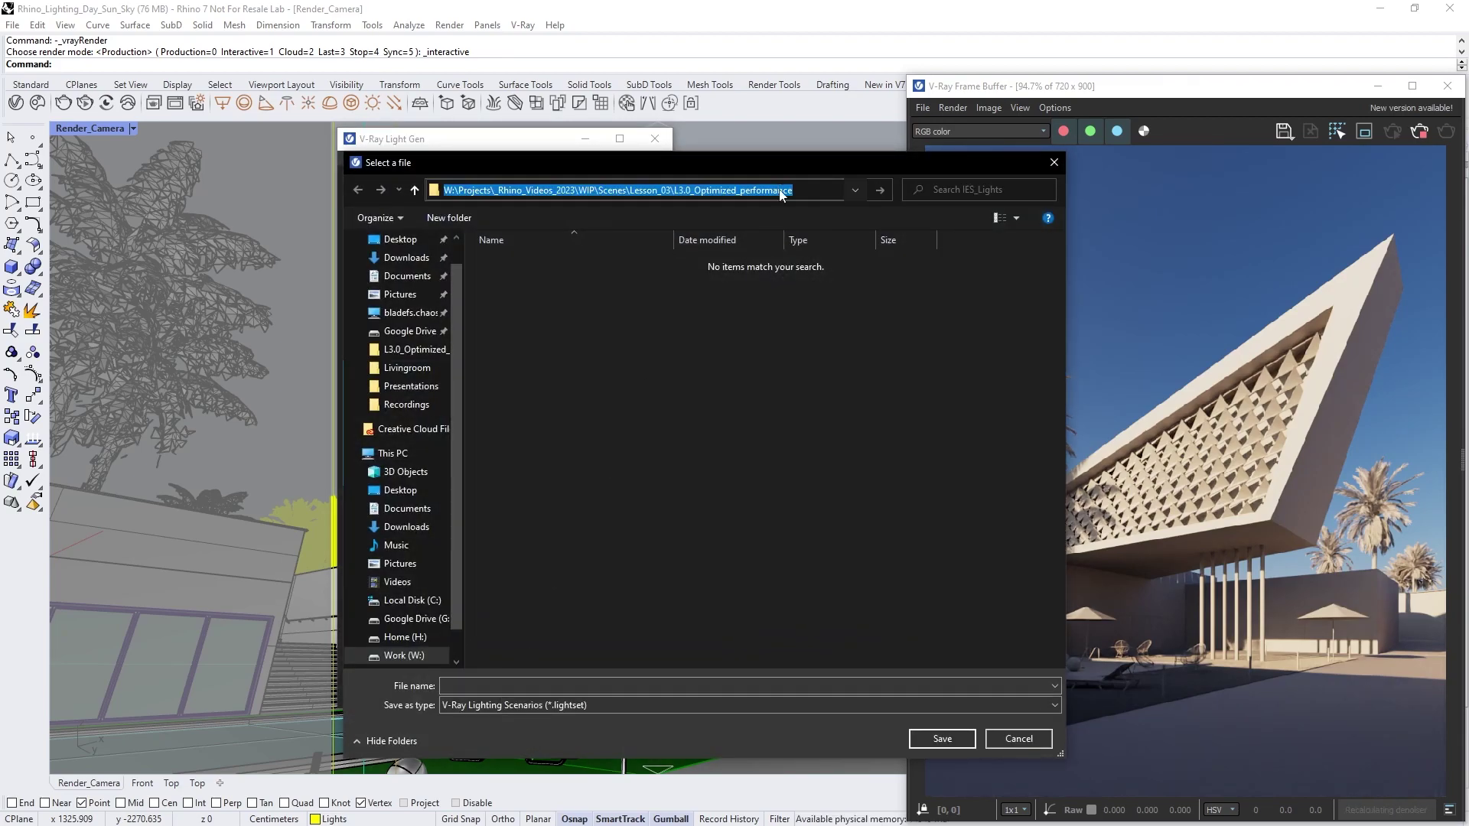
{"action": "key", "text": "ctrl+v"}
{"action": "key", "text": "Return"}
{"action": "left_click", "coordinate": [552, 685]}
{"action": "type", "text": "Day_Sun_Sky"}
{"action": "key", "text": "Return"}
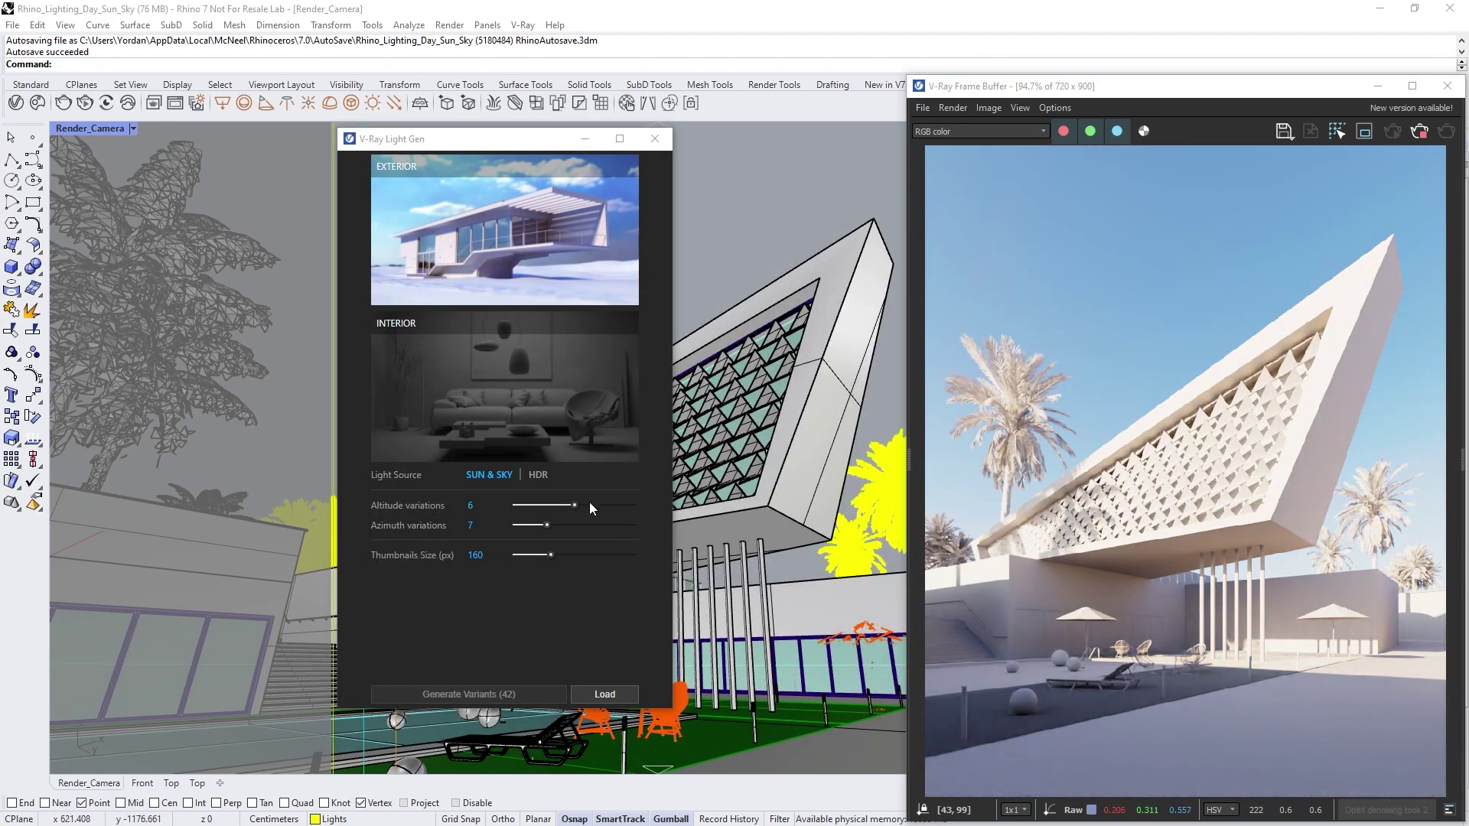
Step: Switch Light Gen's light source to HDR and set unique styles to 14
{"action": "left_click", "coordinate": [538, 475]}
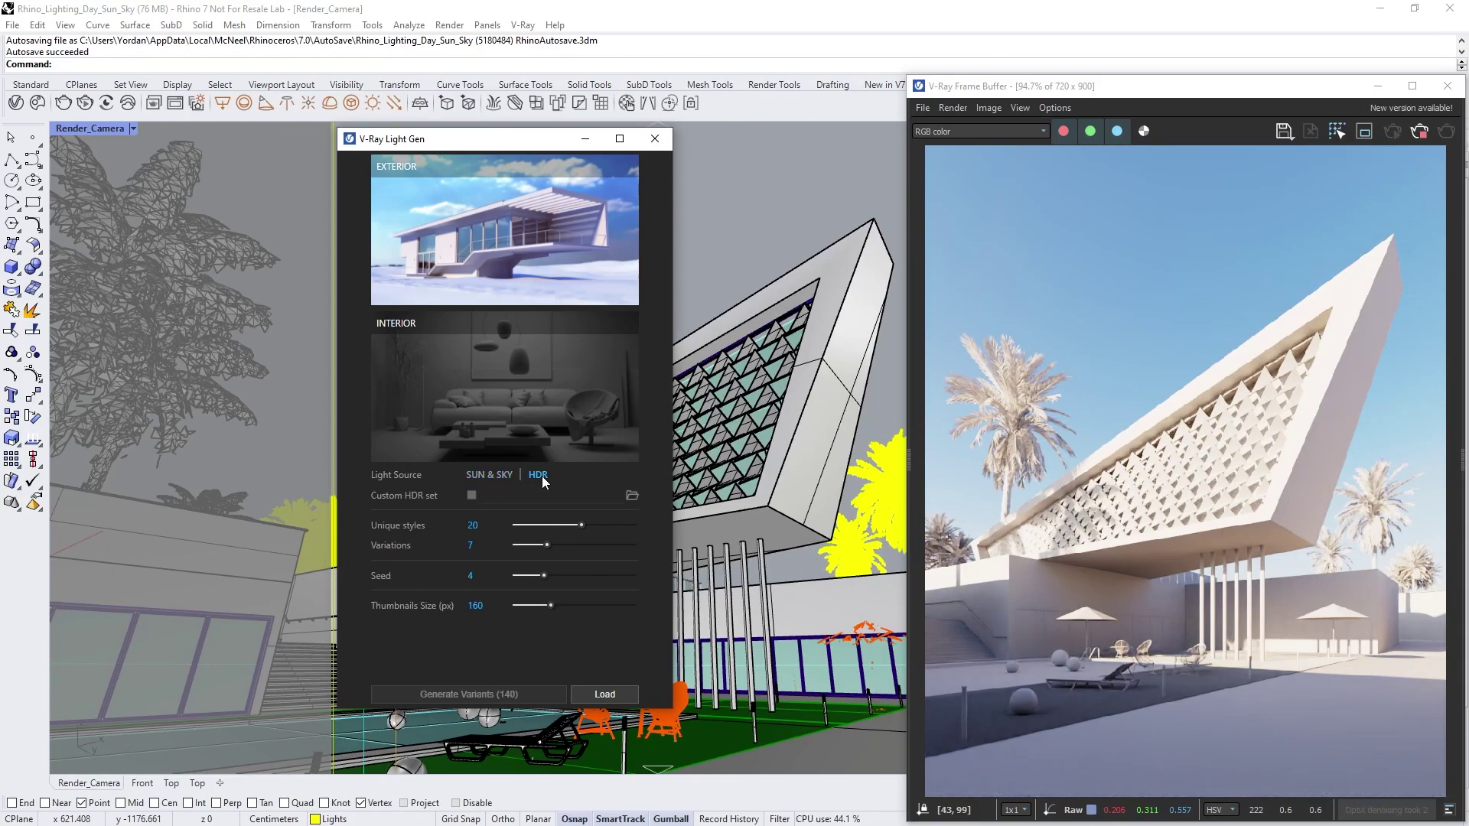
{"action": "left_click", "coordinate": [471, 496]}
{"action": "left_click", "coordinate": [471, 496]}
{"action": "mouse_move", "coordinate": [580, 525]}
{"action": "left_mouse_down"}
{"action": "mouse_move", "coordinate": [539, 525]}
{"action": "mouse_move", "coordinate": [593, 525]}
{"action": "left_mouse_up"}
Step: Load HDR_LightGen.lightset and apply its third, dusk lighting scenario
{"action": "left_click", "coordinate": [605, 692]}
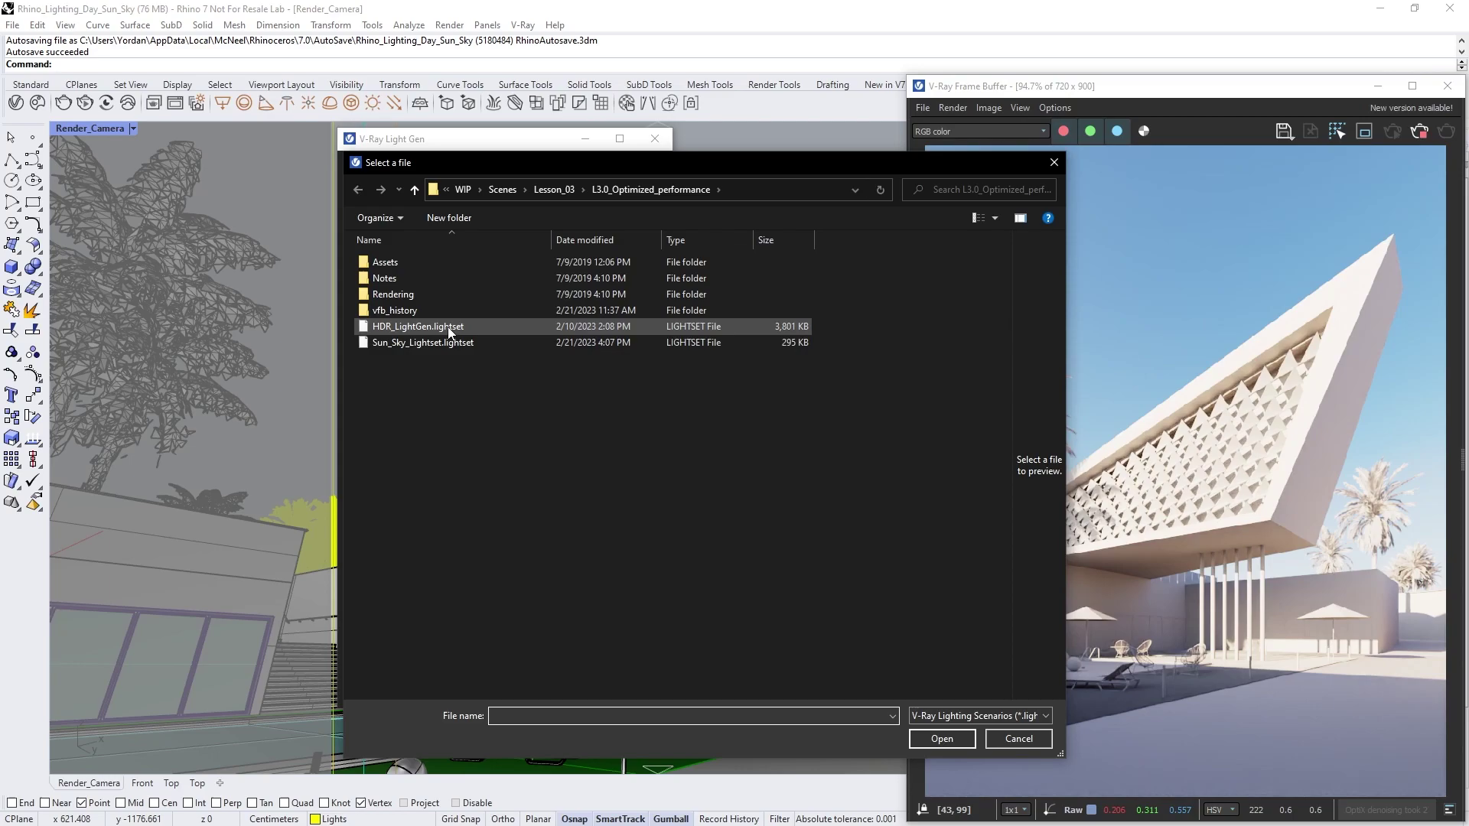
{"action": "double_click", "coordinate": [427, 327]}
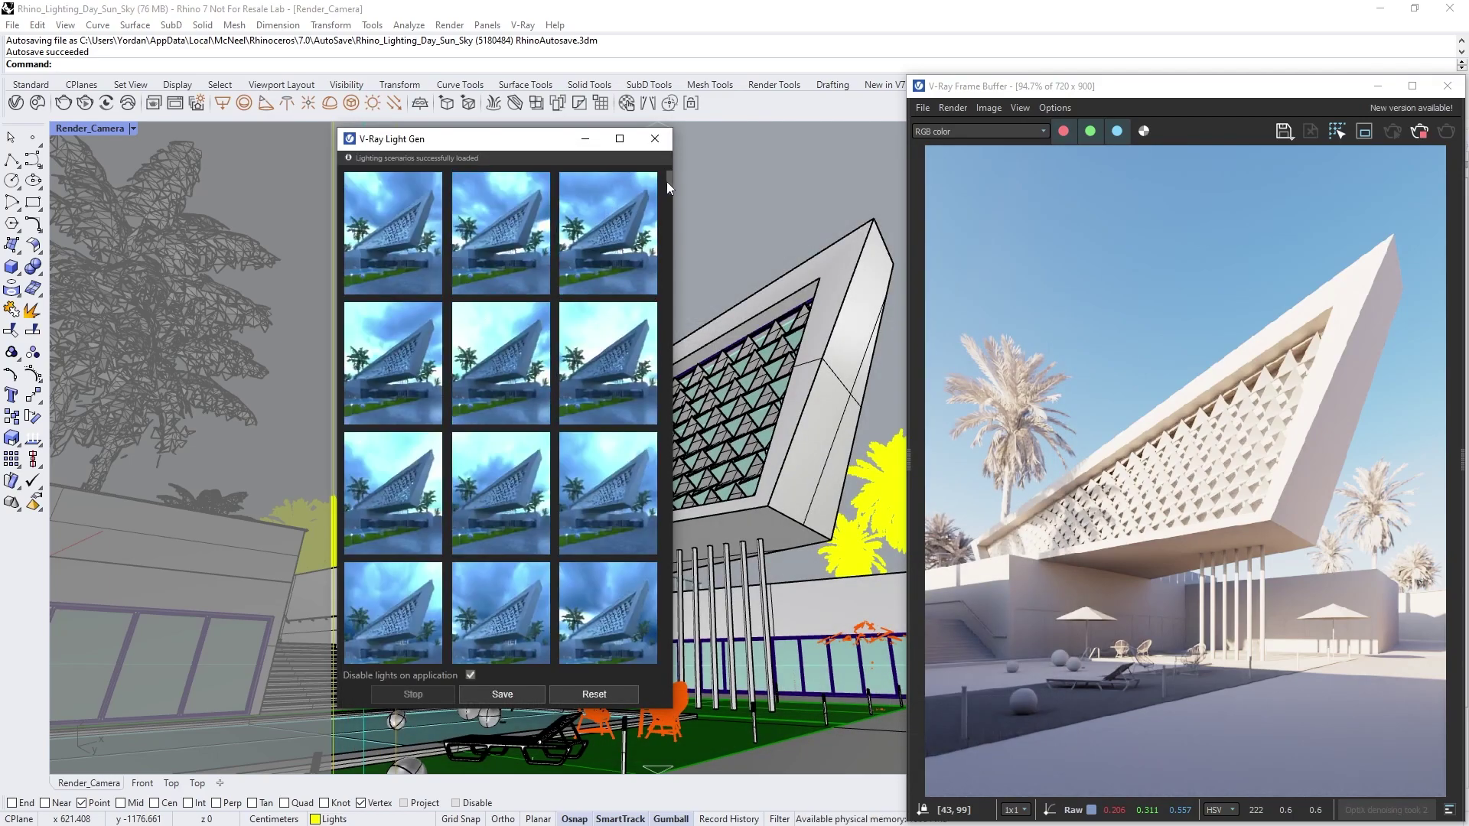
{"action": "left_click_drag", "start_coordinate": [668, 182], "coordinate": [668, 319]}
{"action": "left_click", "coordinate": [626, 264]}
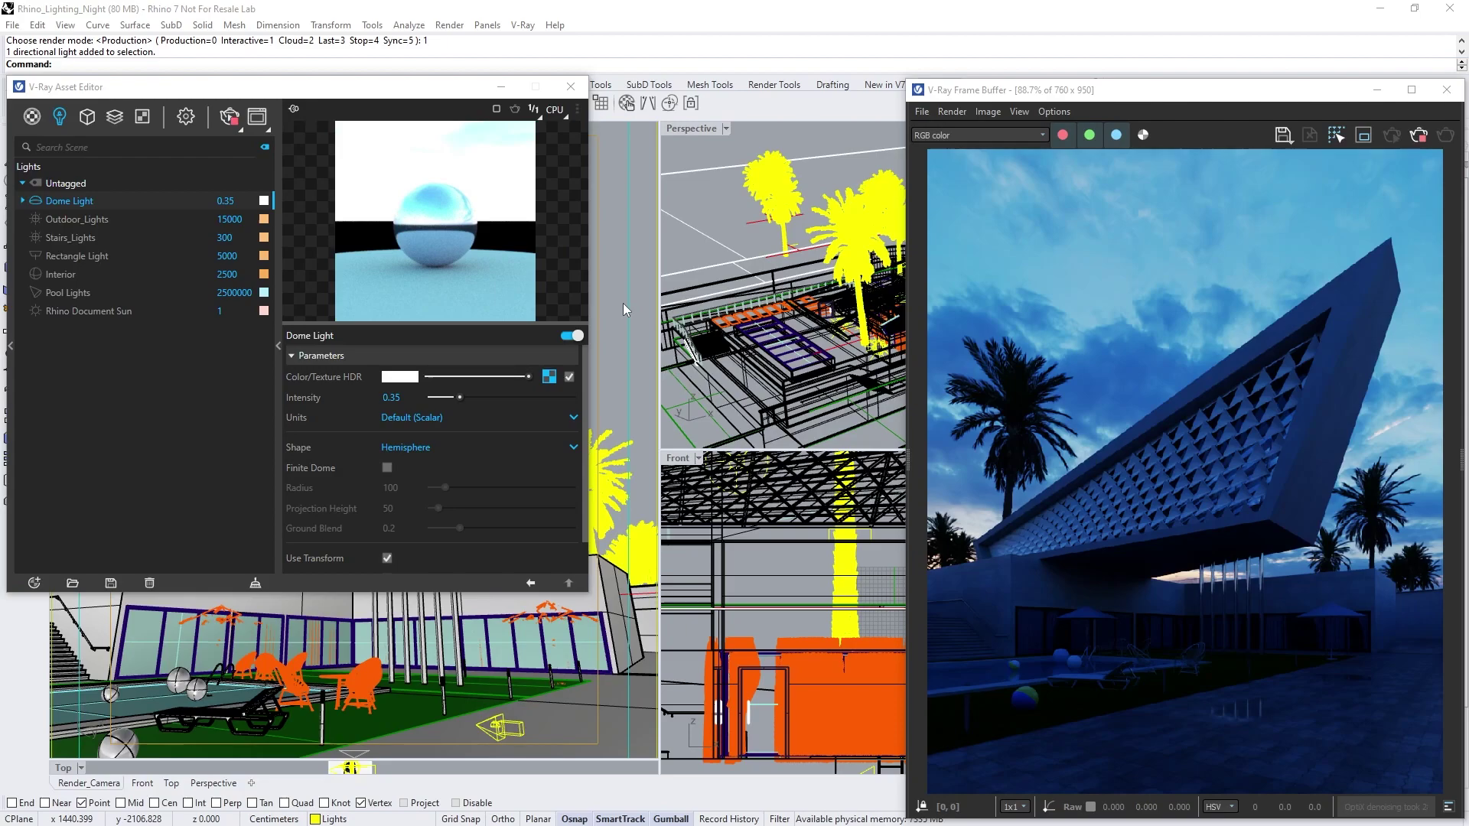
Step: Select the Interior sphere lights, switch them on, and expand their extra options
{"action": "left_click", "coordinate": [62, 273]}
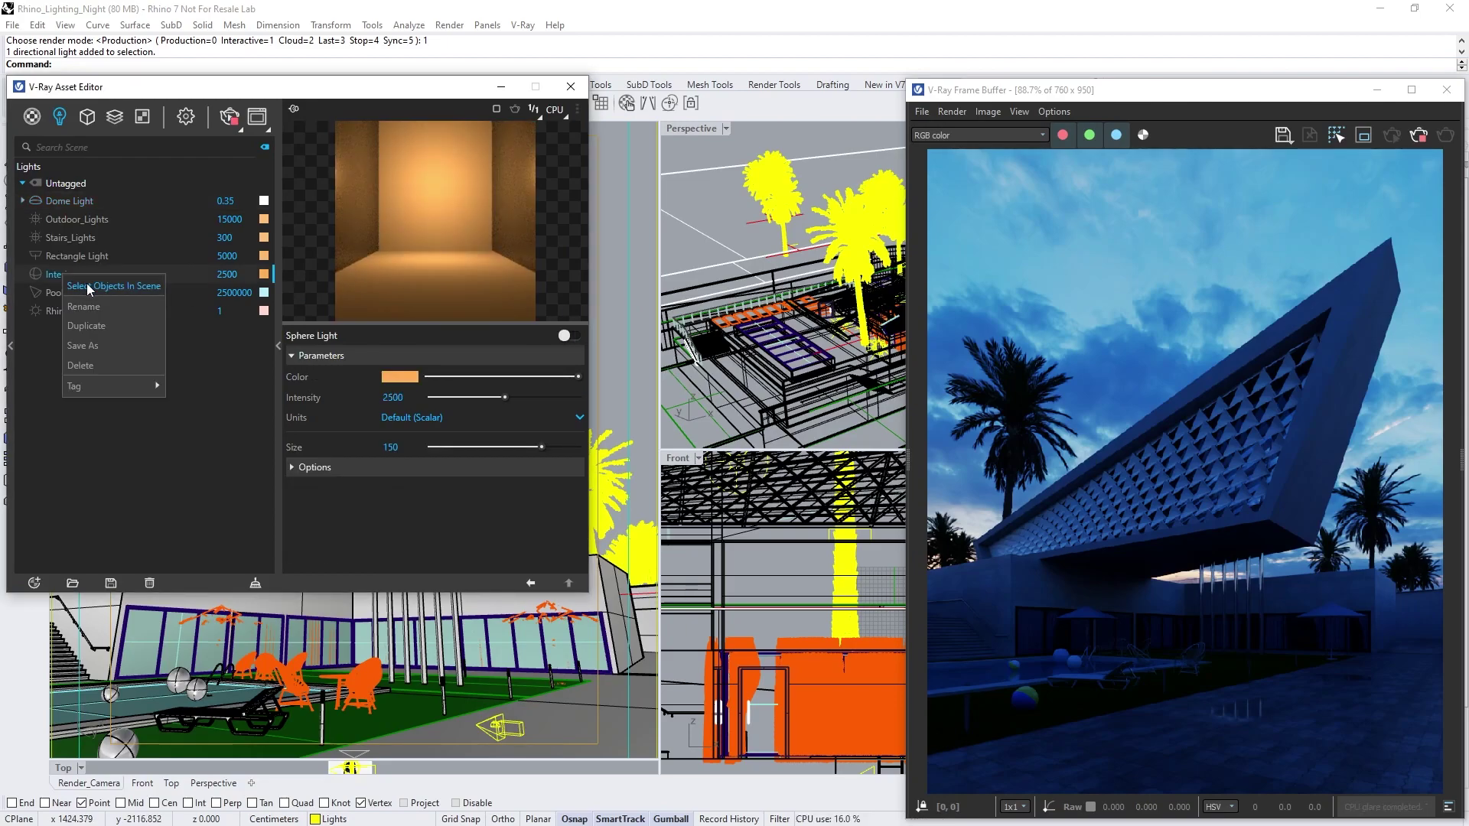
{"action": "left_click", "coordinate": [86, 286]}
{"action": "left_click", "coordinate": [38, 276]}
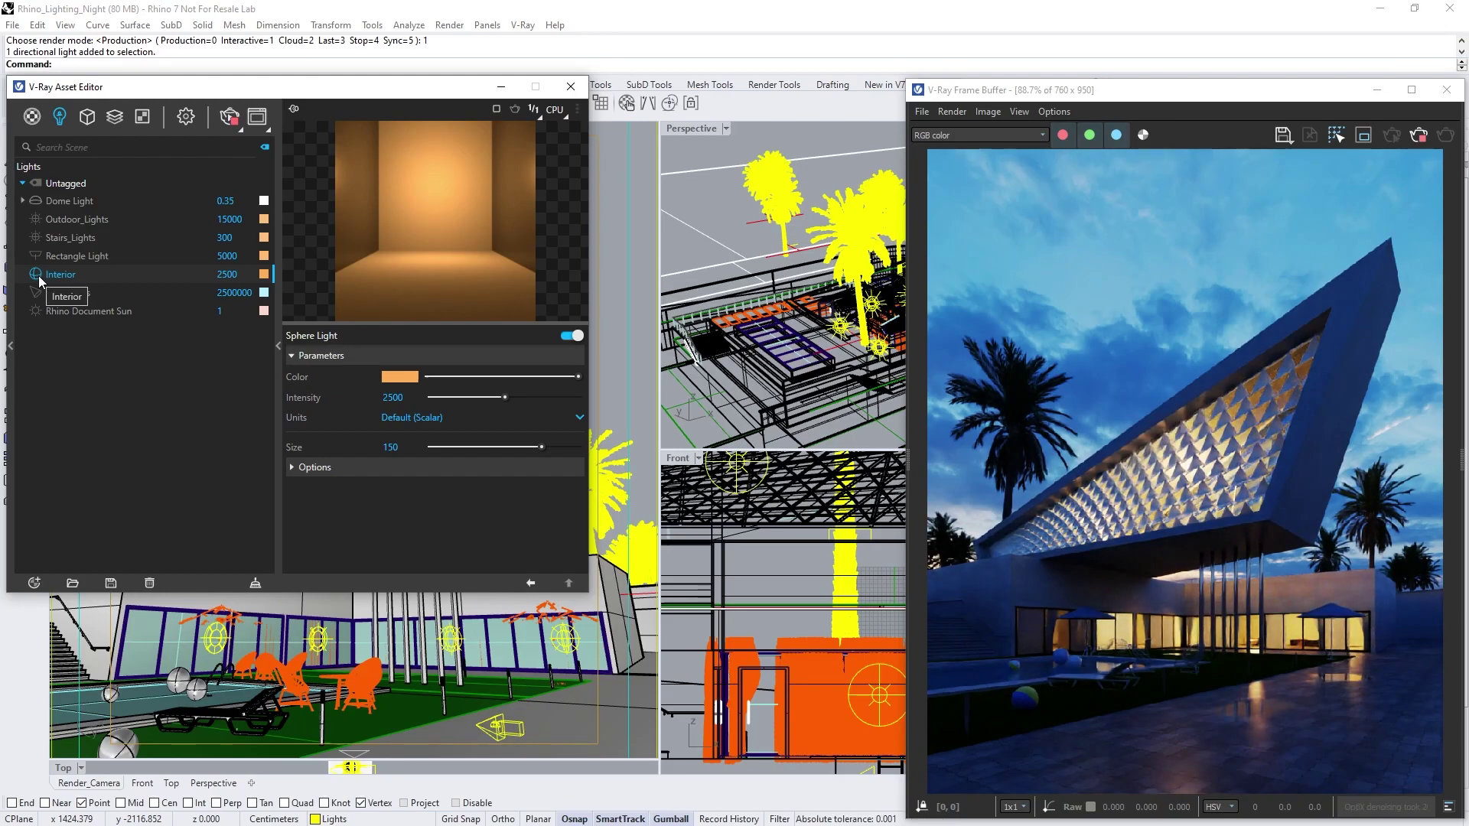
{"action": "left_click", "coordinate": [302, 466]}
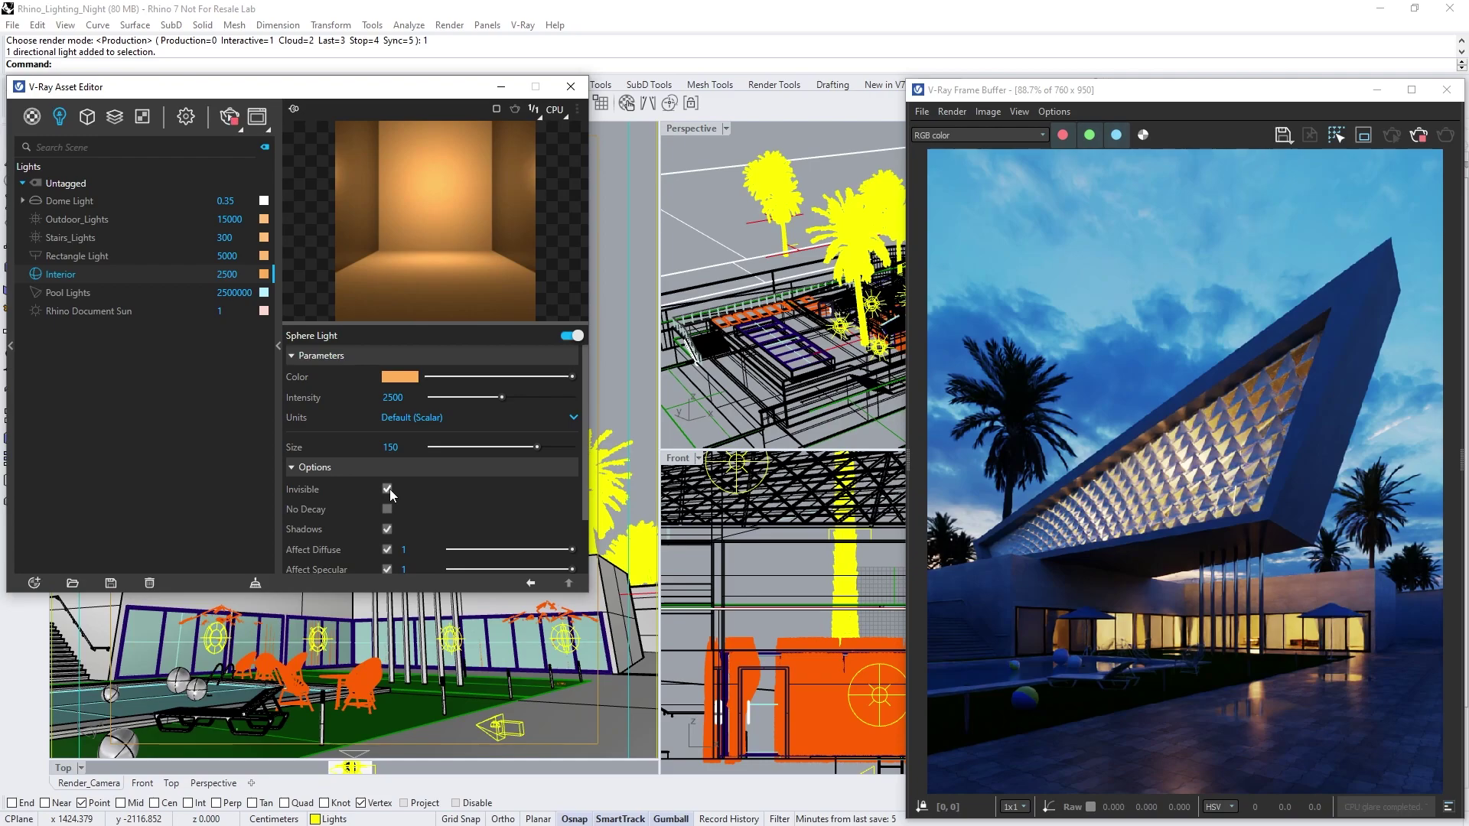
Step: Select the Outdoor_Lights and Stairs_Lights in the scene and switch Stairs_Lights on
{"action": "right_click", "coordinate": [79, 220]}
{"action": "left_click", "coordinate": [85, 230]}
{"action": "right_click", "coordinate": [75, 239]}
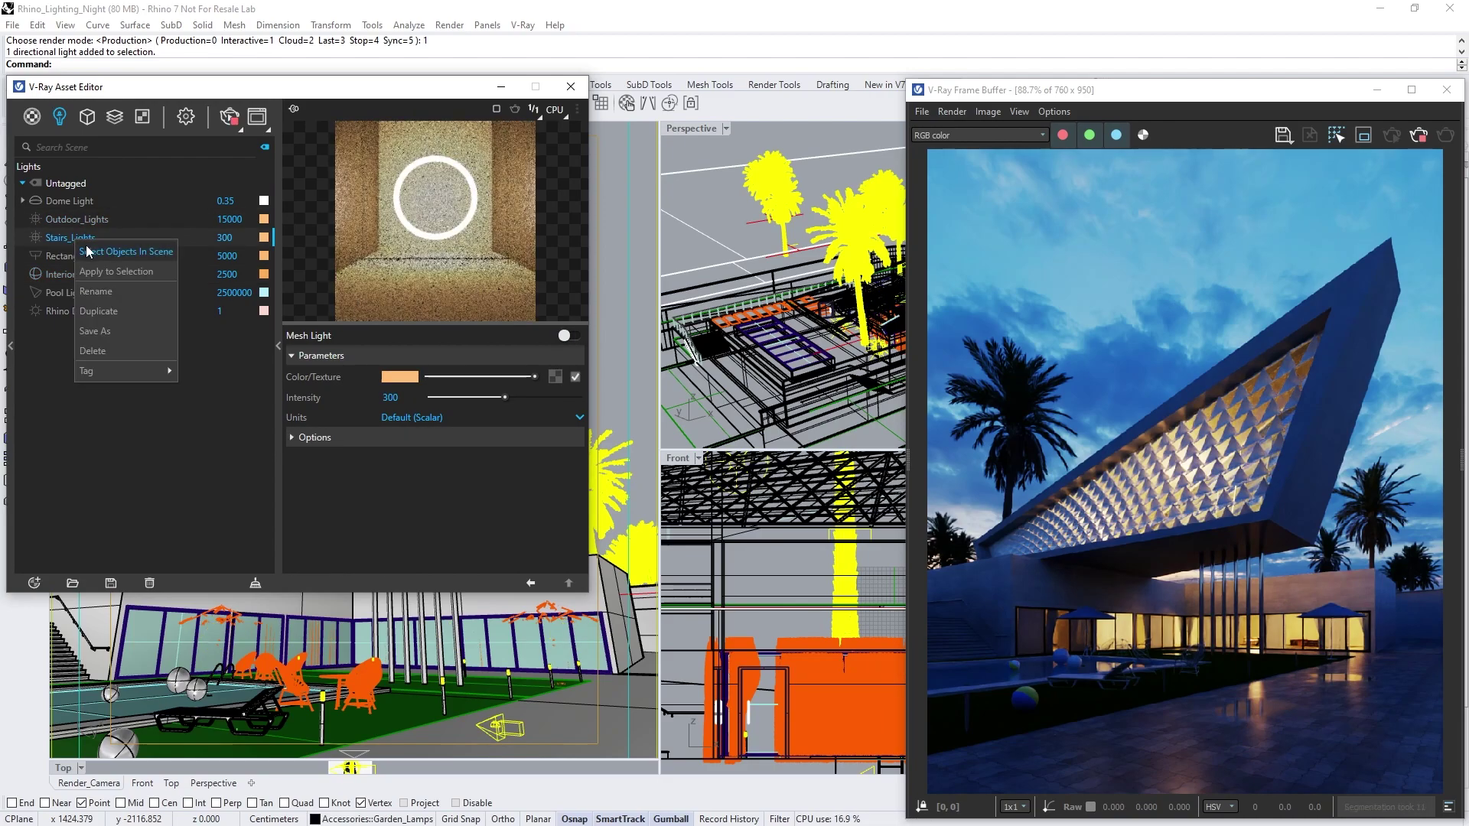
{"action": "left_click", "coordinate": [86, 246]}
{"action": "left_click", "coordinate": [38, 238]}
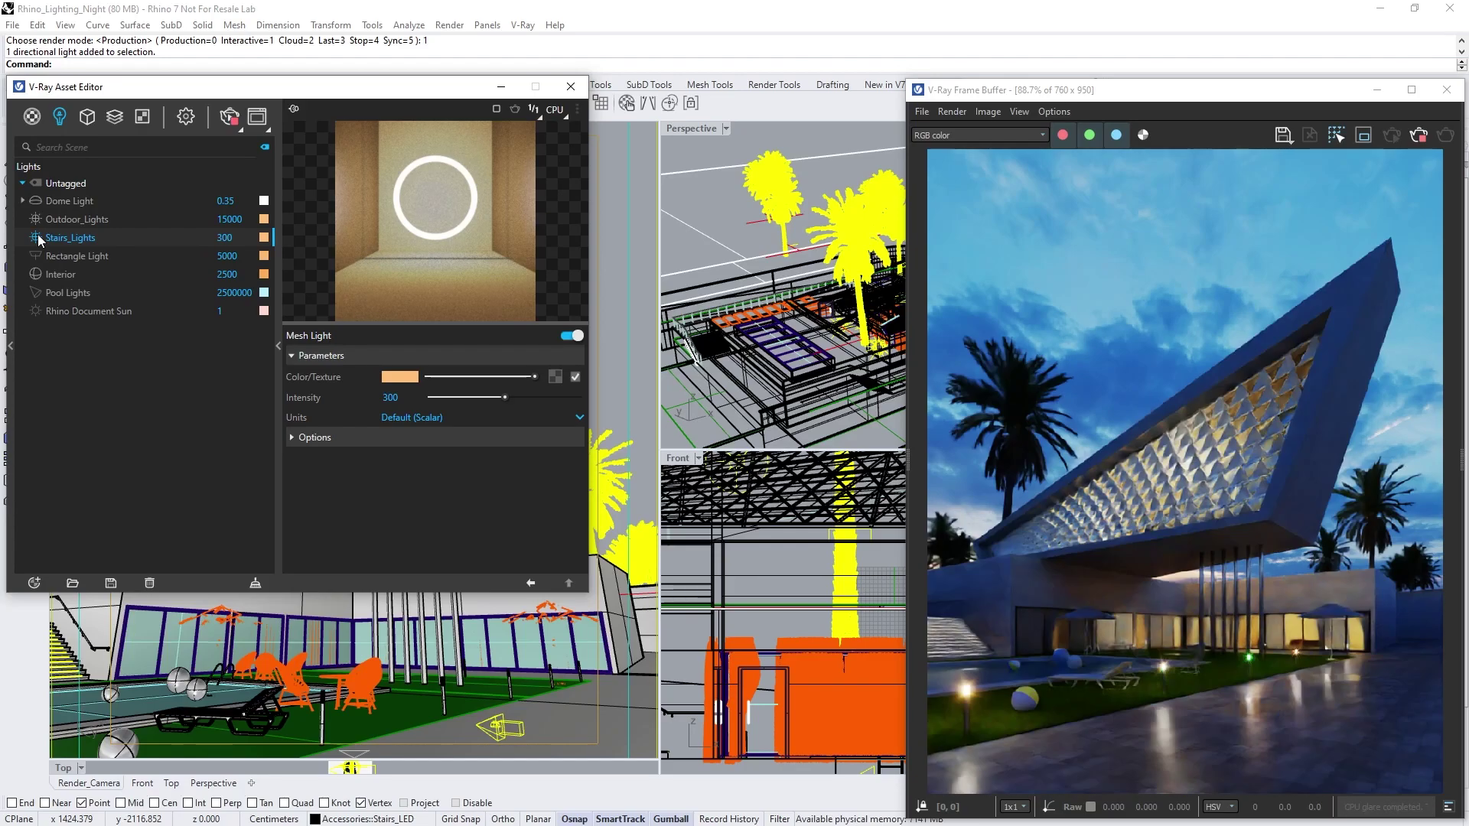
Step: Select the Pool Lights, then select and switch on the Rectangle Light
{"action": "right_click", "coordinate": [73, 294]}
{"action": "left_click", "coordinate": [85, 303]}
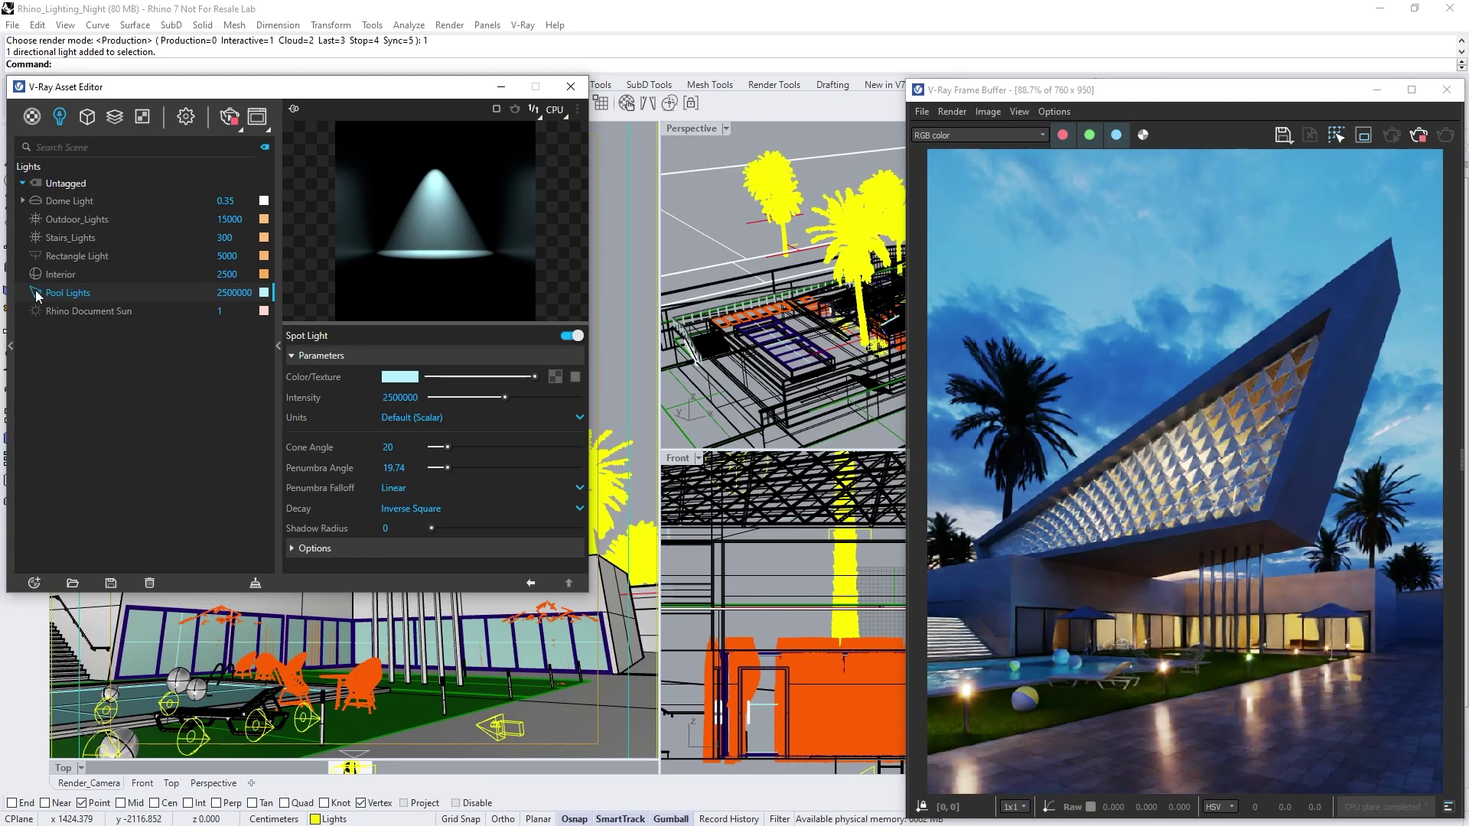
{"action": "right_click", "coordinate": [61, 257]}
{"action": "left_click", "coordinate": [99, 268]}
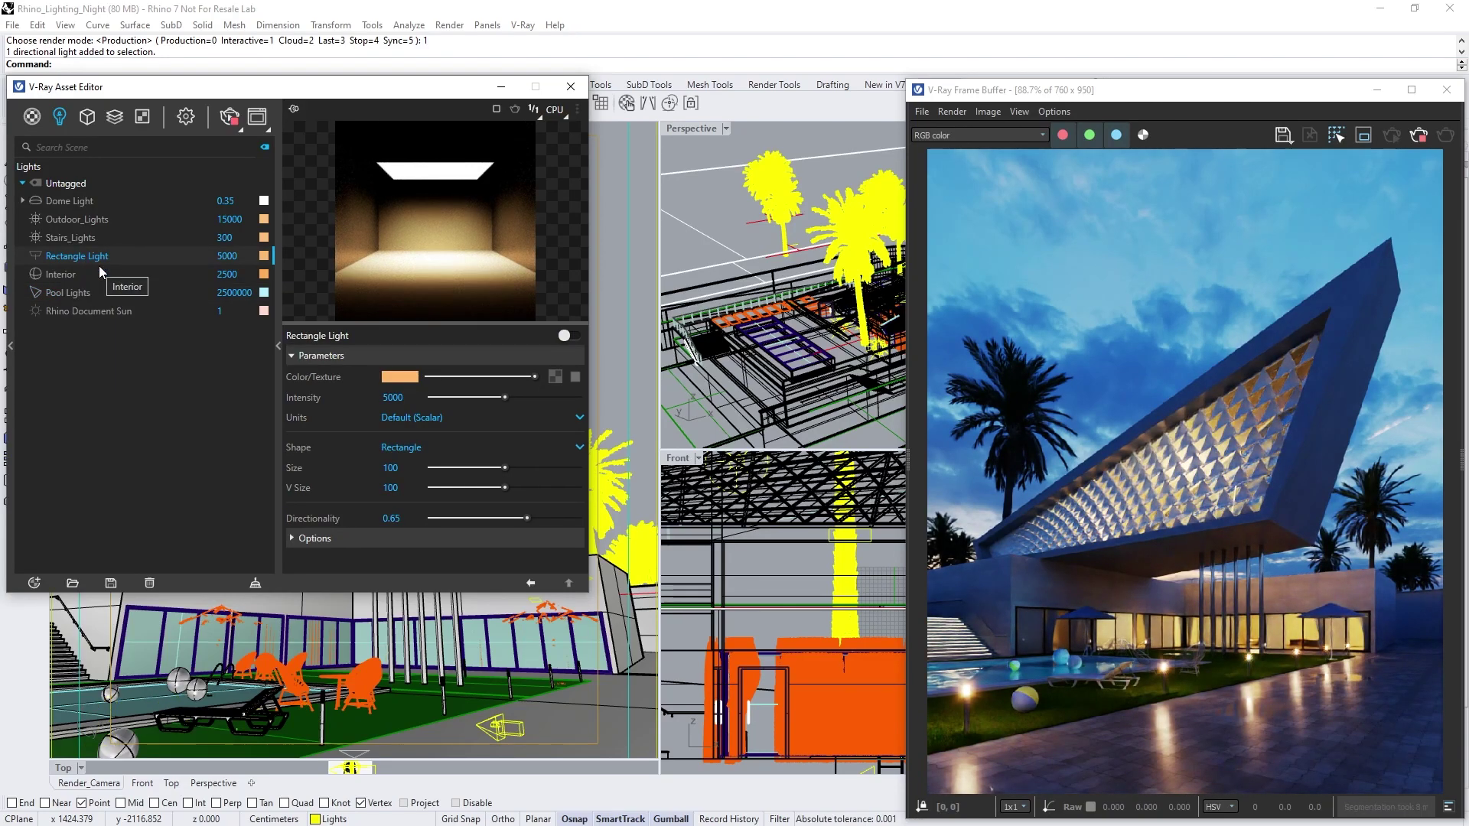
{"action": "left_click", "coordinate": [36, 258]}
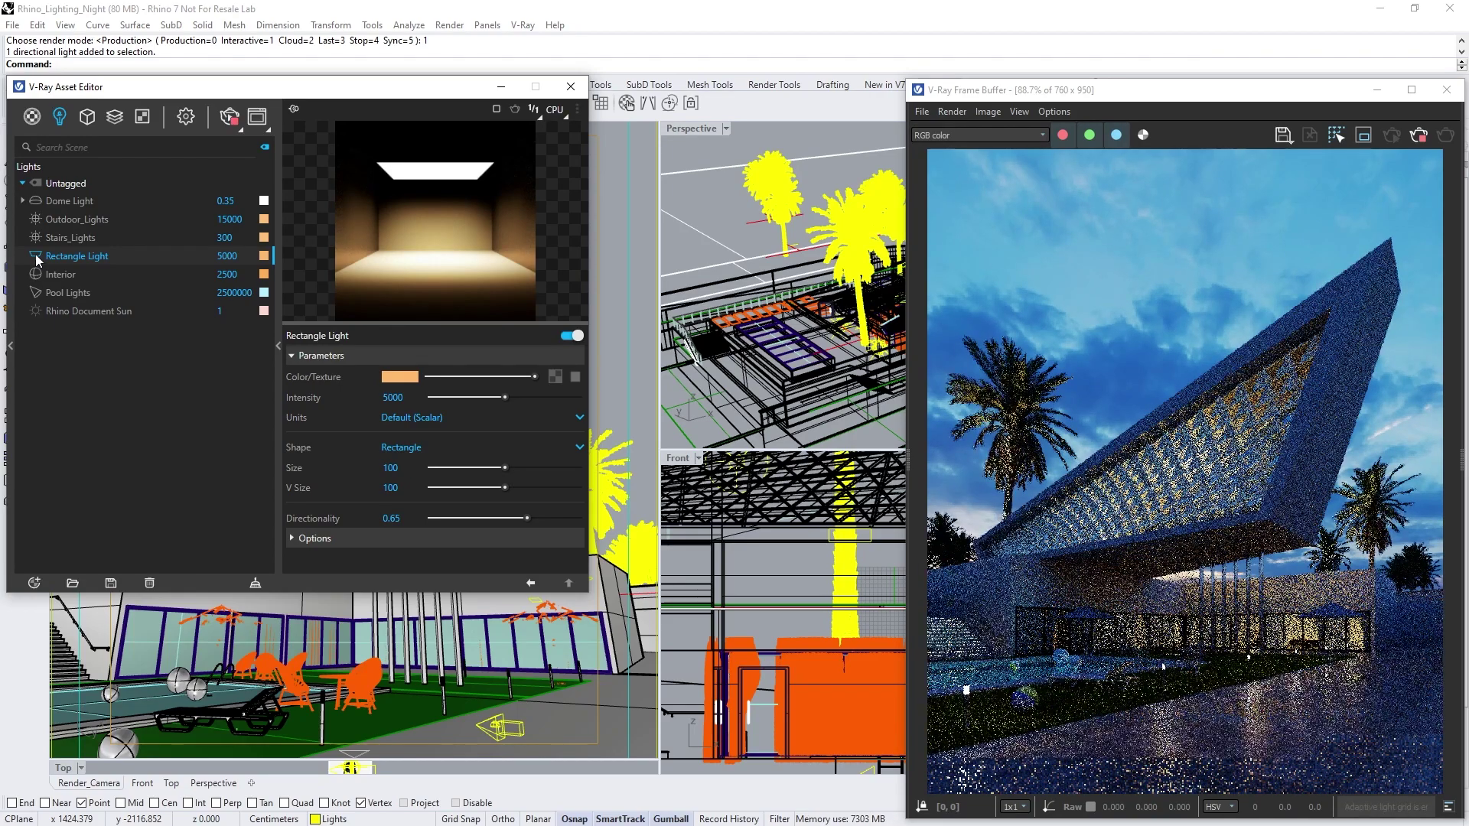